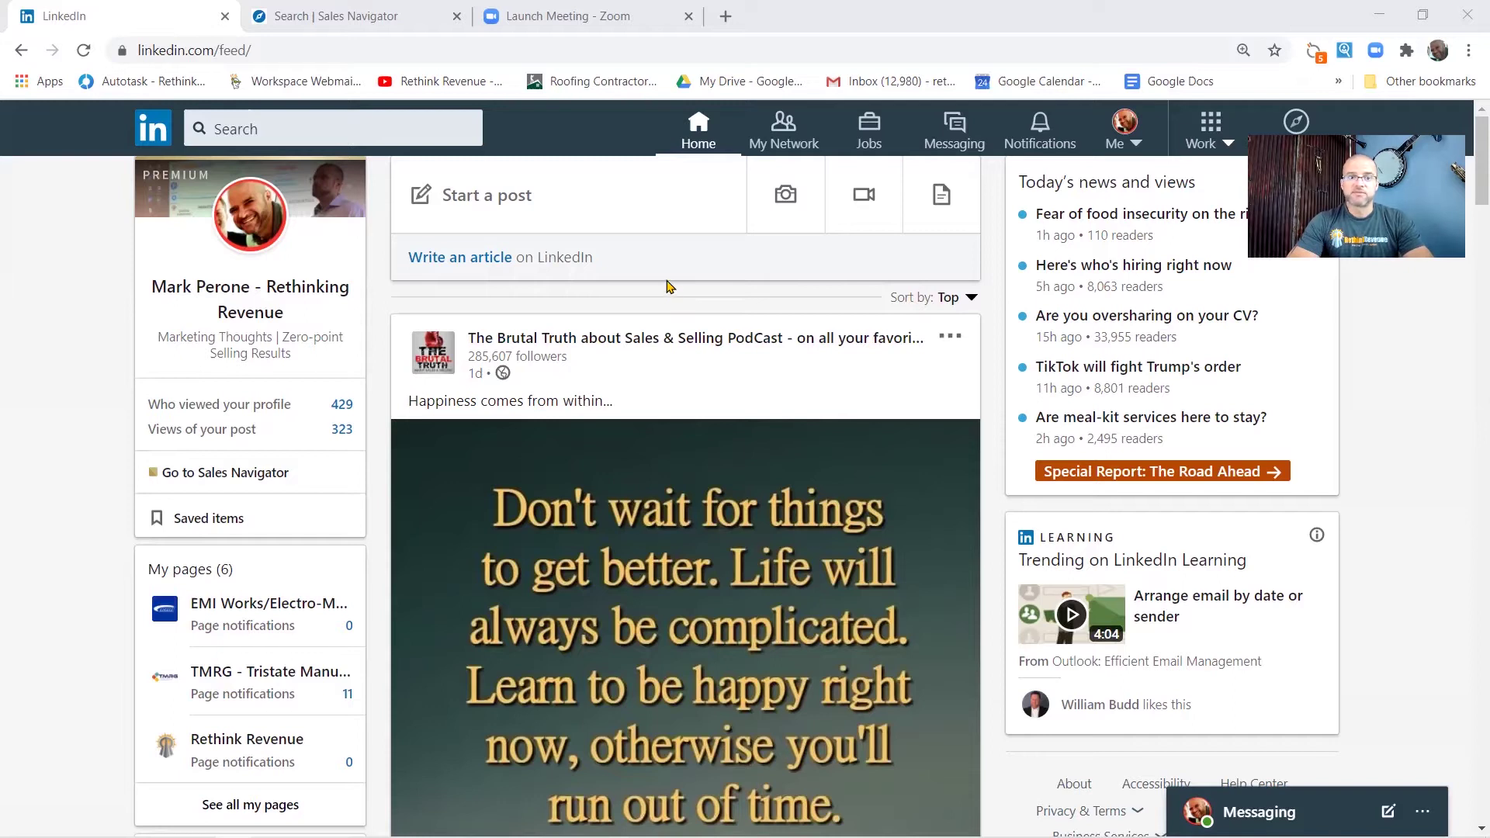
- Start a post, check which pages it can be published as, then dismiss the choices
click(551, 199)
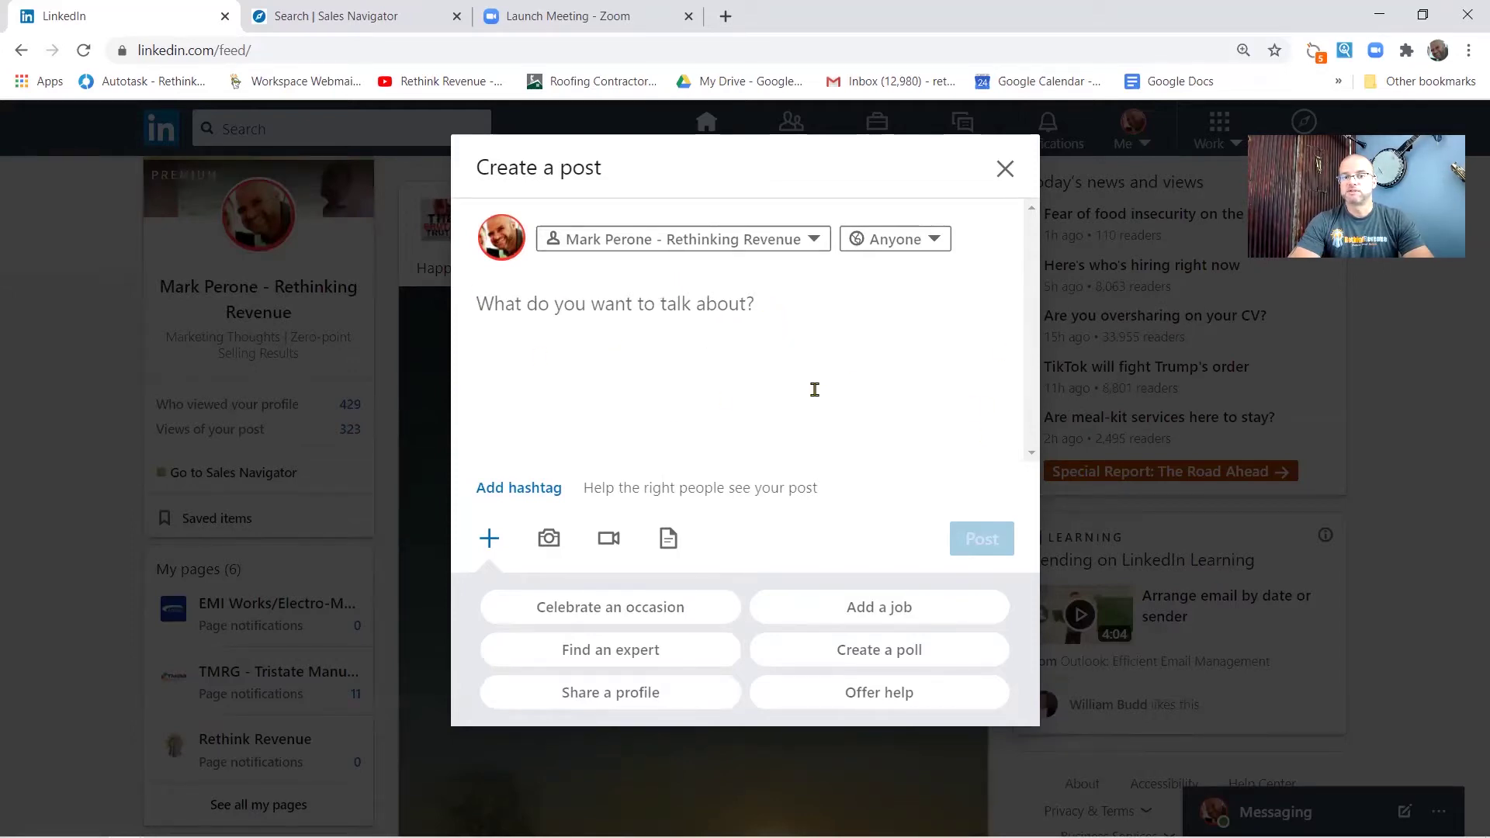
click(808, 239)
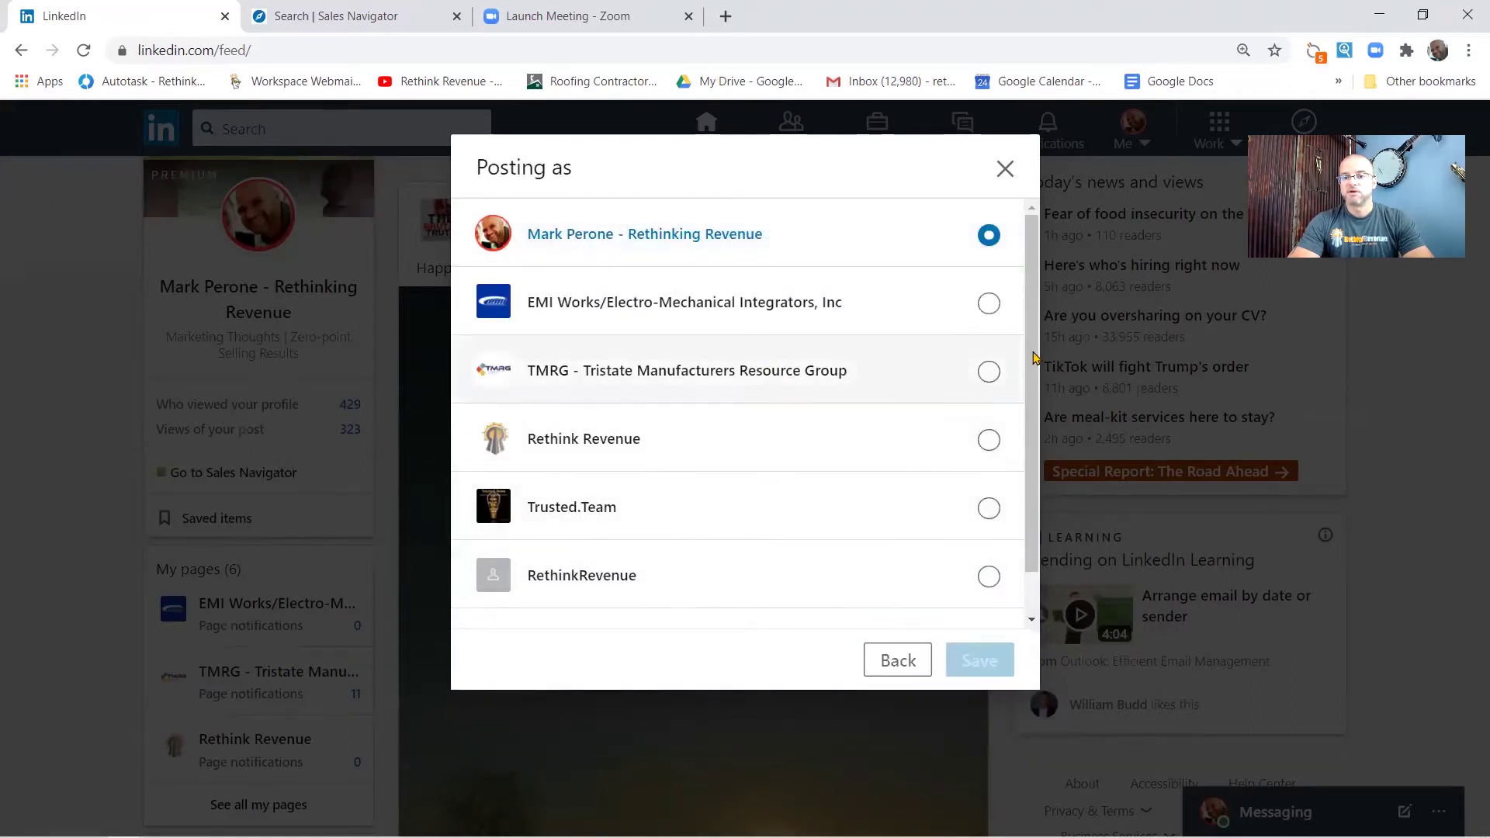
mouse_move(1035, 329)
mouse_down()
mouse_move(1035, 447)
mouse_move(1033, 313)
mouse_up()
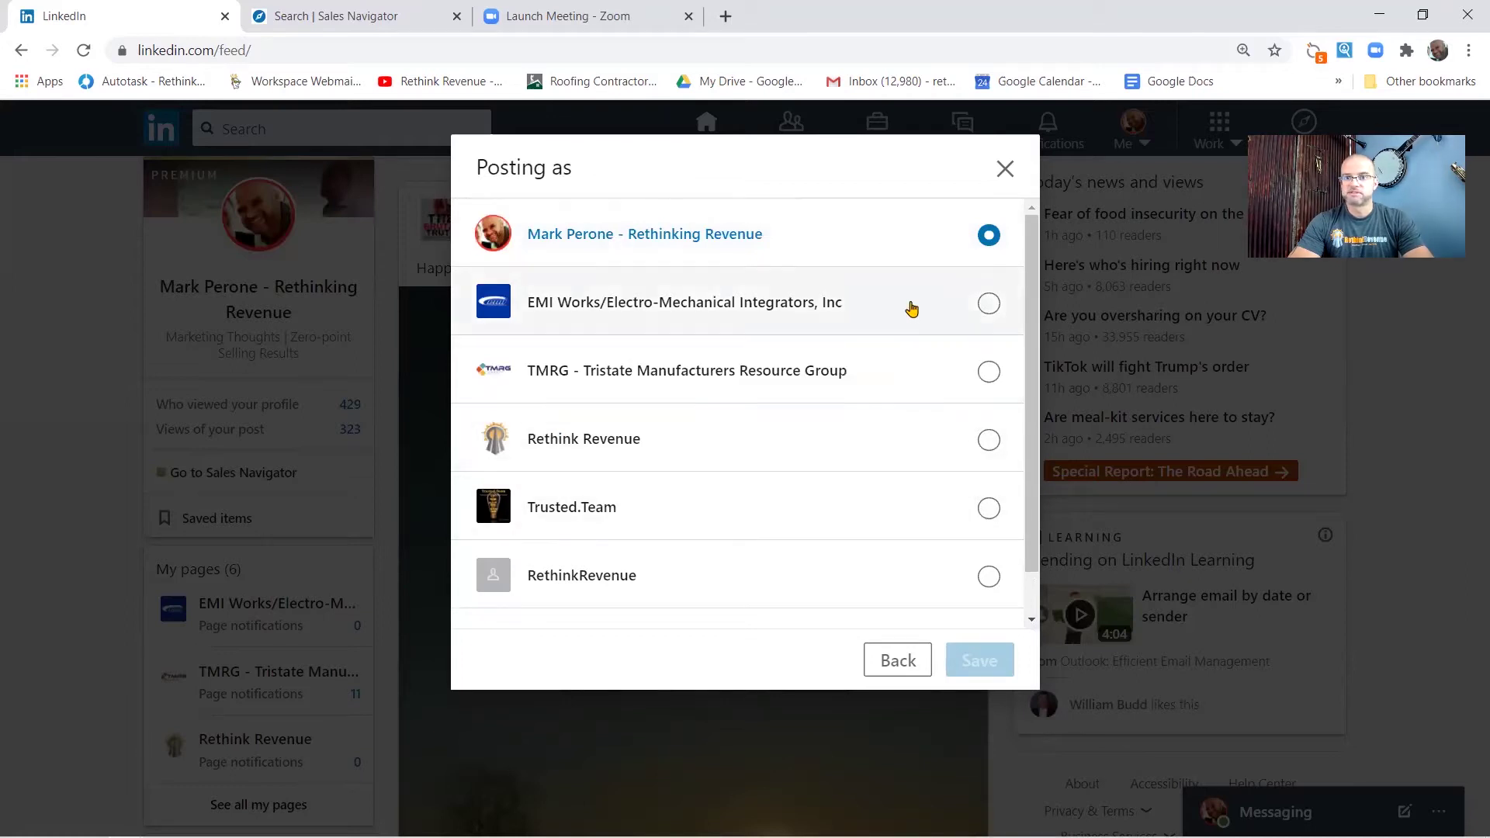
click(1006, 169)
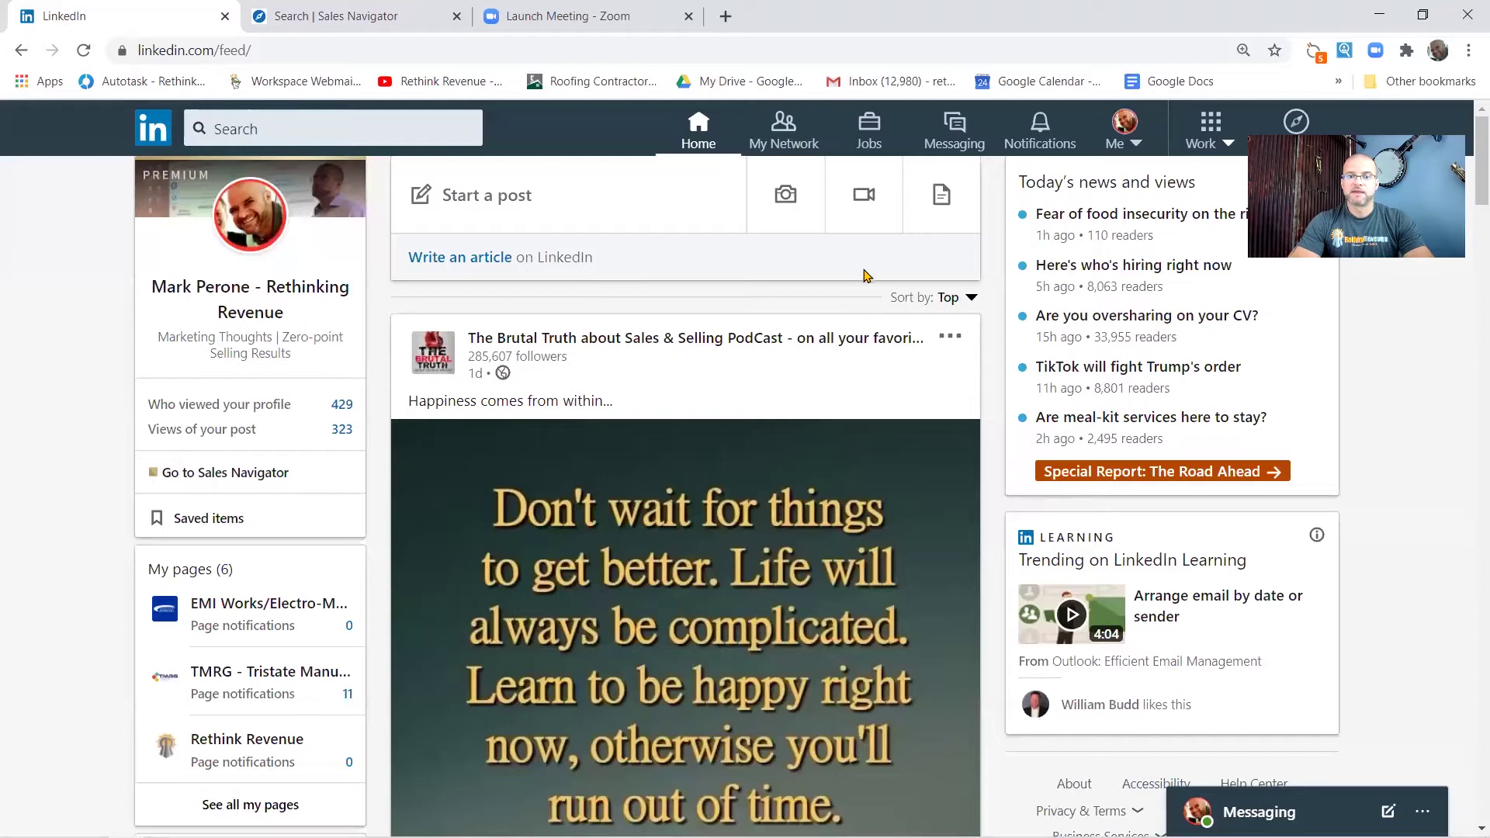
- Reopen the post composer, review the Anyone visibility options, and close the dialog
click(584, 172)
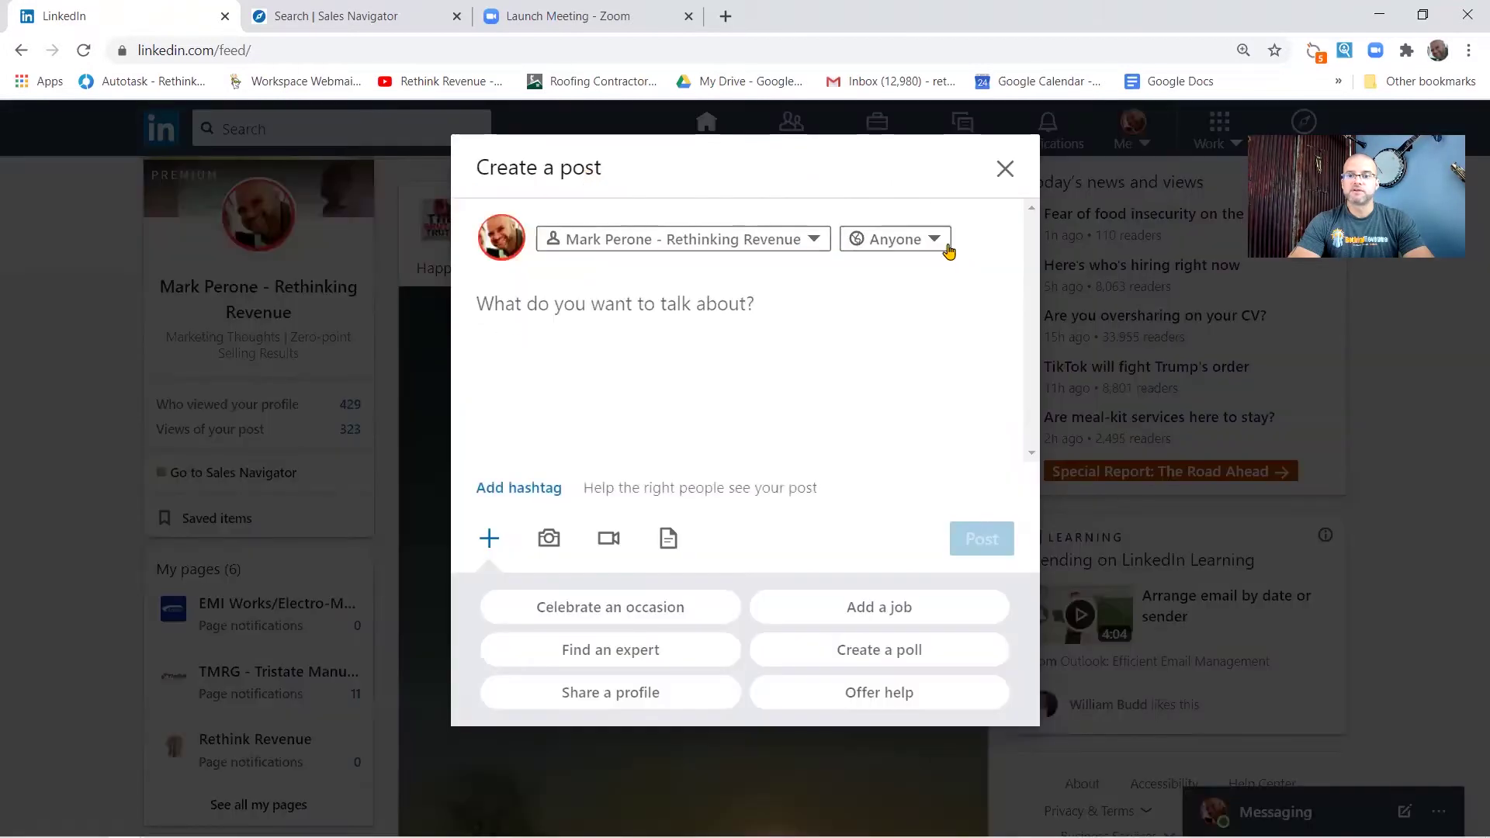
click(936, 240)
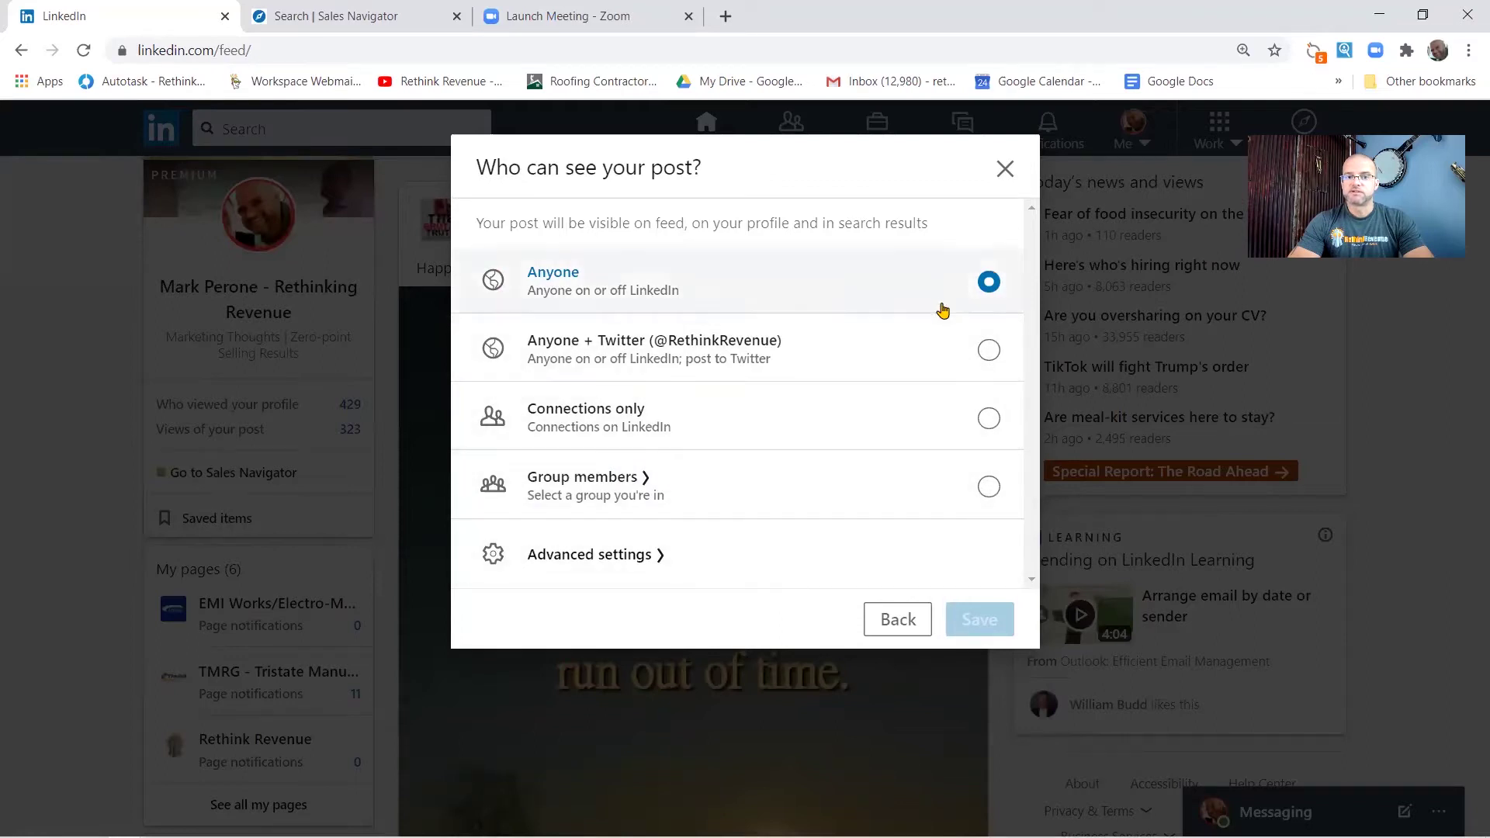
click(1004, 168)
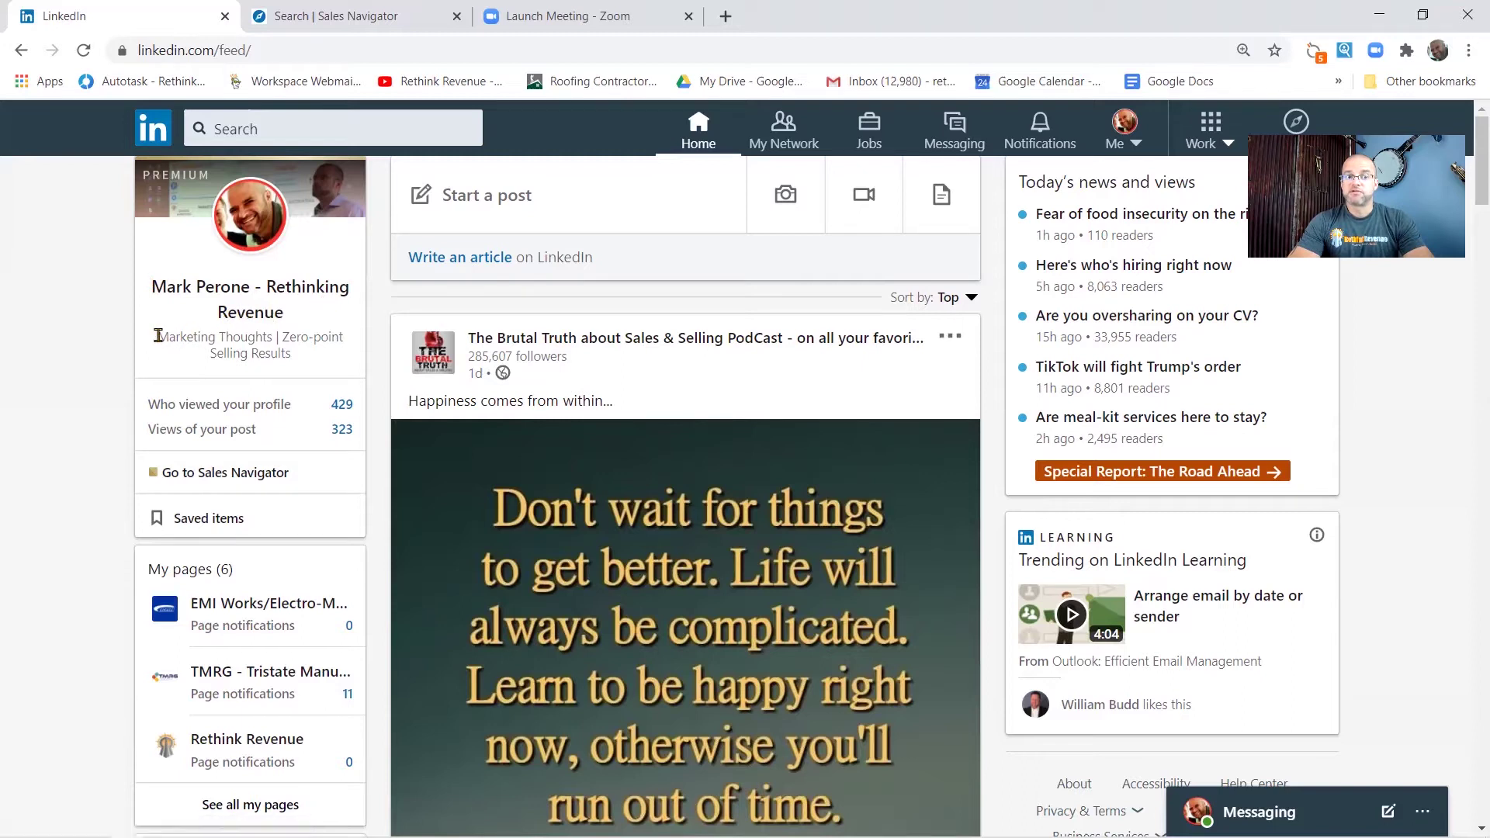
drag(167, 339, 272, 356)
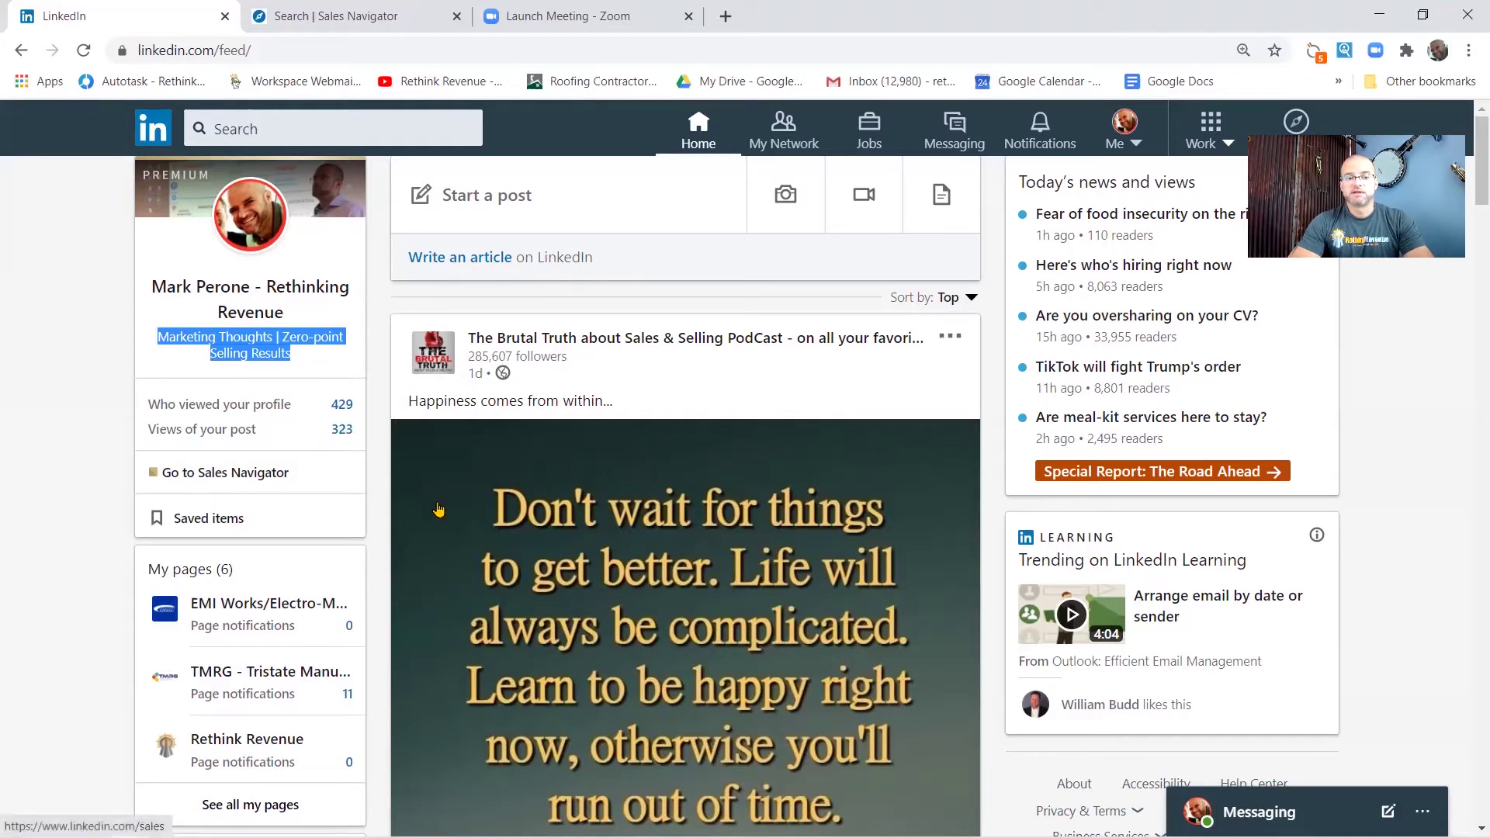
scroll(330, 380, down, 5)
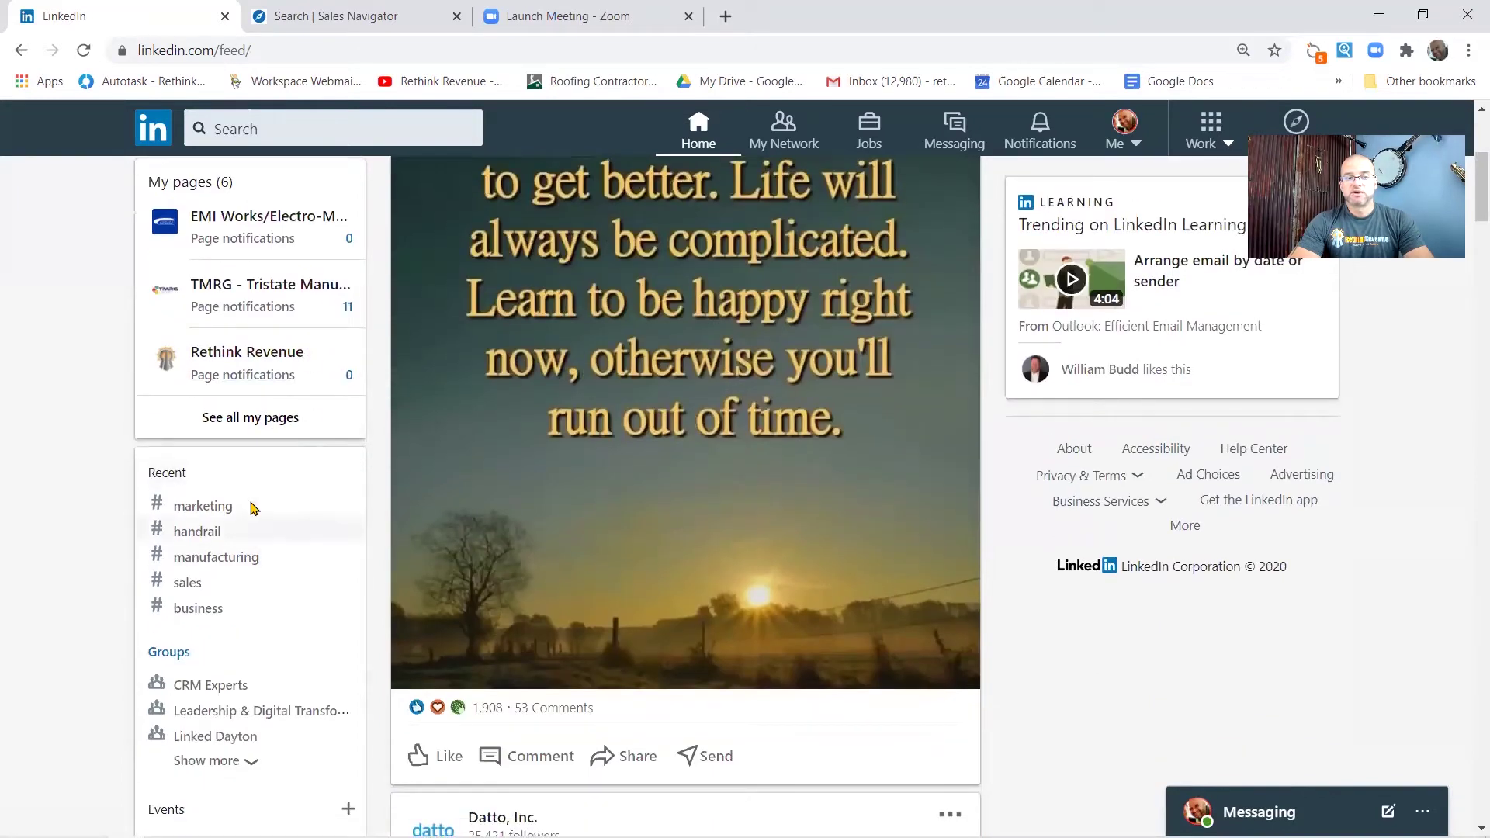
scroll(245, 655, down, 3)
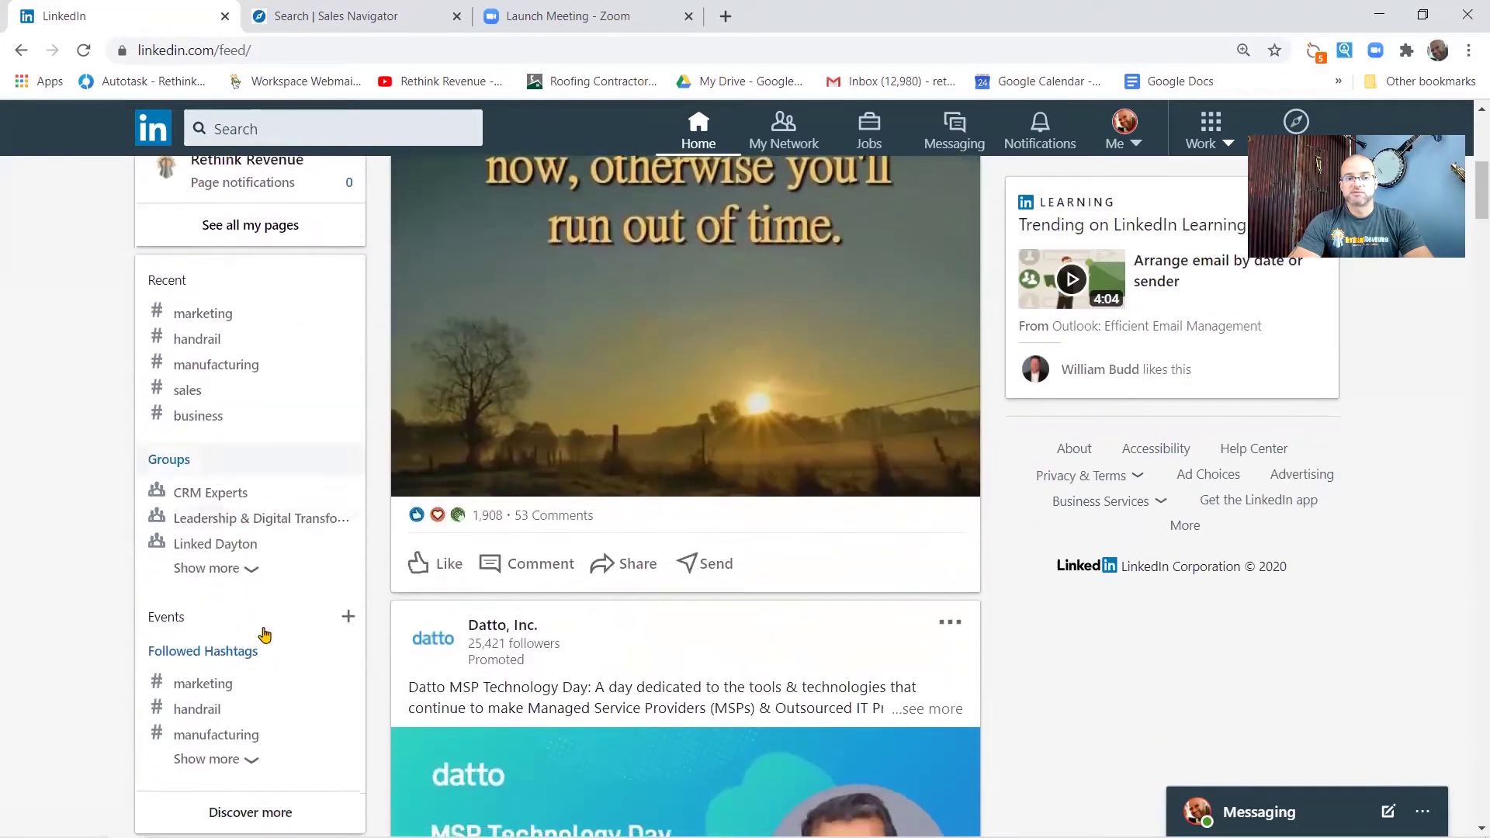
scroll(293, 599, down, 3)
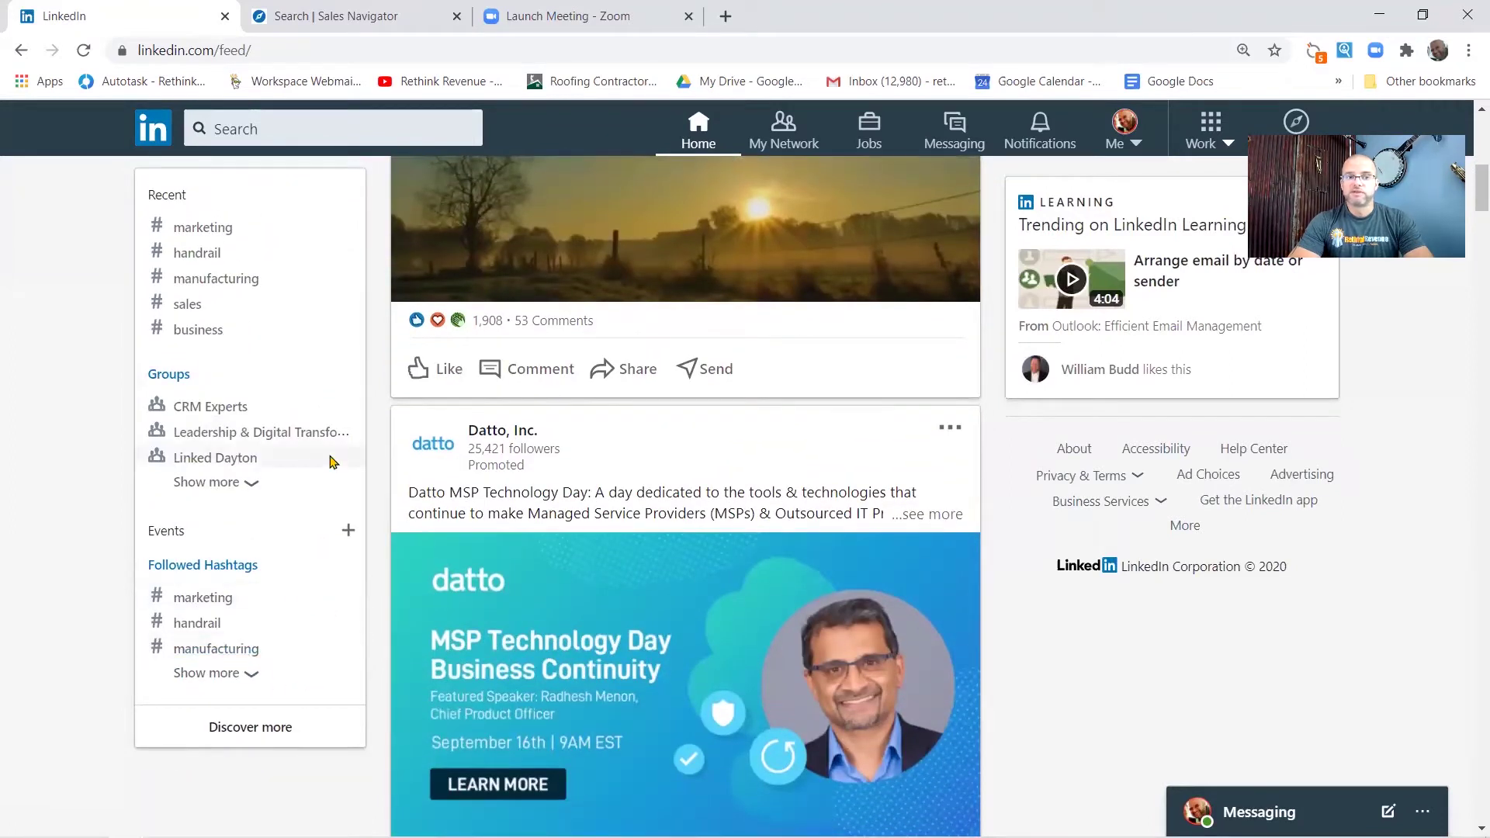
scroll(269, 335, up, 8)
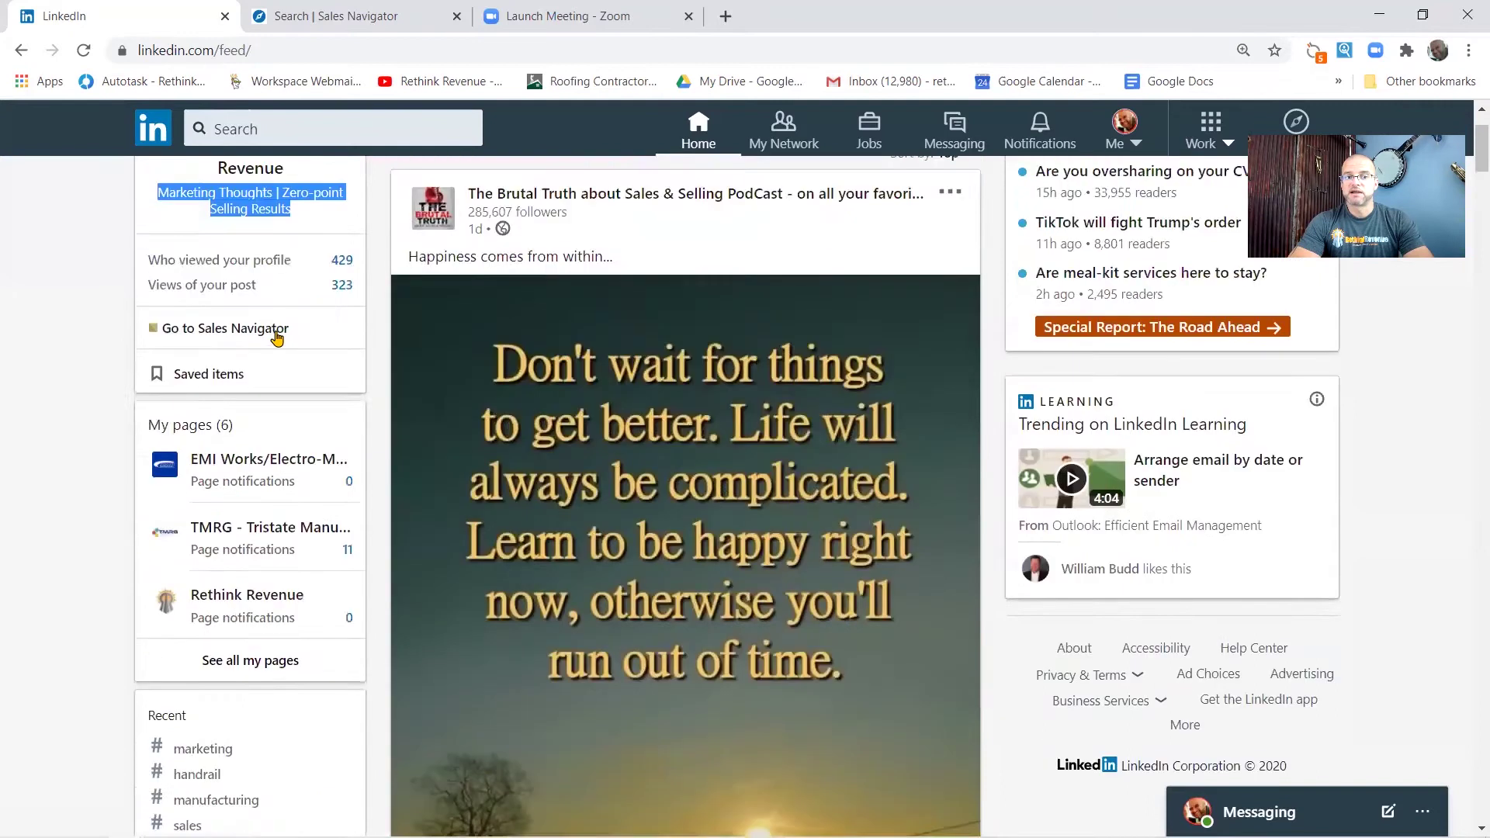
scroll(277, 339, down, 1)
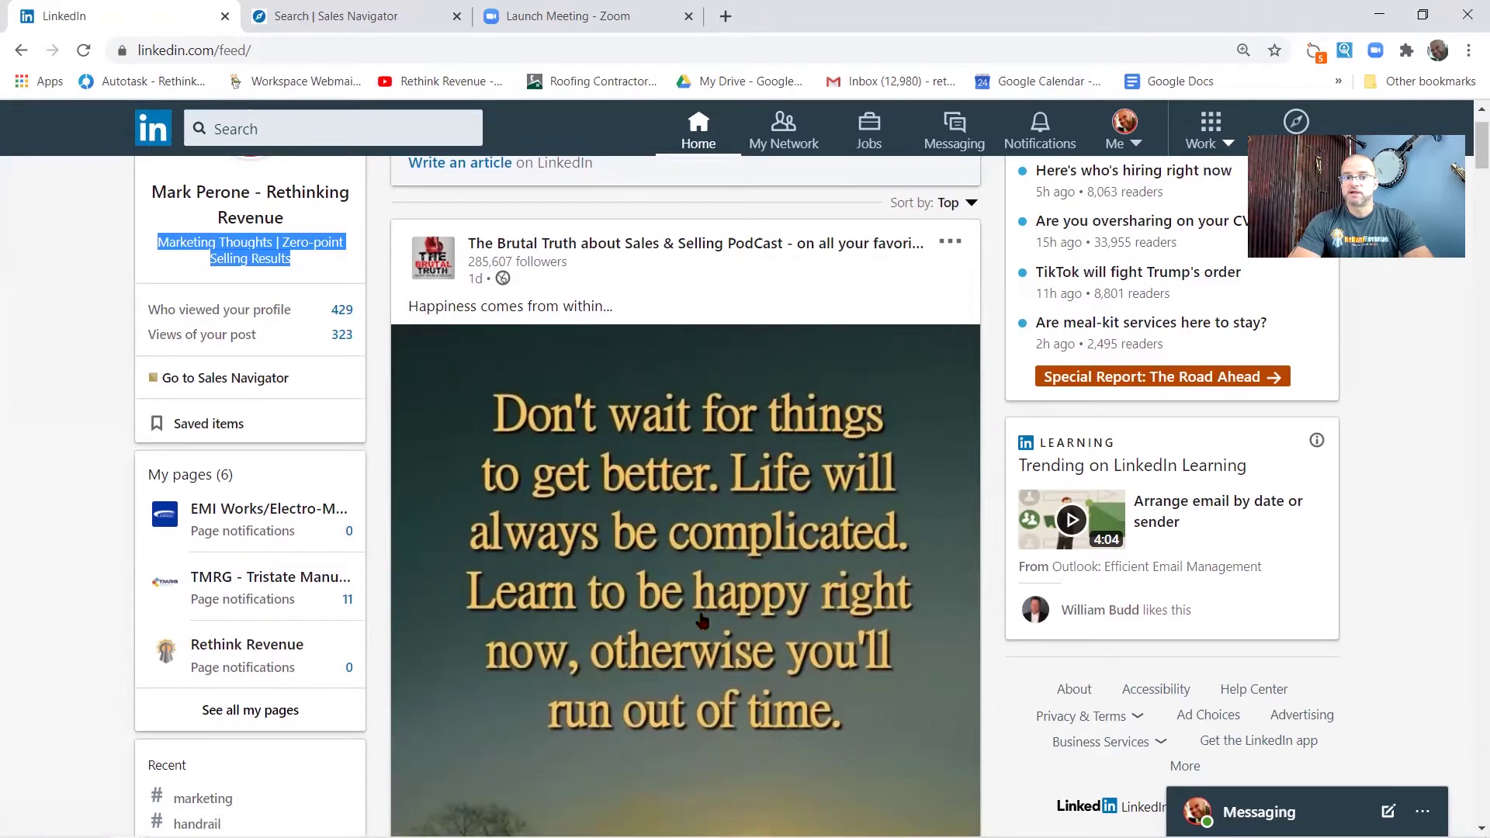
scroll(699, 569, down, 20)
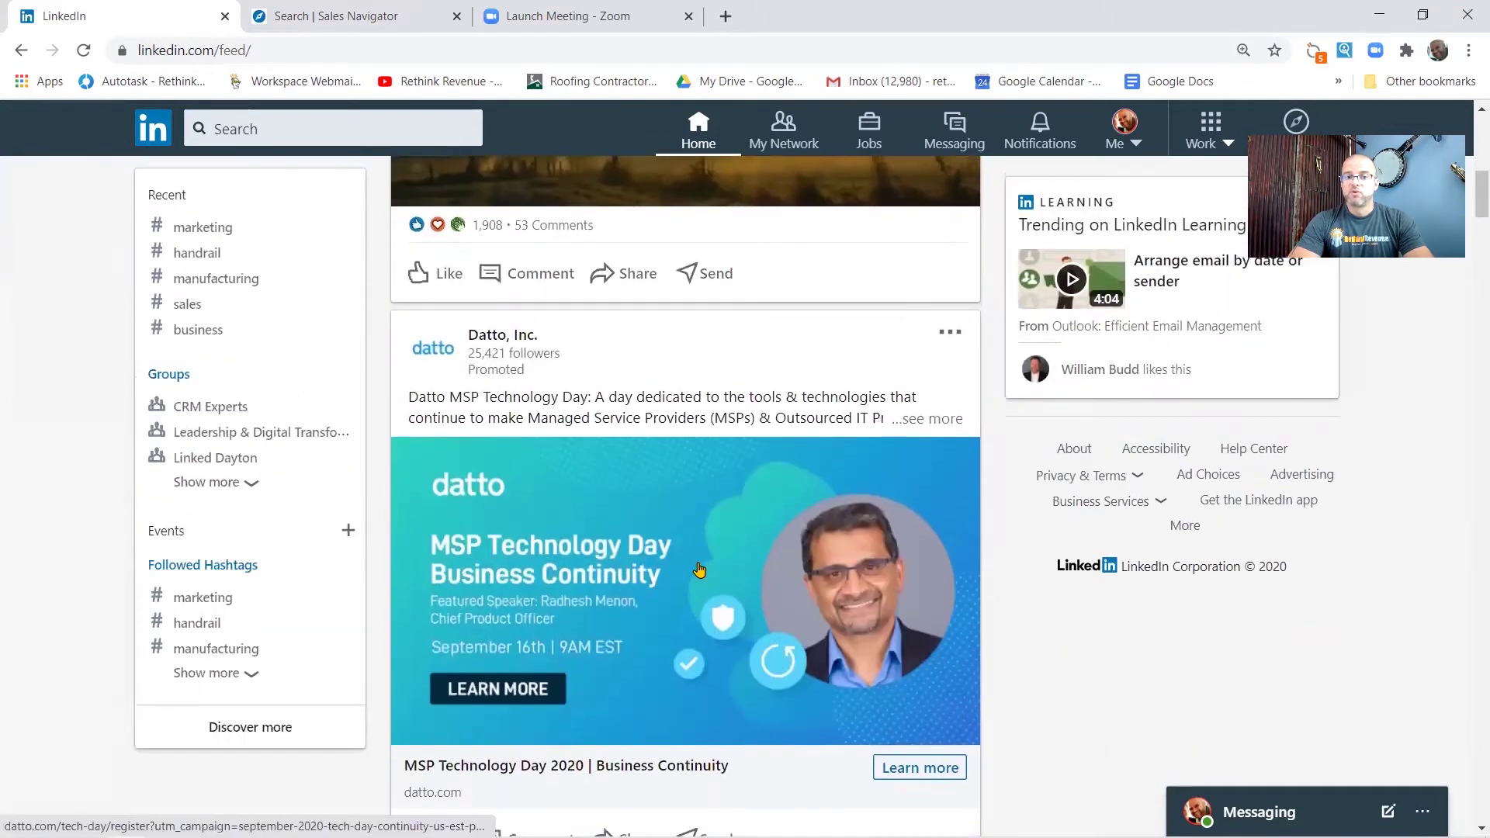
scroll(698, 569, down, 20)
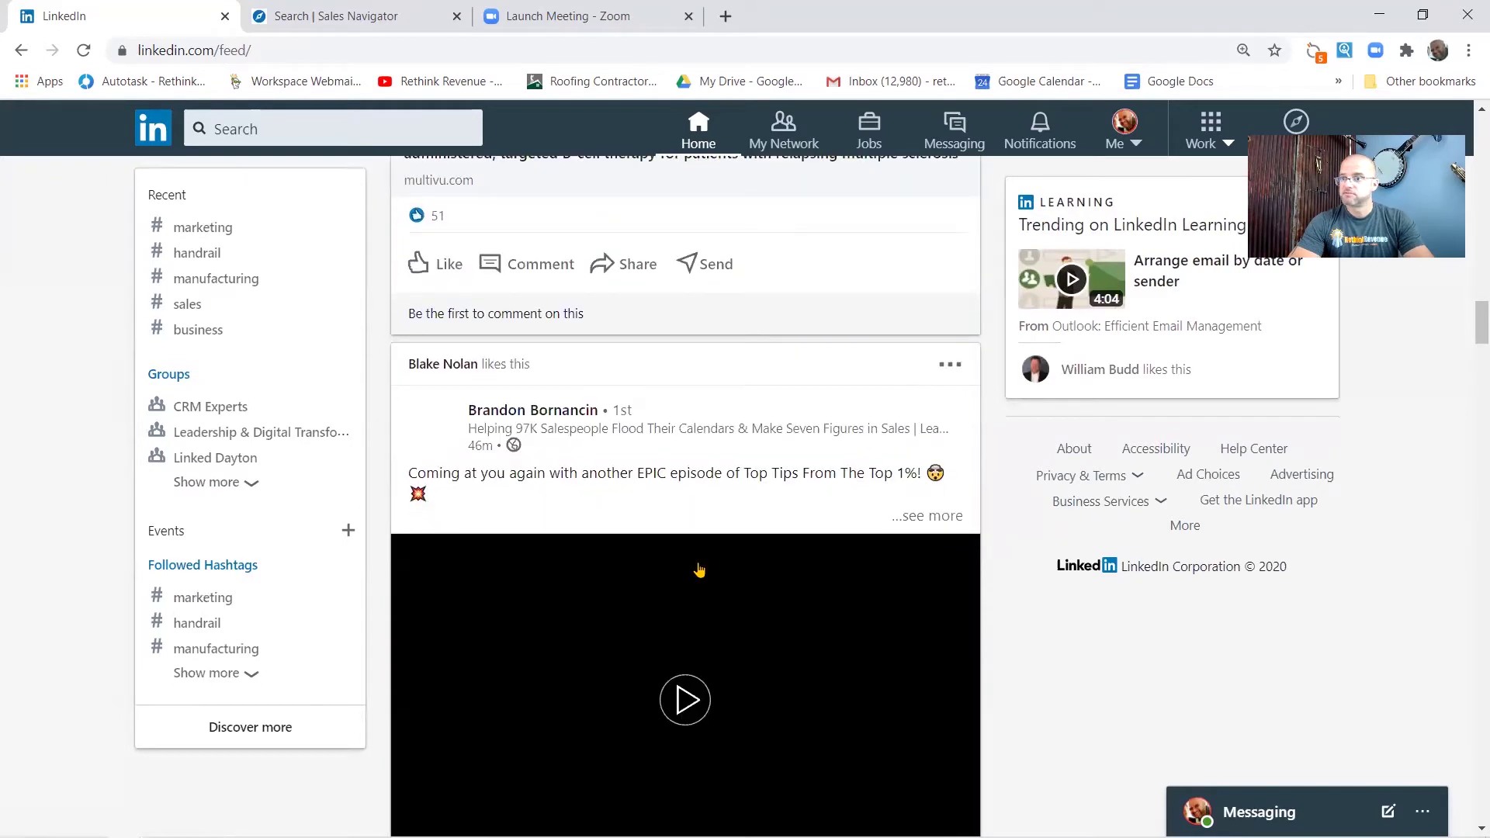
scroll(699, 569, down, 9)
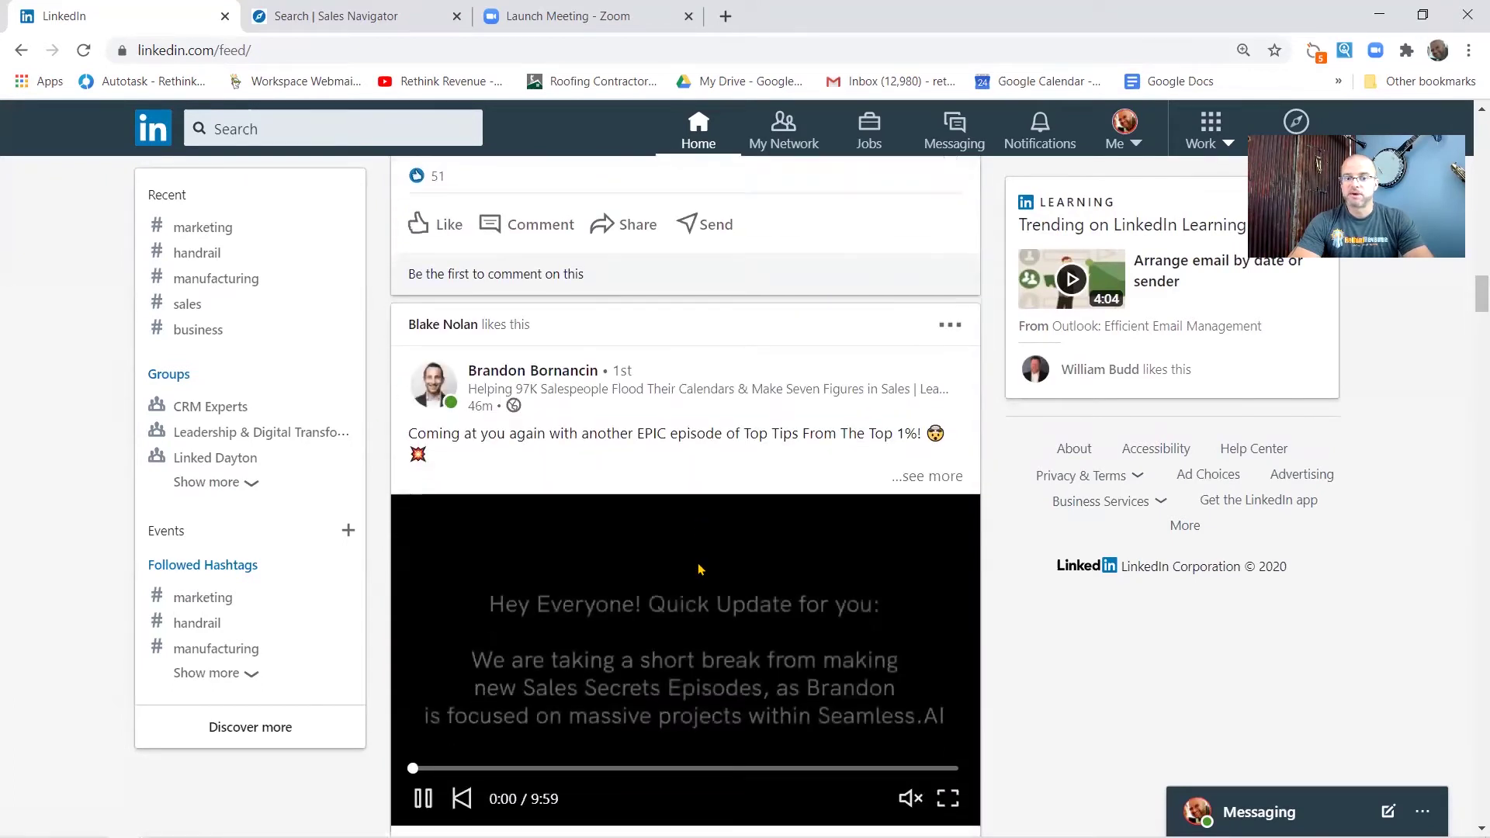
scroll(699, 569, up, 20)
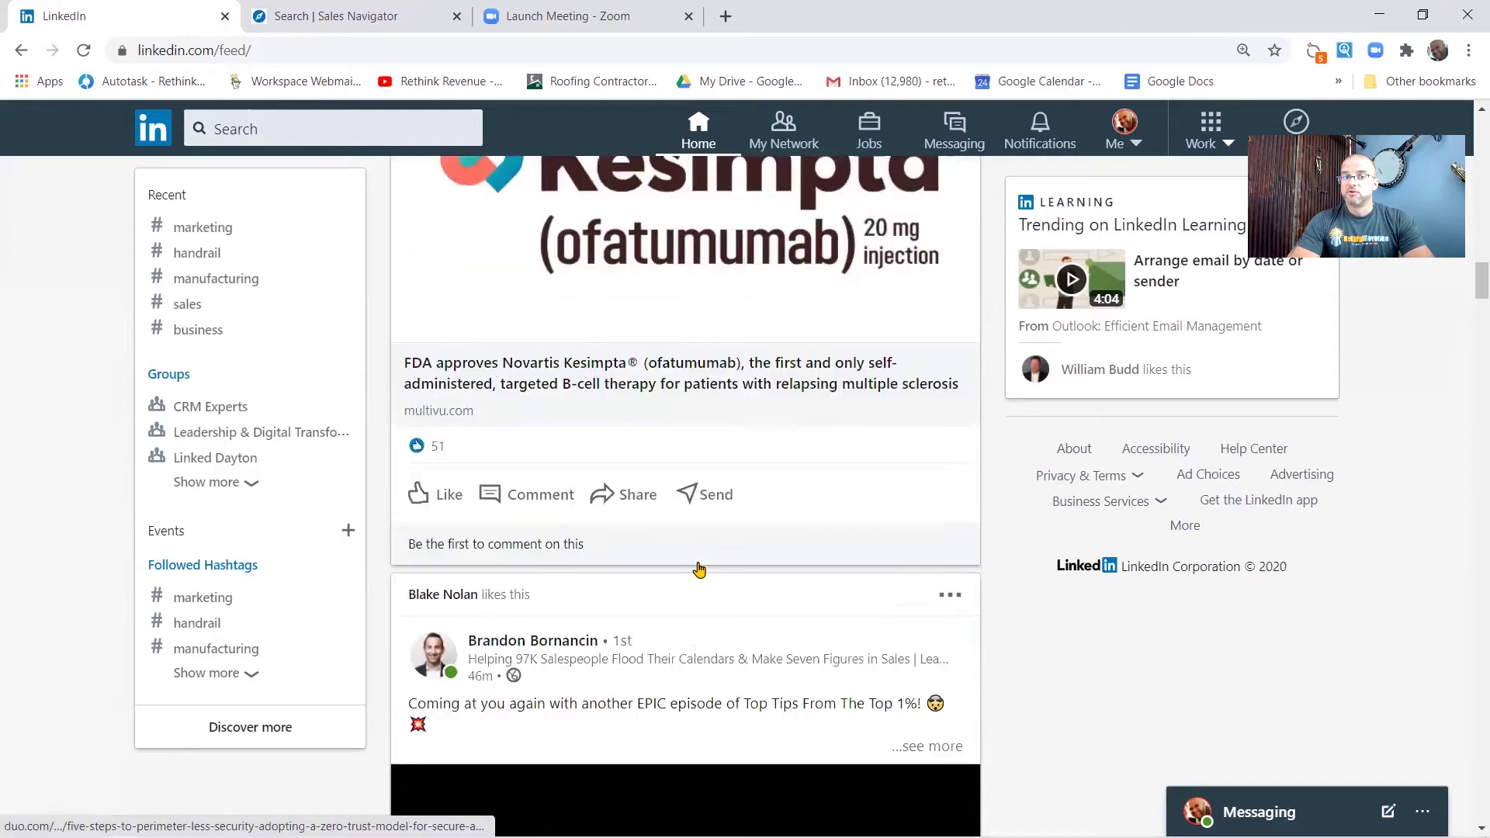
scroll(698, 569, up, 7)
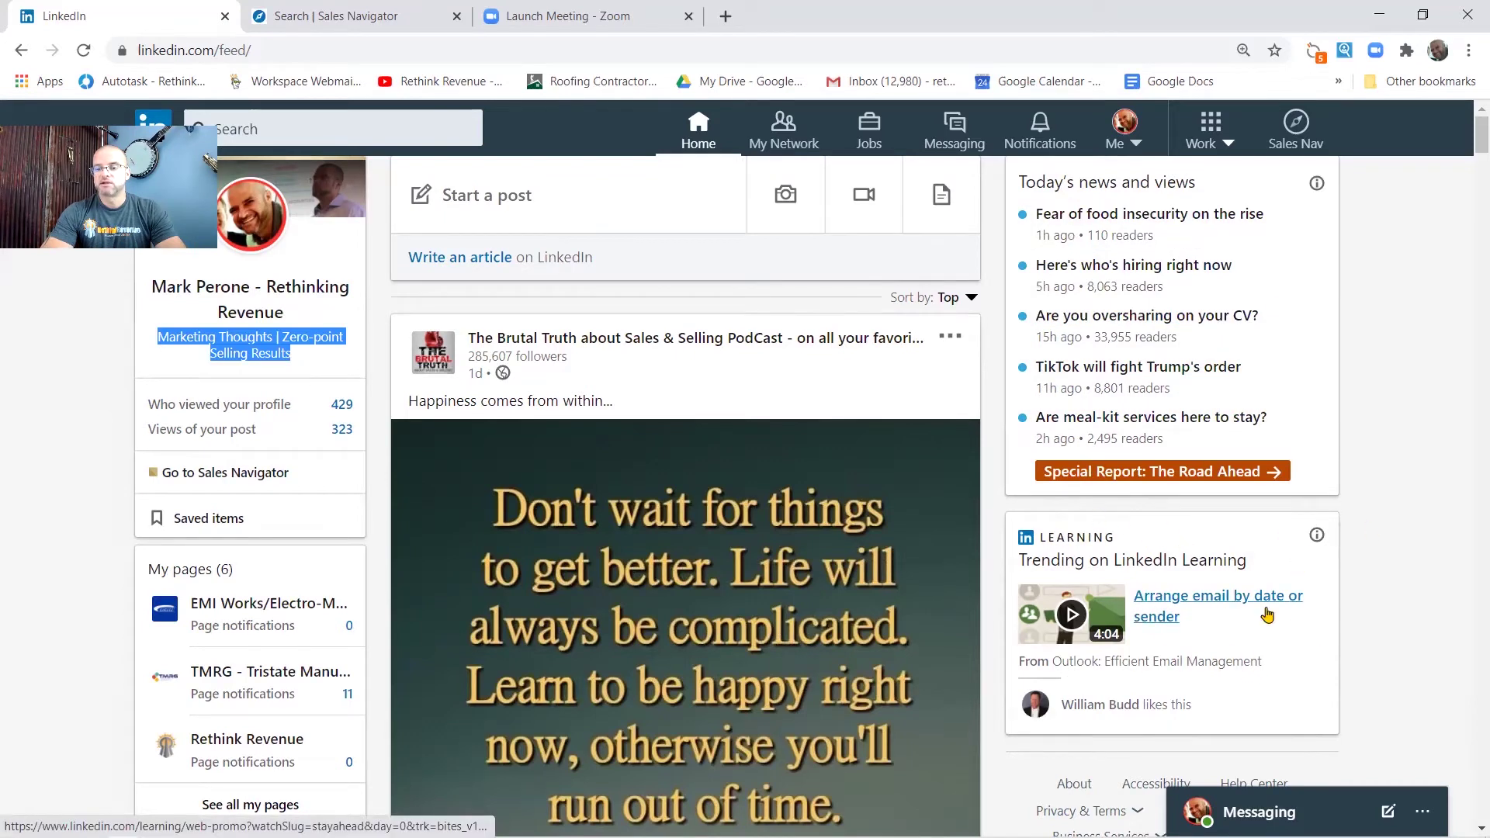
scroll(1234, 466, down, 5)
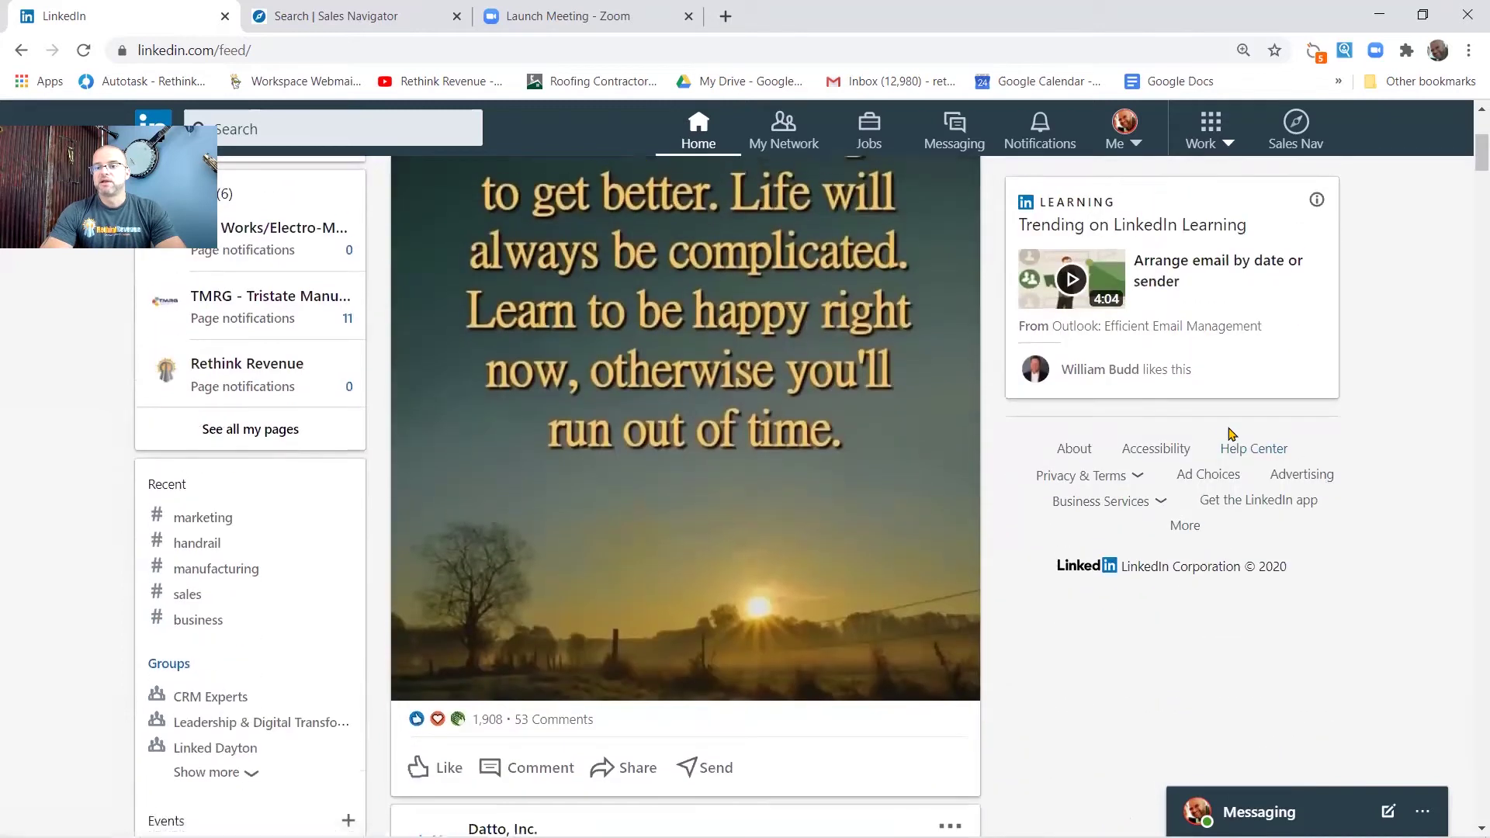
scroll(1258, 517, up, 5)
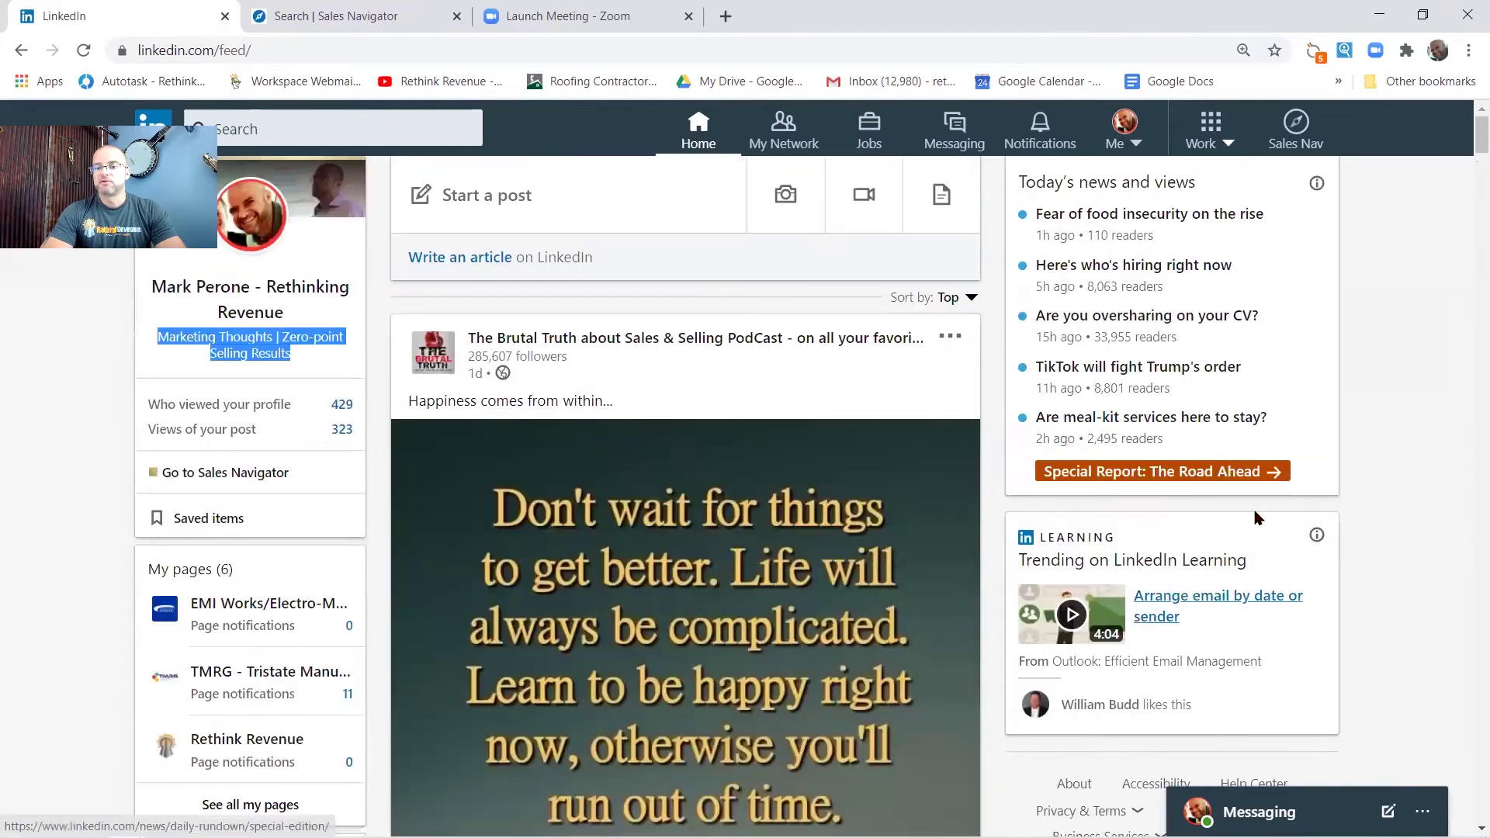
- Search messages for 'H7', open the Springboro H7 LI Message Group thread, and open its '...' menu
click(960, 137)
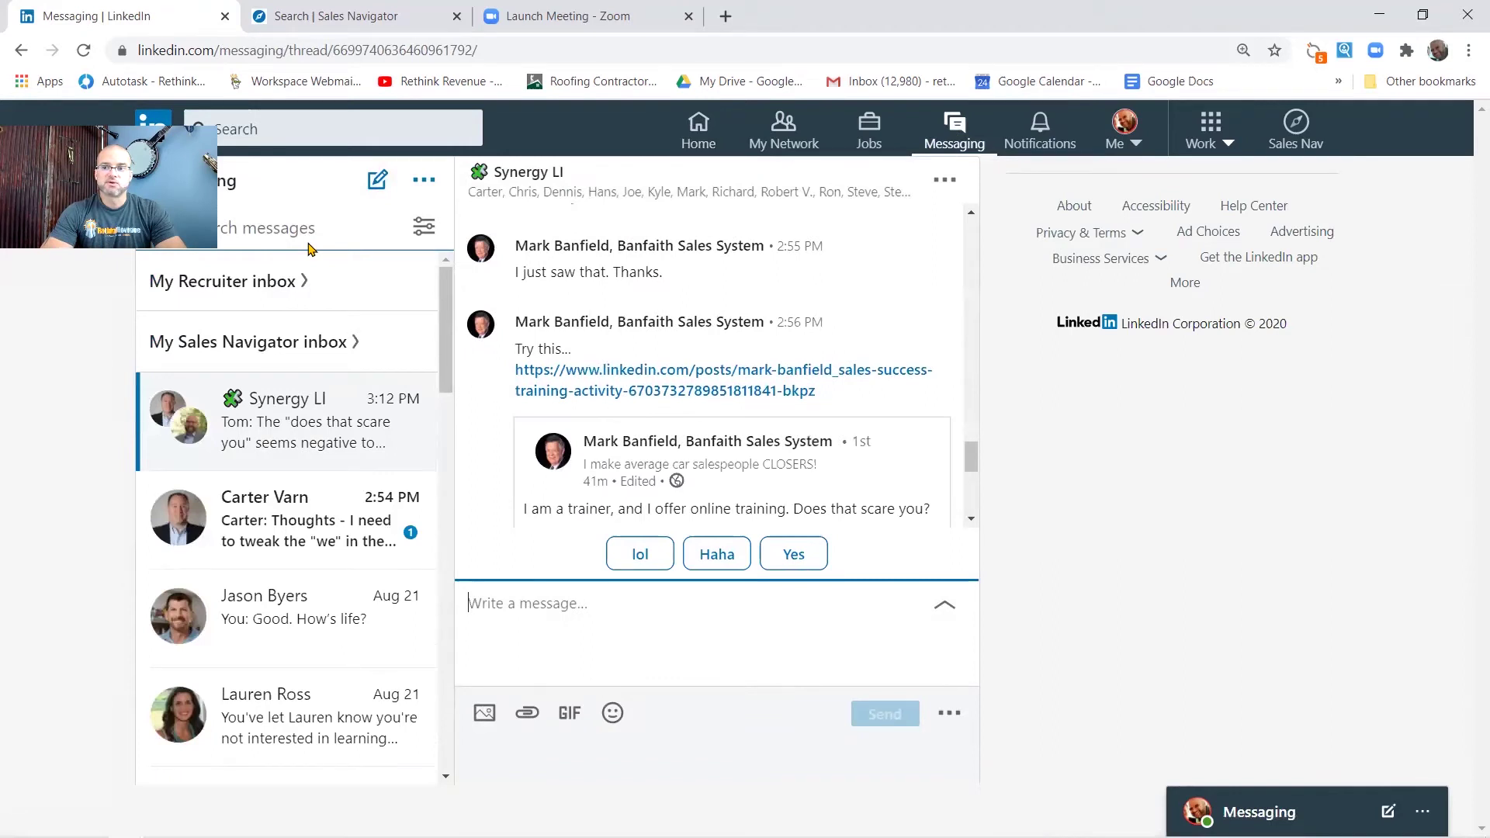
scroll(344, 432, down, 9)
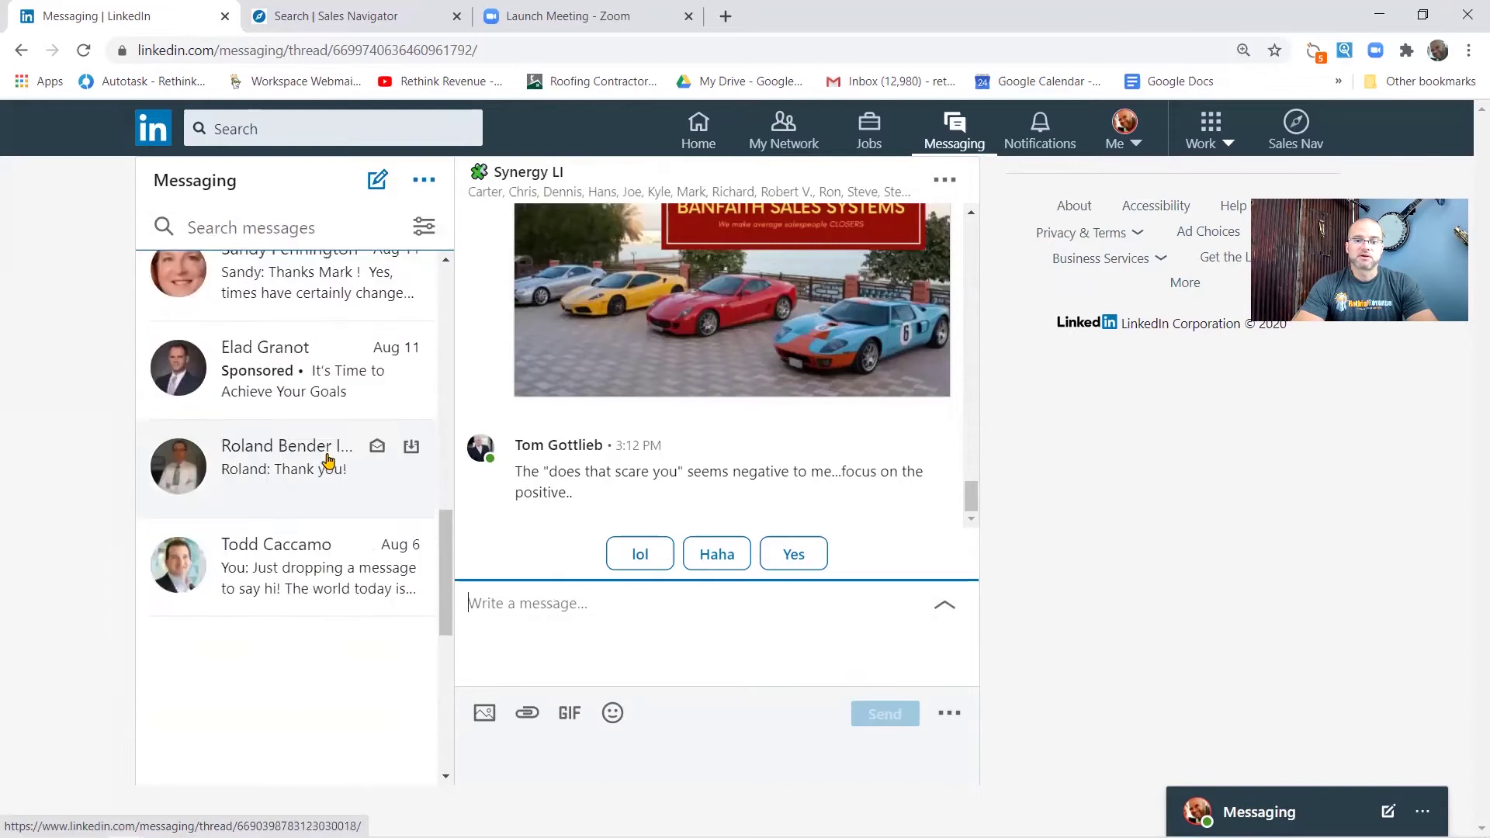
scroll(327, 460, up, 10)
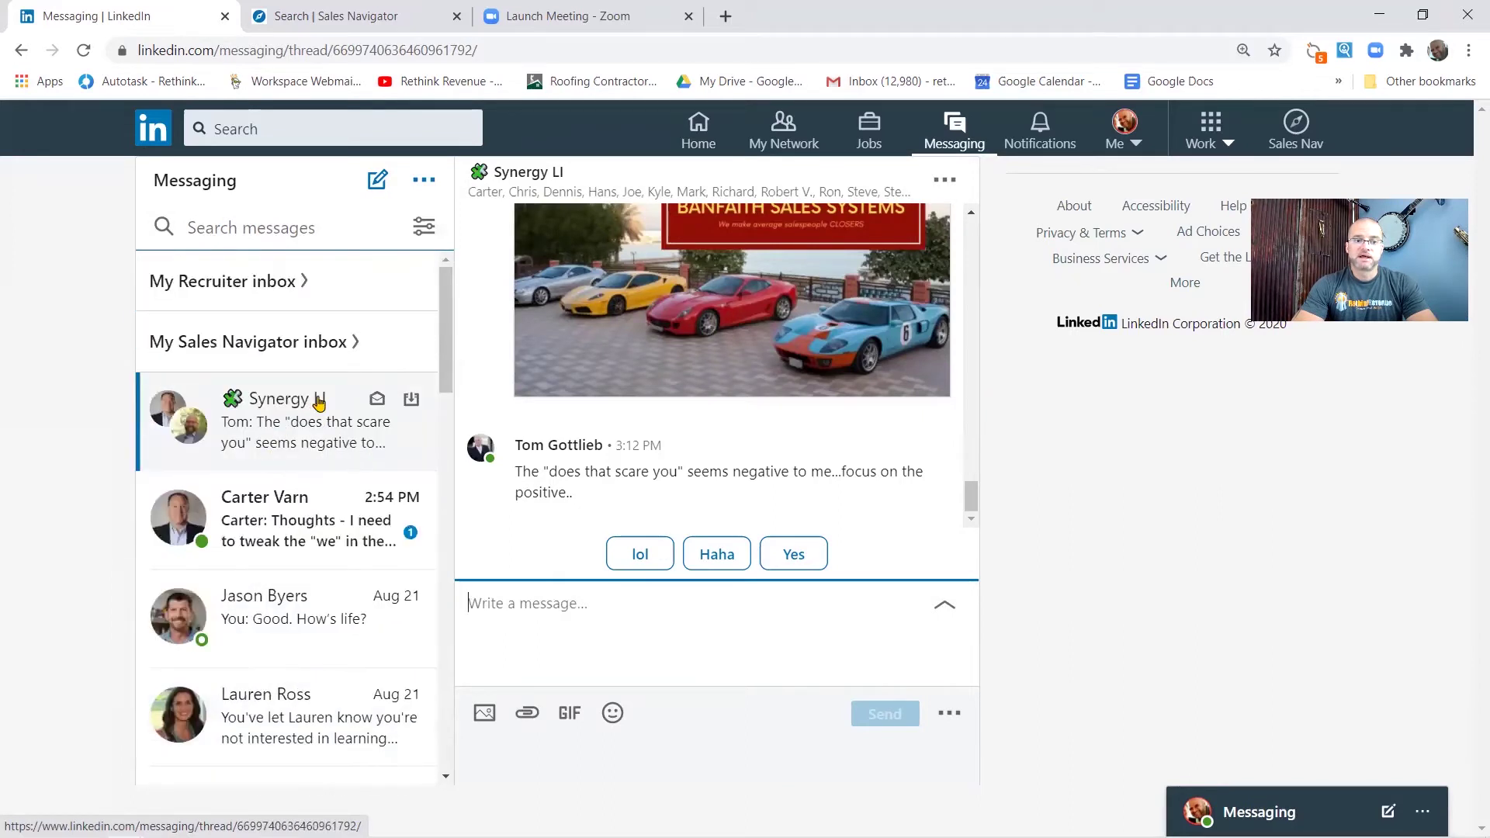
click(287, 232)
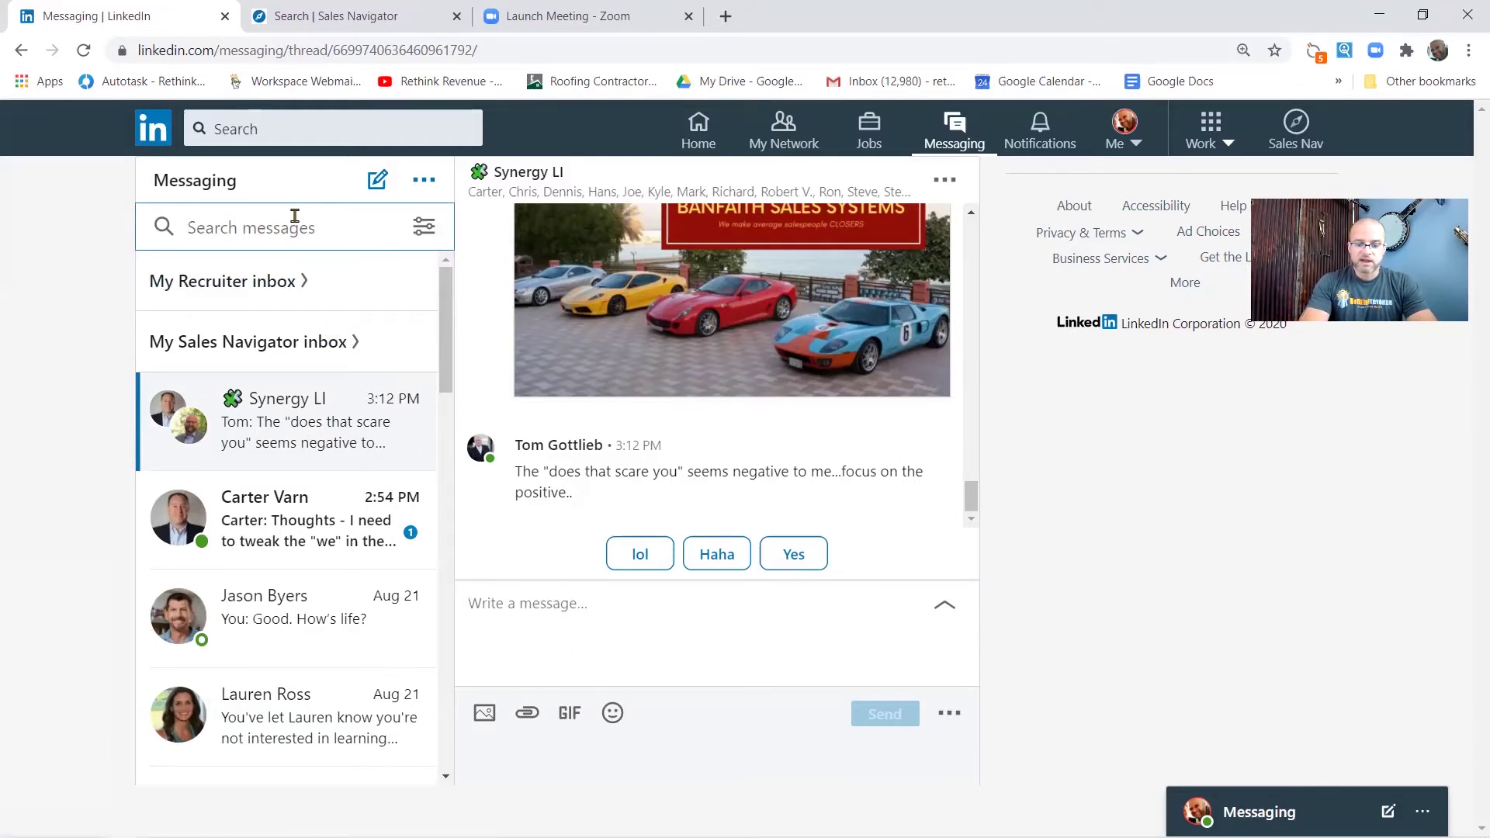
text(H7)
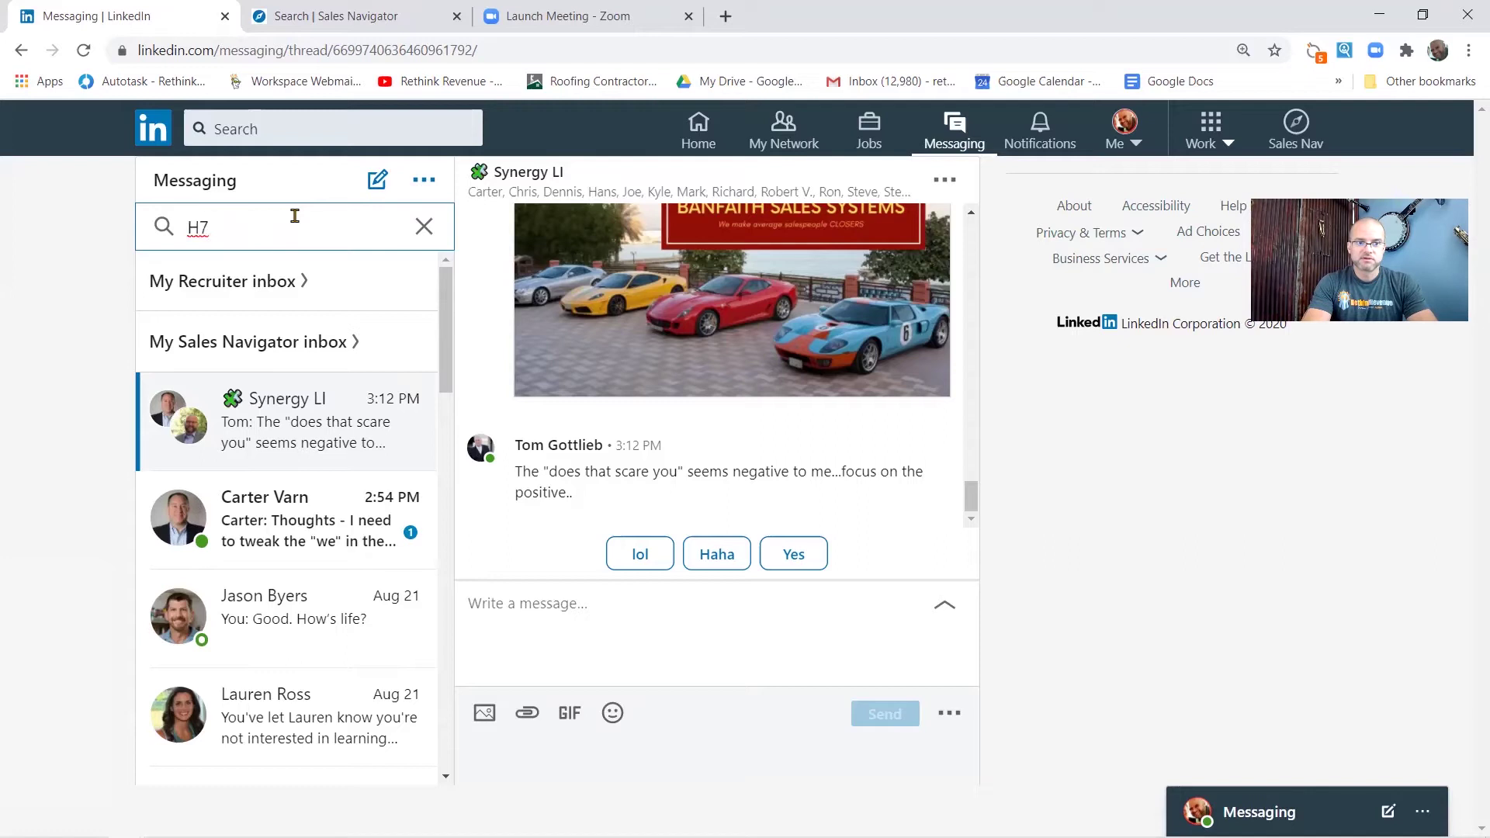
key(Return)
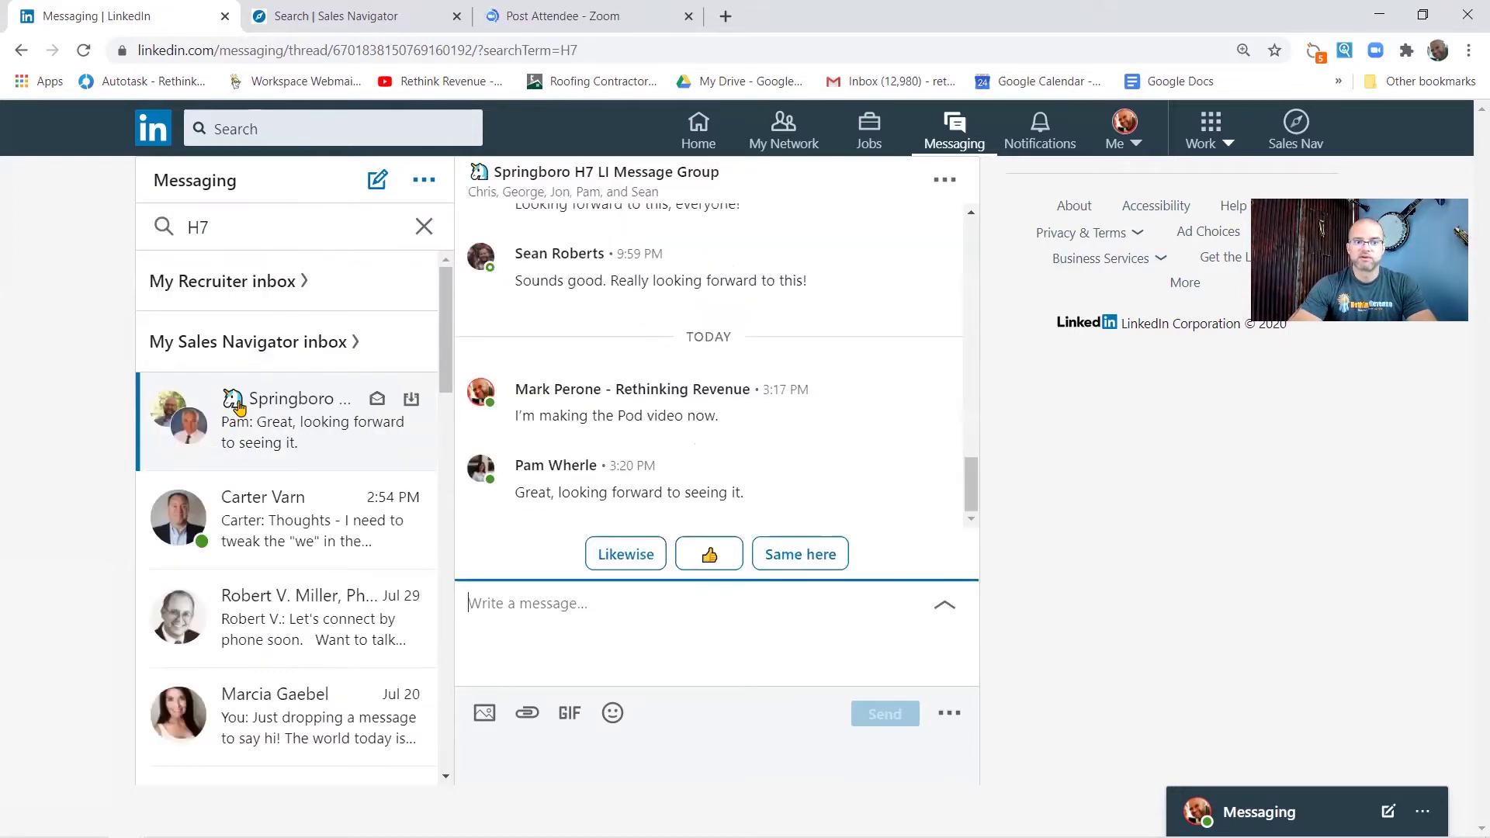
click(237, 408)
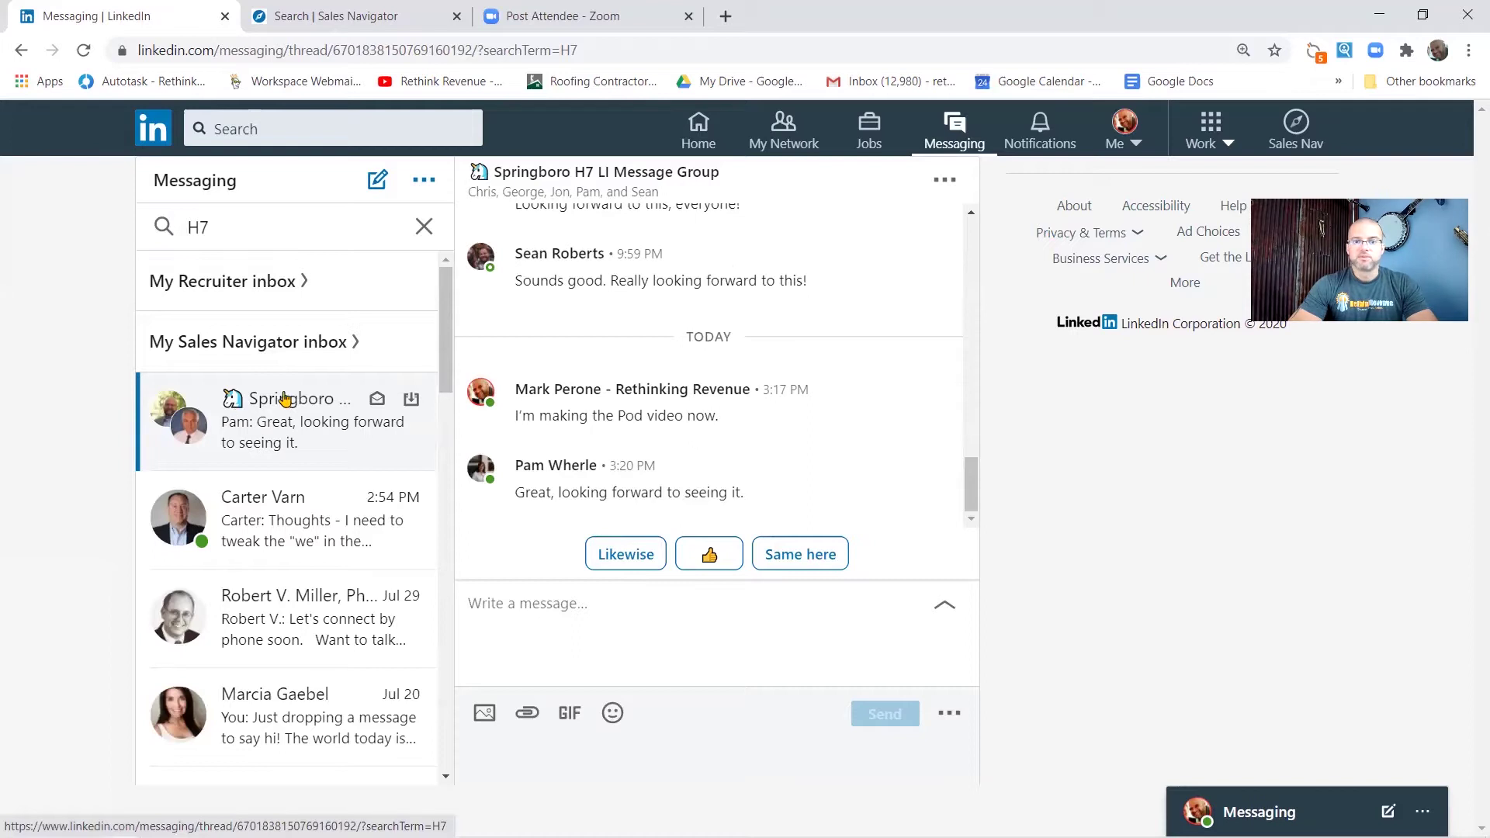
click(945, 179)
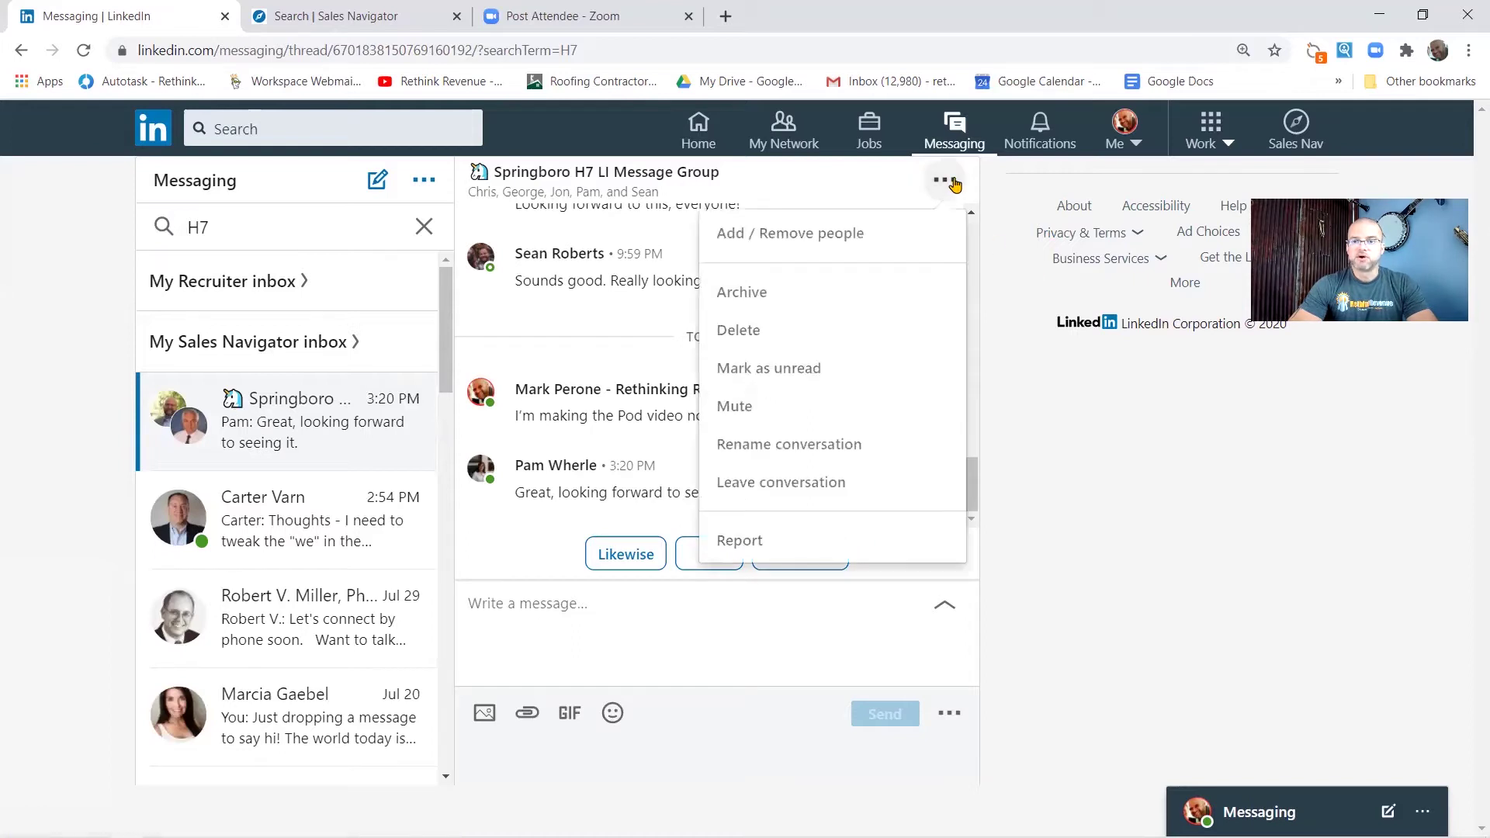
- Open Add / Remove people to review the six group members, then close the details
click(898, 234)
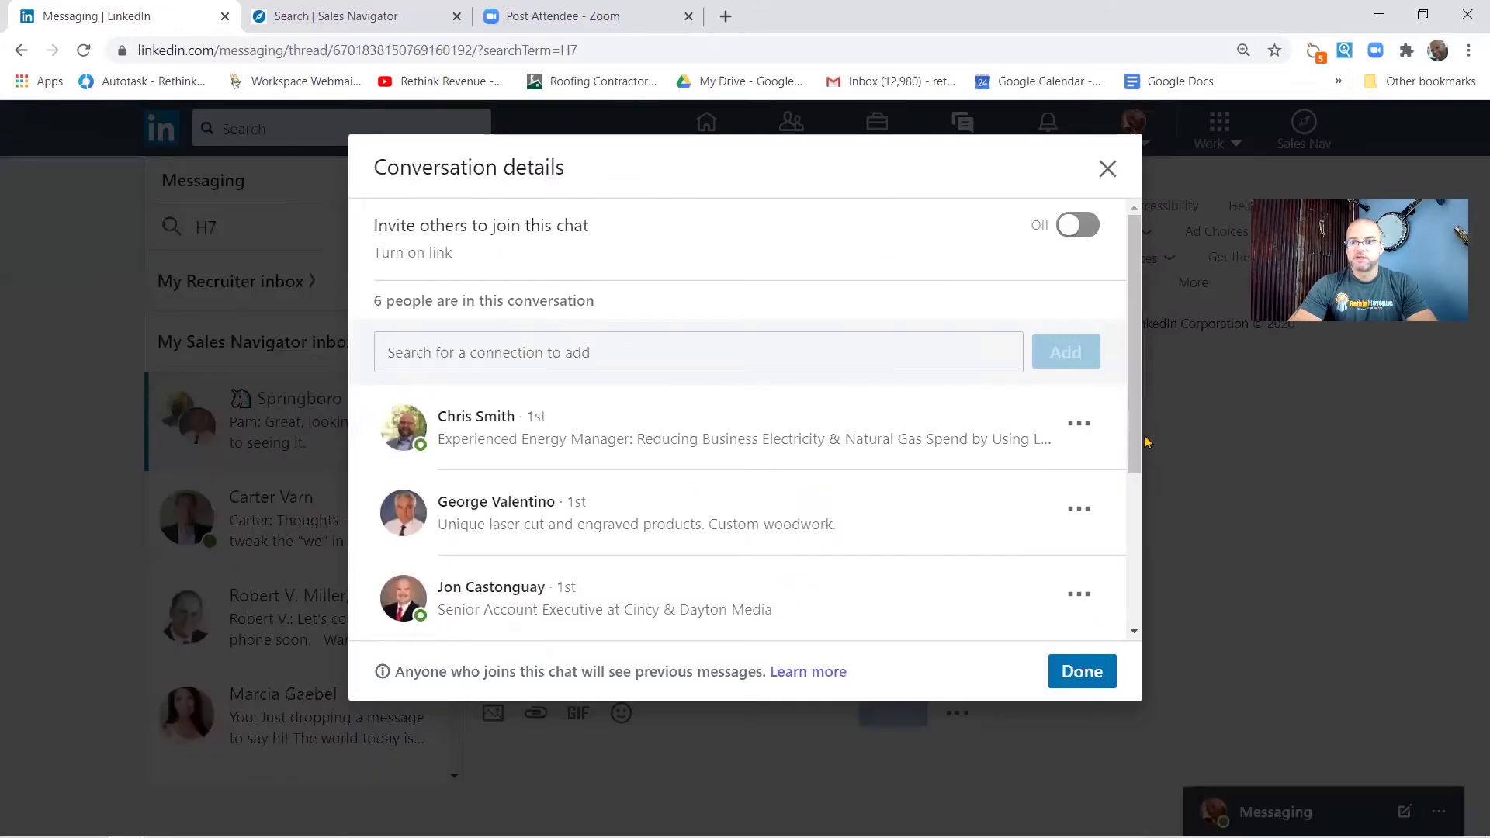
drag(1140, 420, 1141, 355)
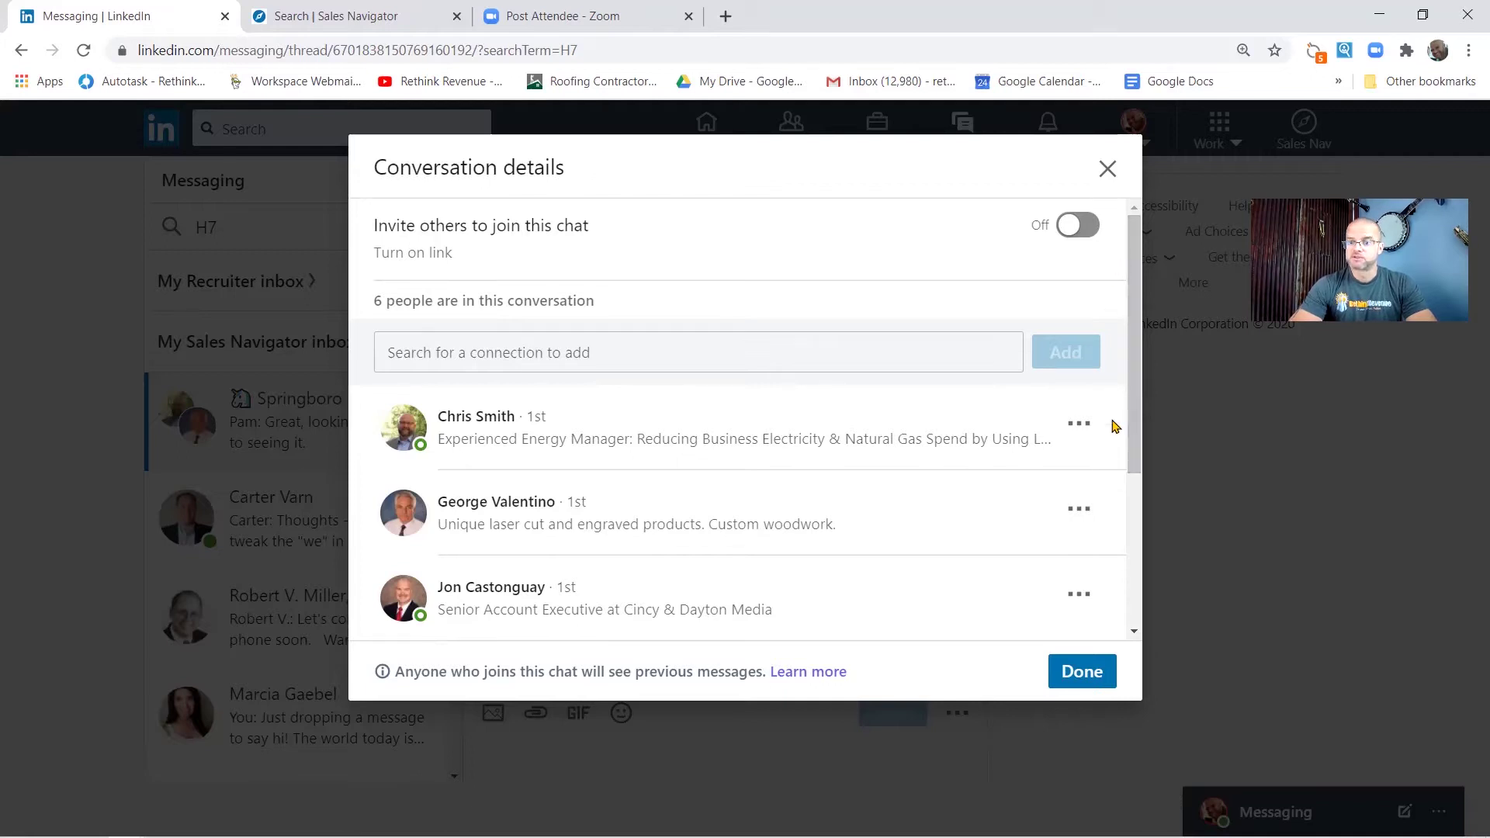
click(1108, 169)
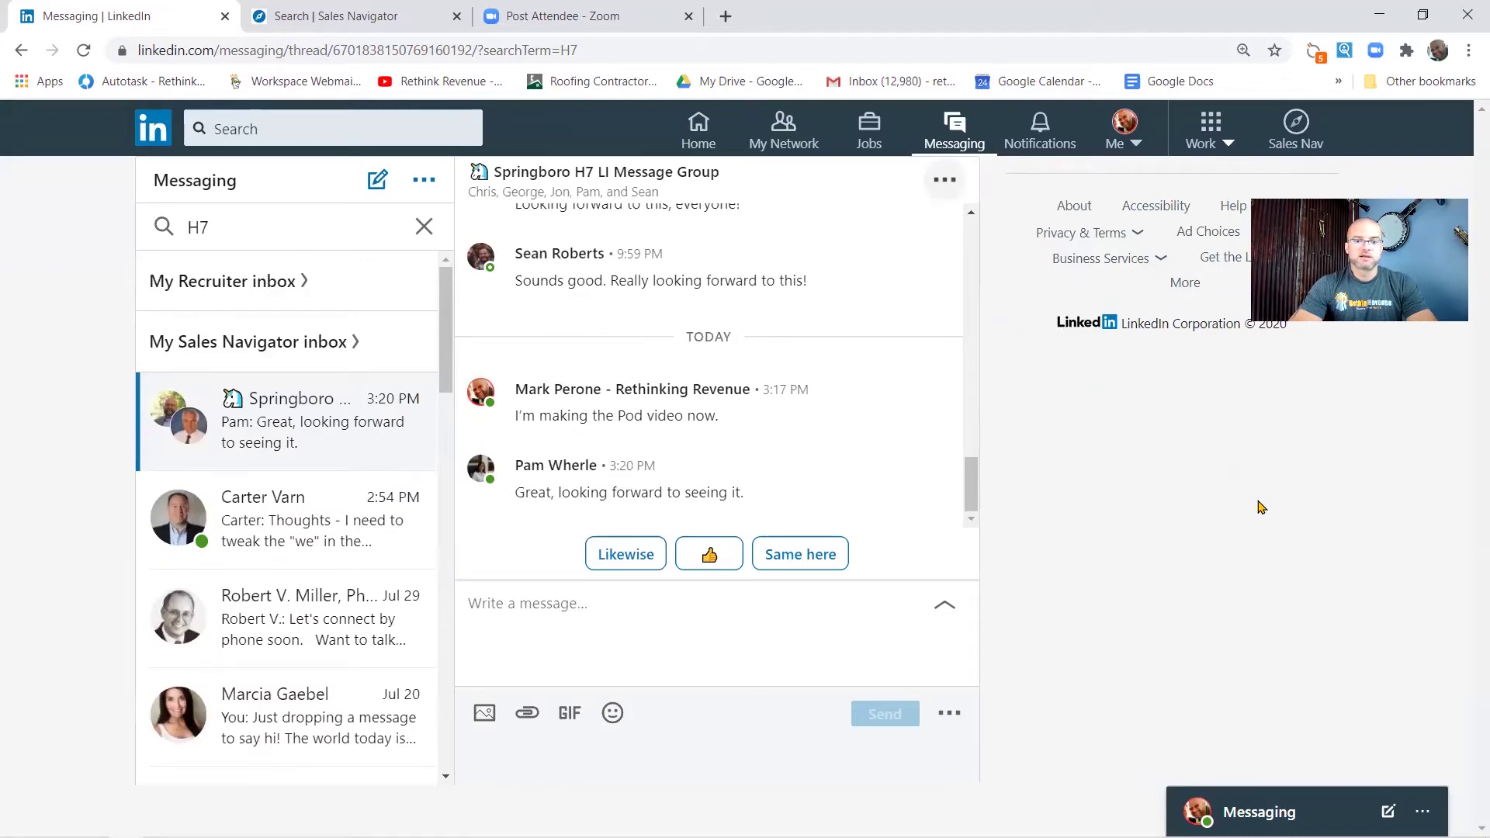
- Start a new post from the home feed with the lines Hook, Story and Offer
click(154, 132)
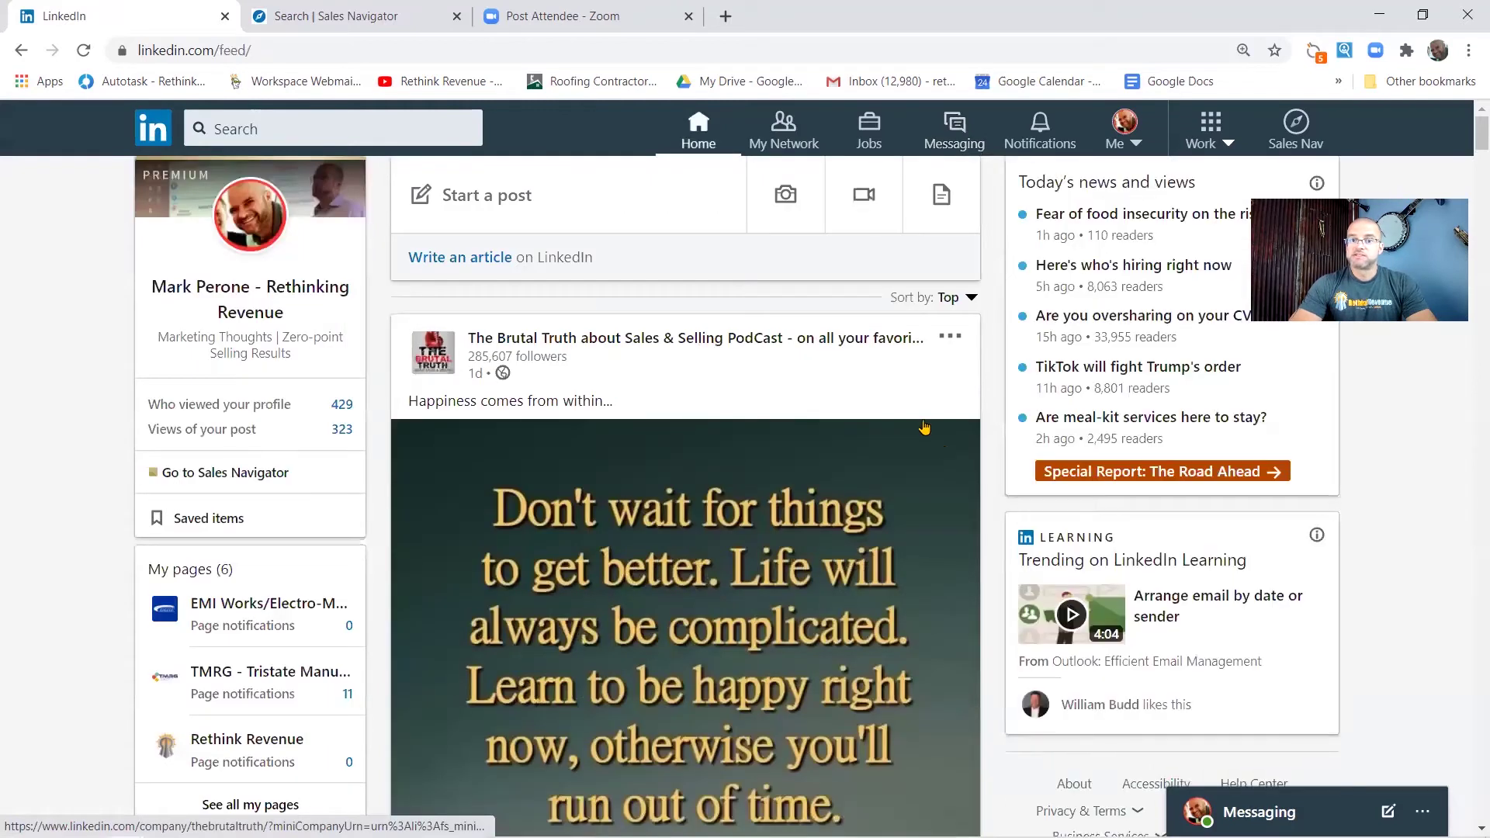
click(659, 206)
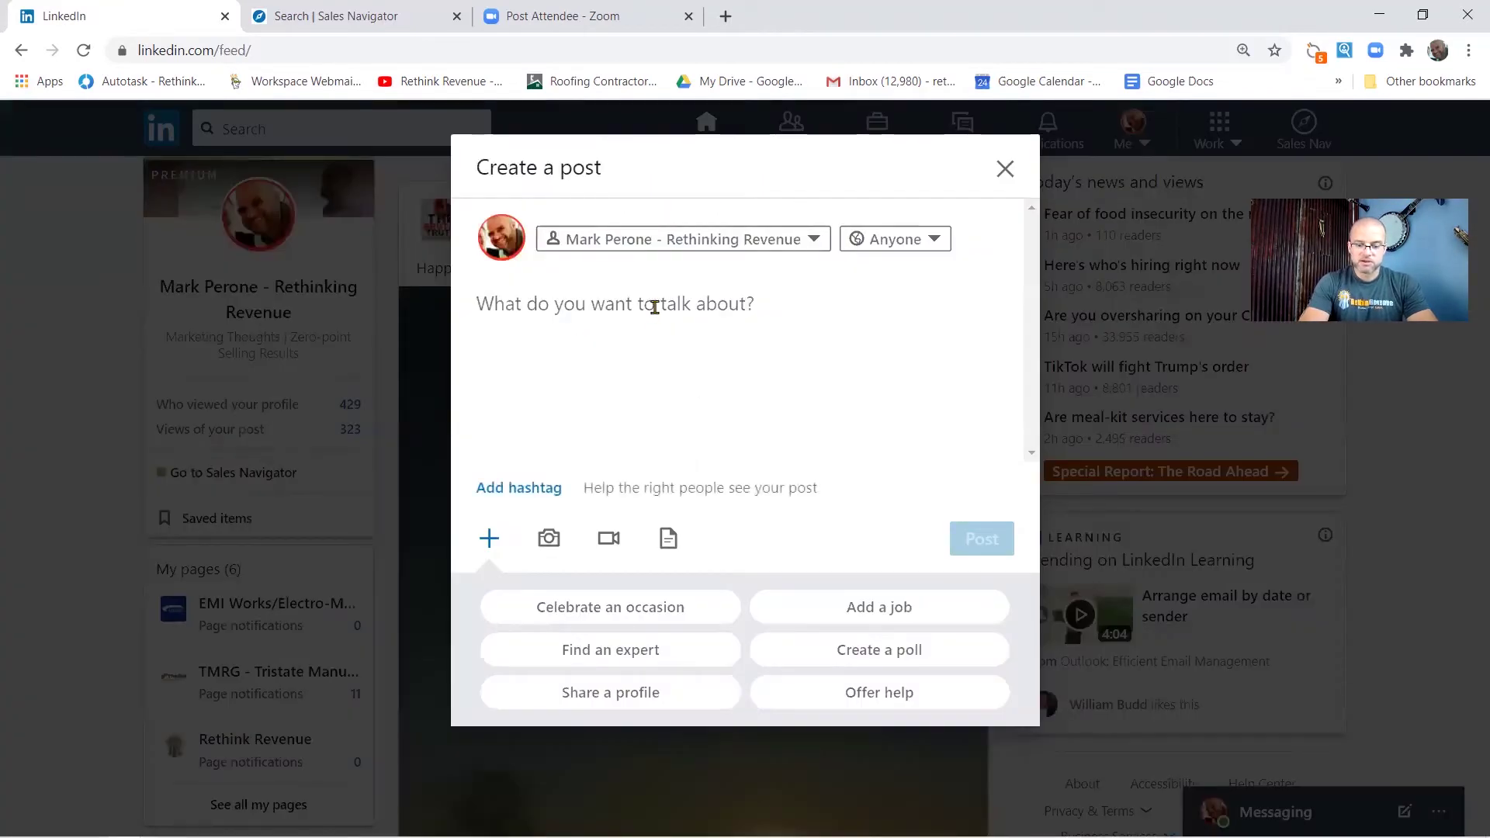
text(Hoo)
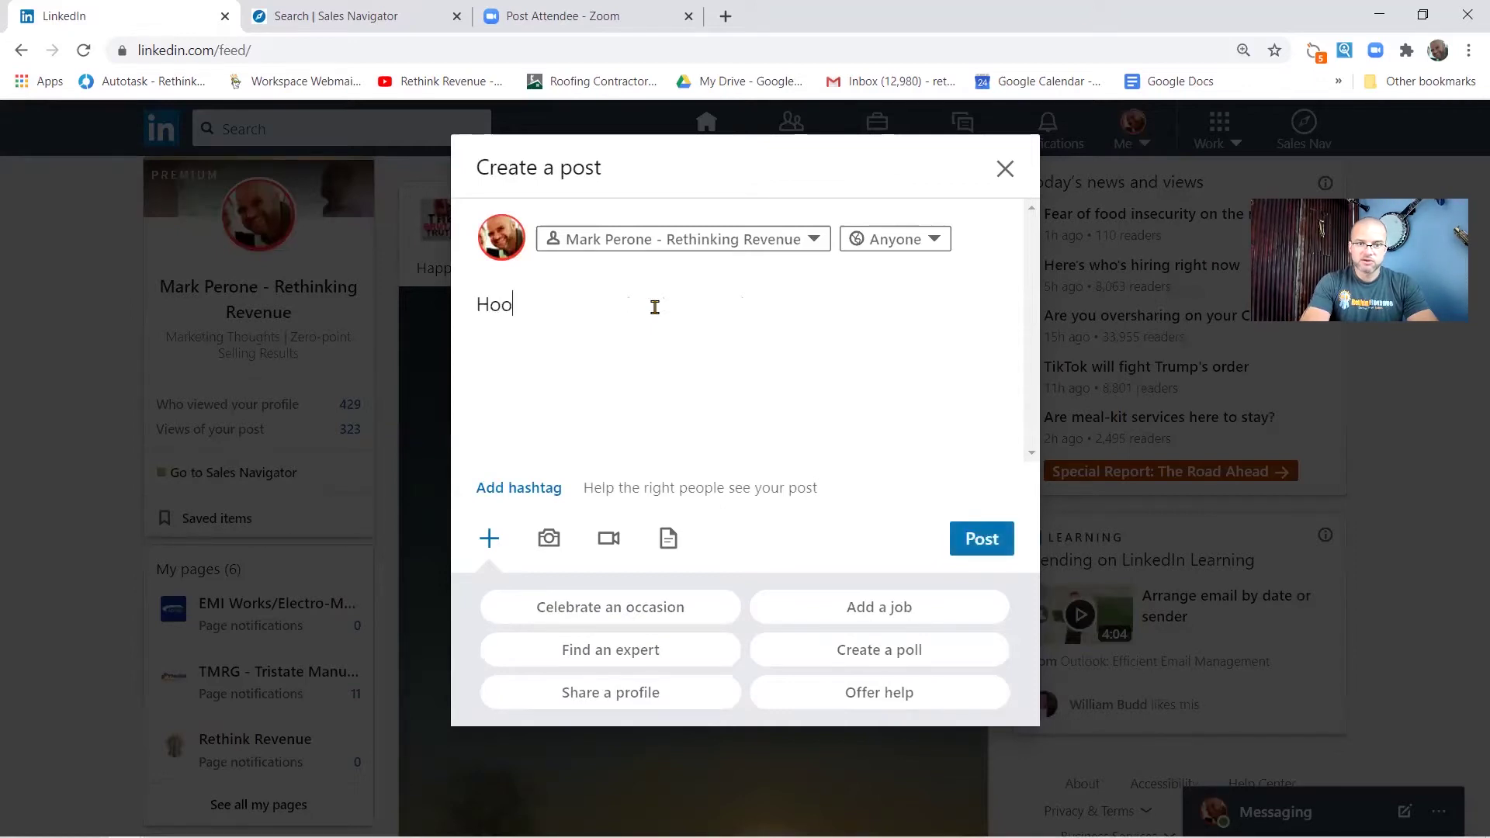
text(k)
key(Return)
key(Return)
text(Story)
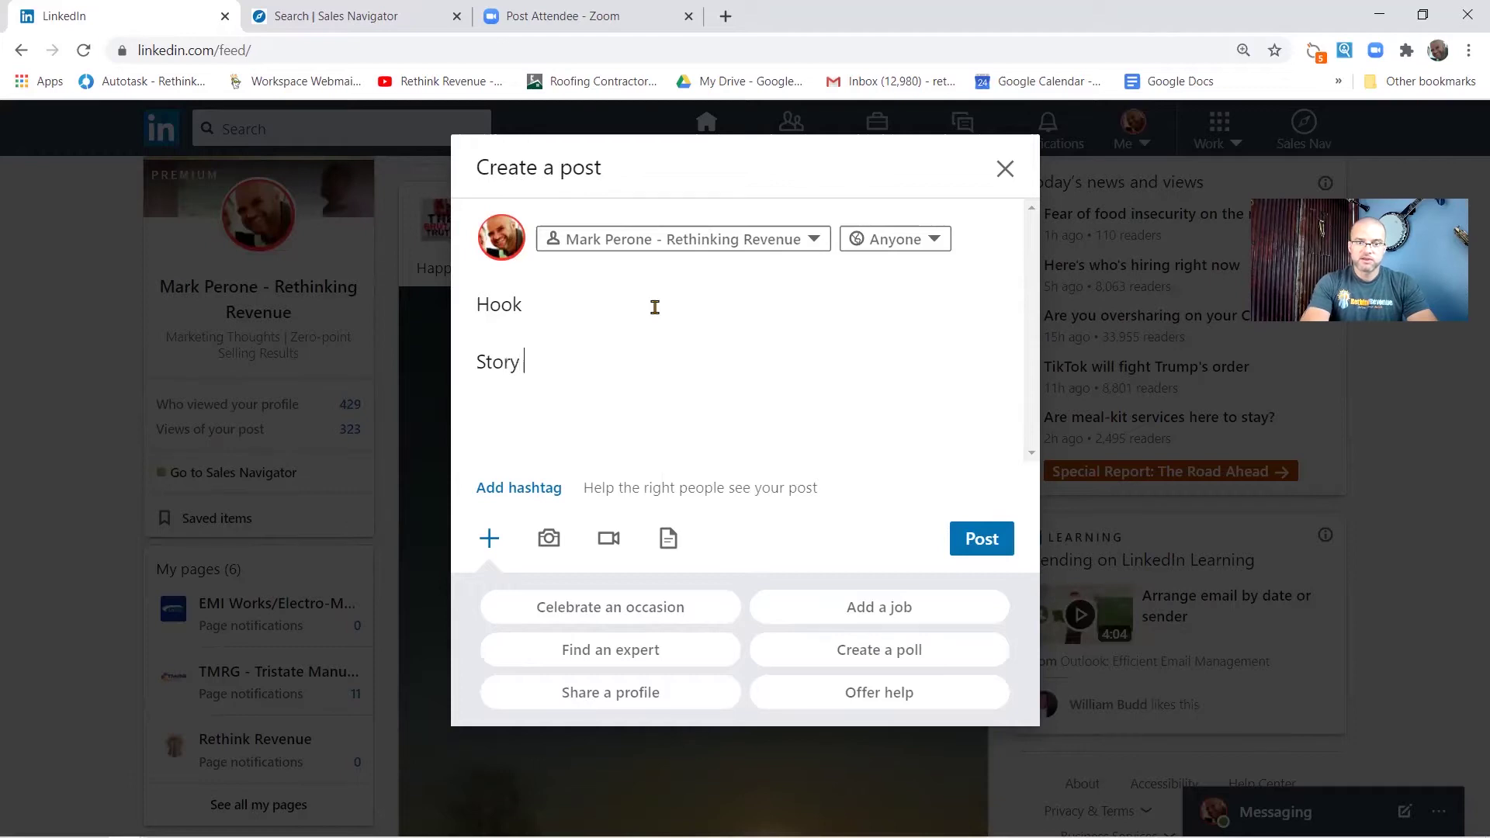
key(Return)
key(Return)
text(Offer)
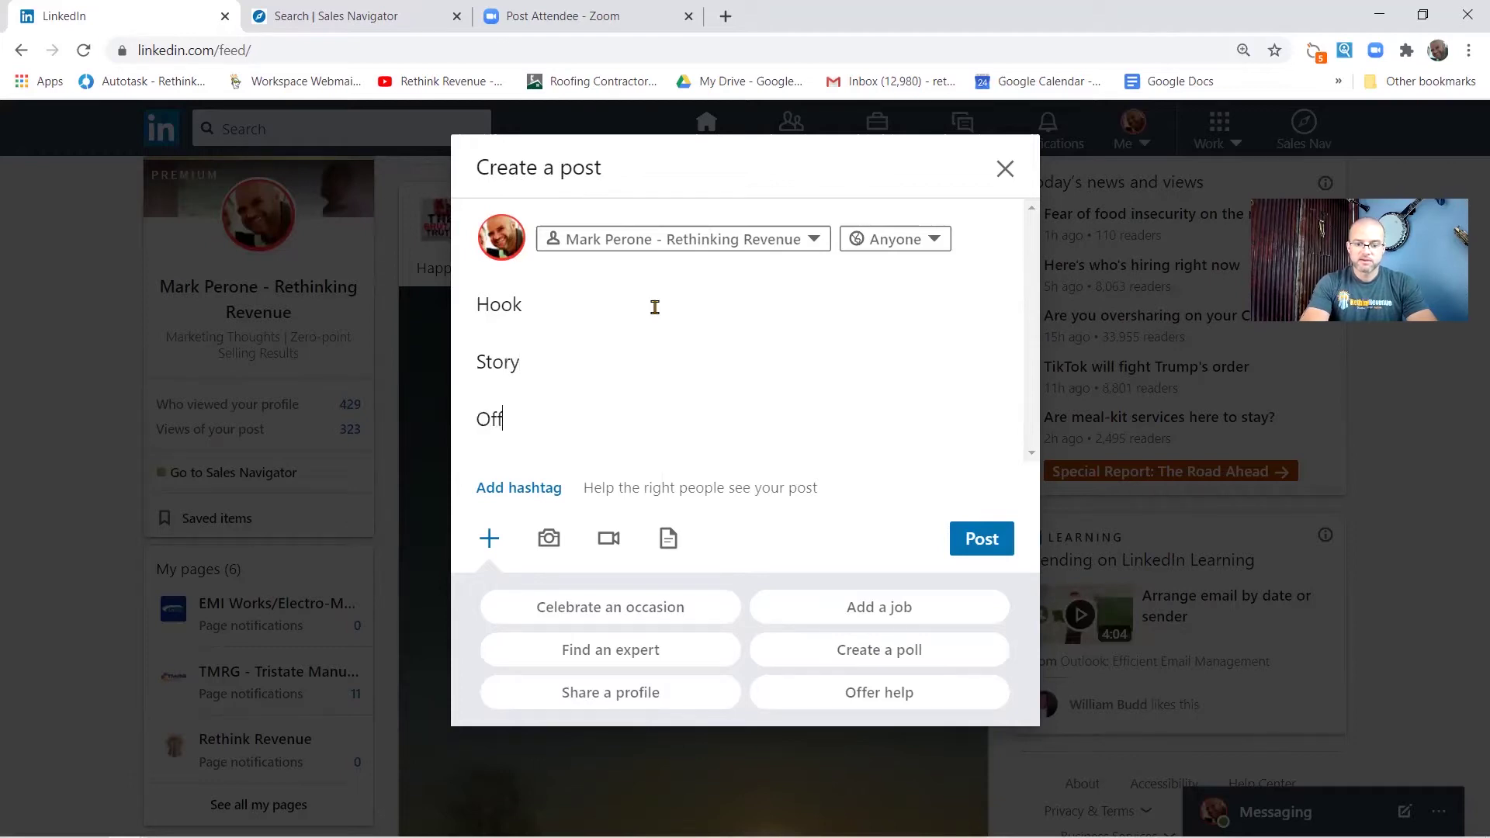
key(Return)
key(Return)
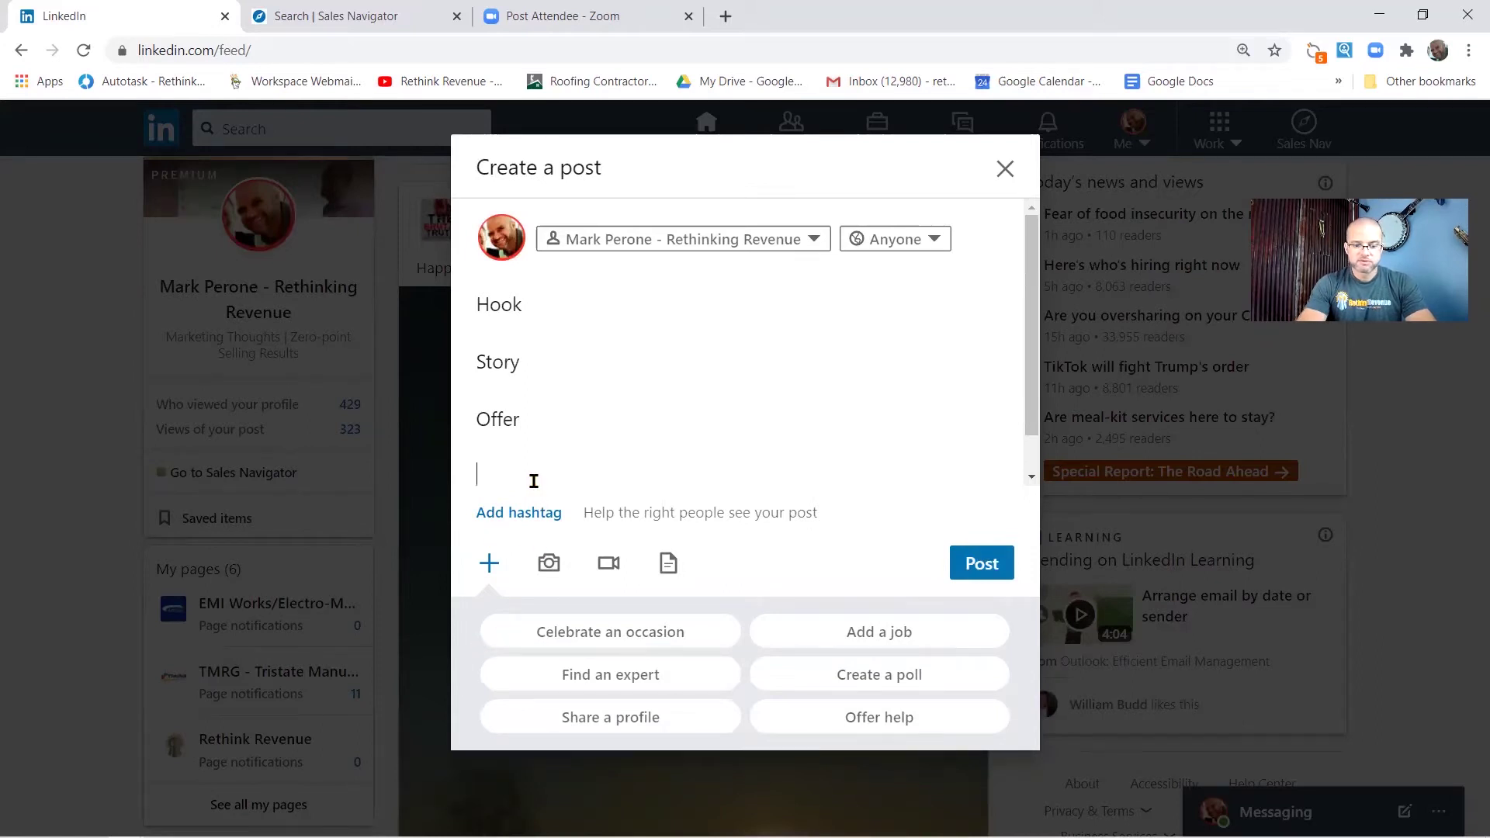
- Add the hashtags #linkedin, #Marketing and #H7Springboro, then publish the post
text(#)
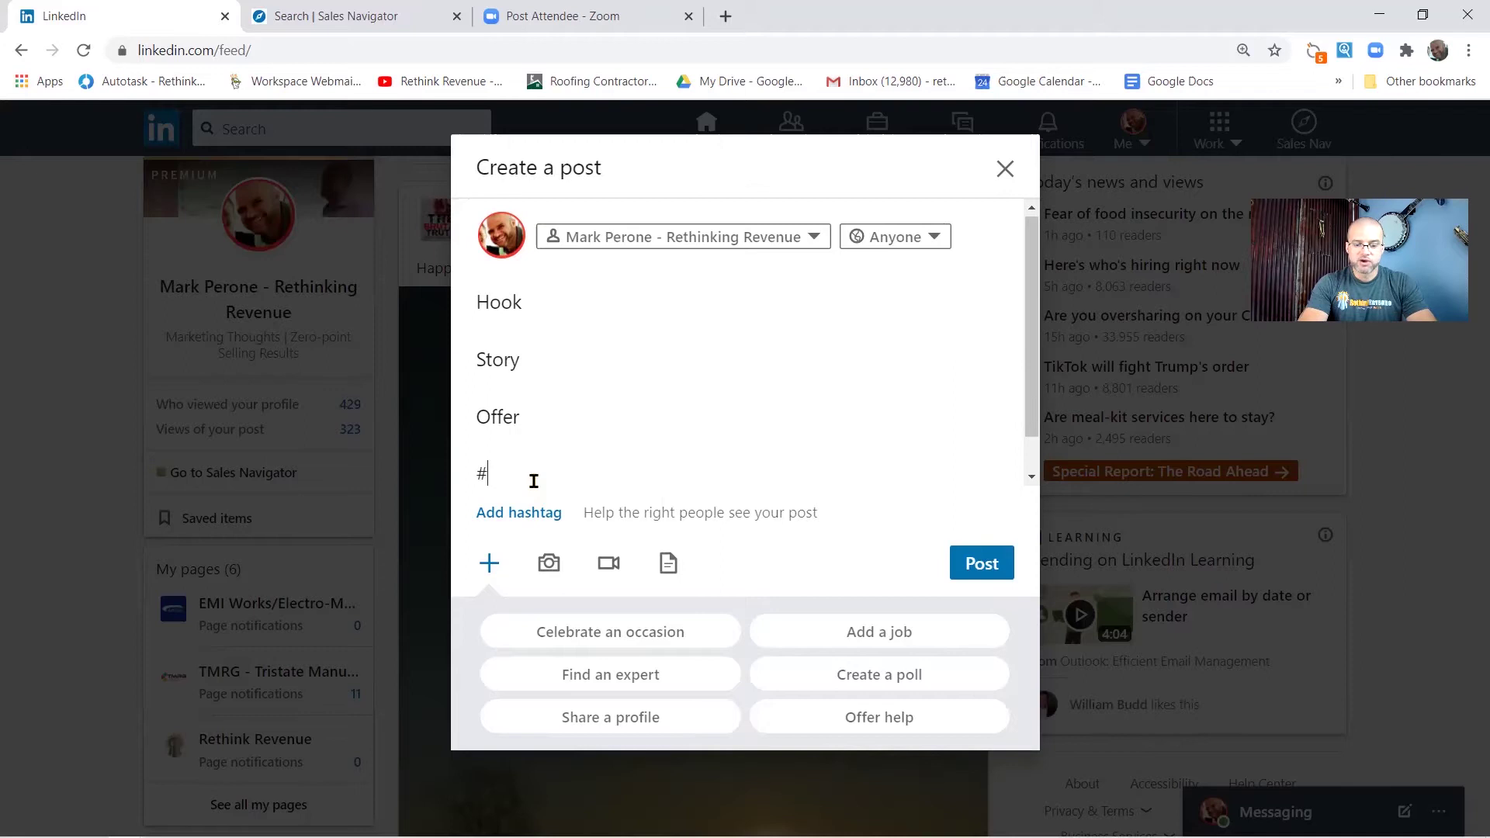
text(Linked)
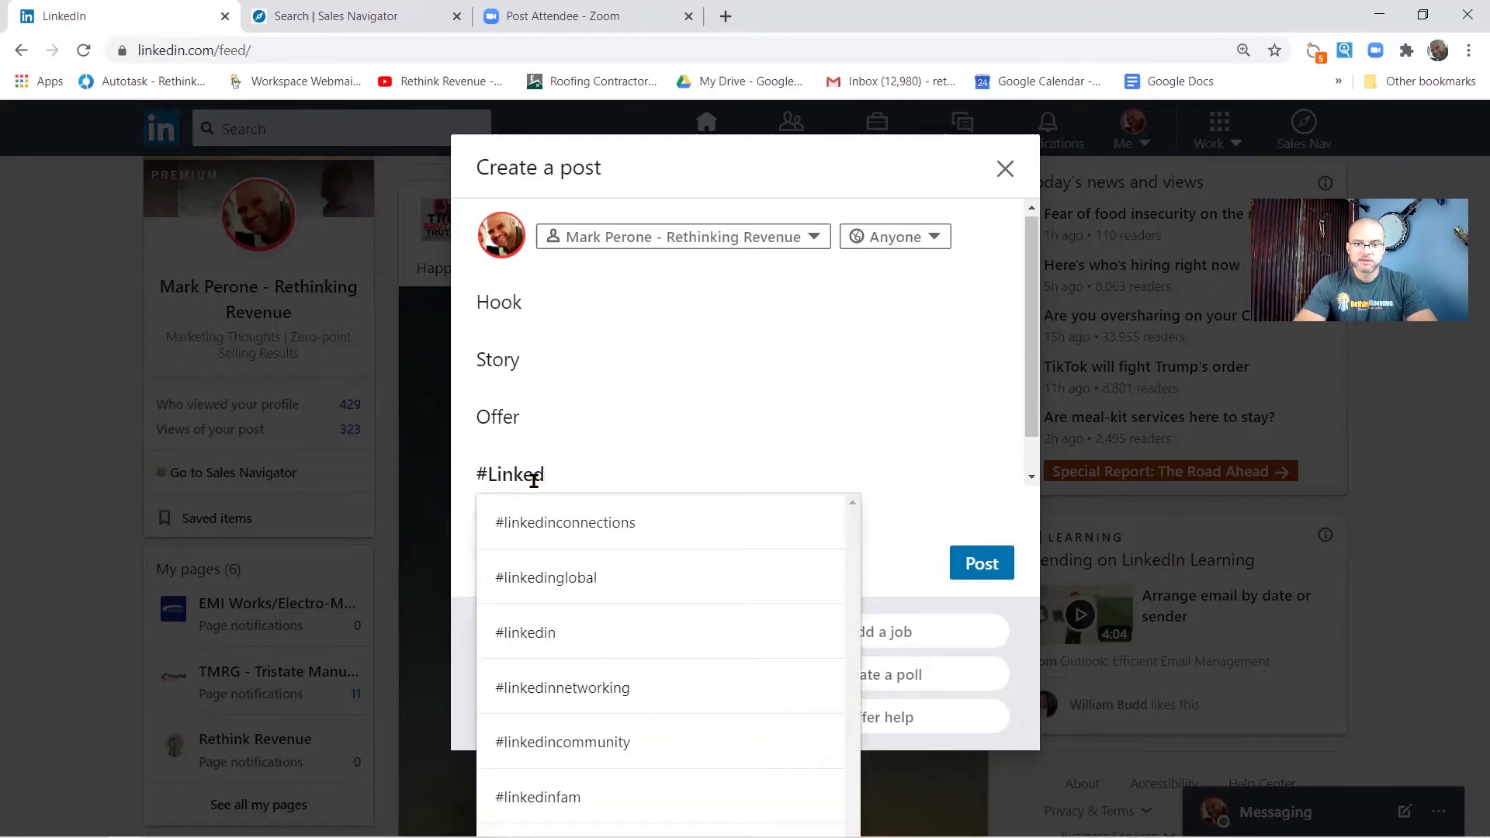
click(561, 627)
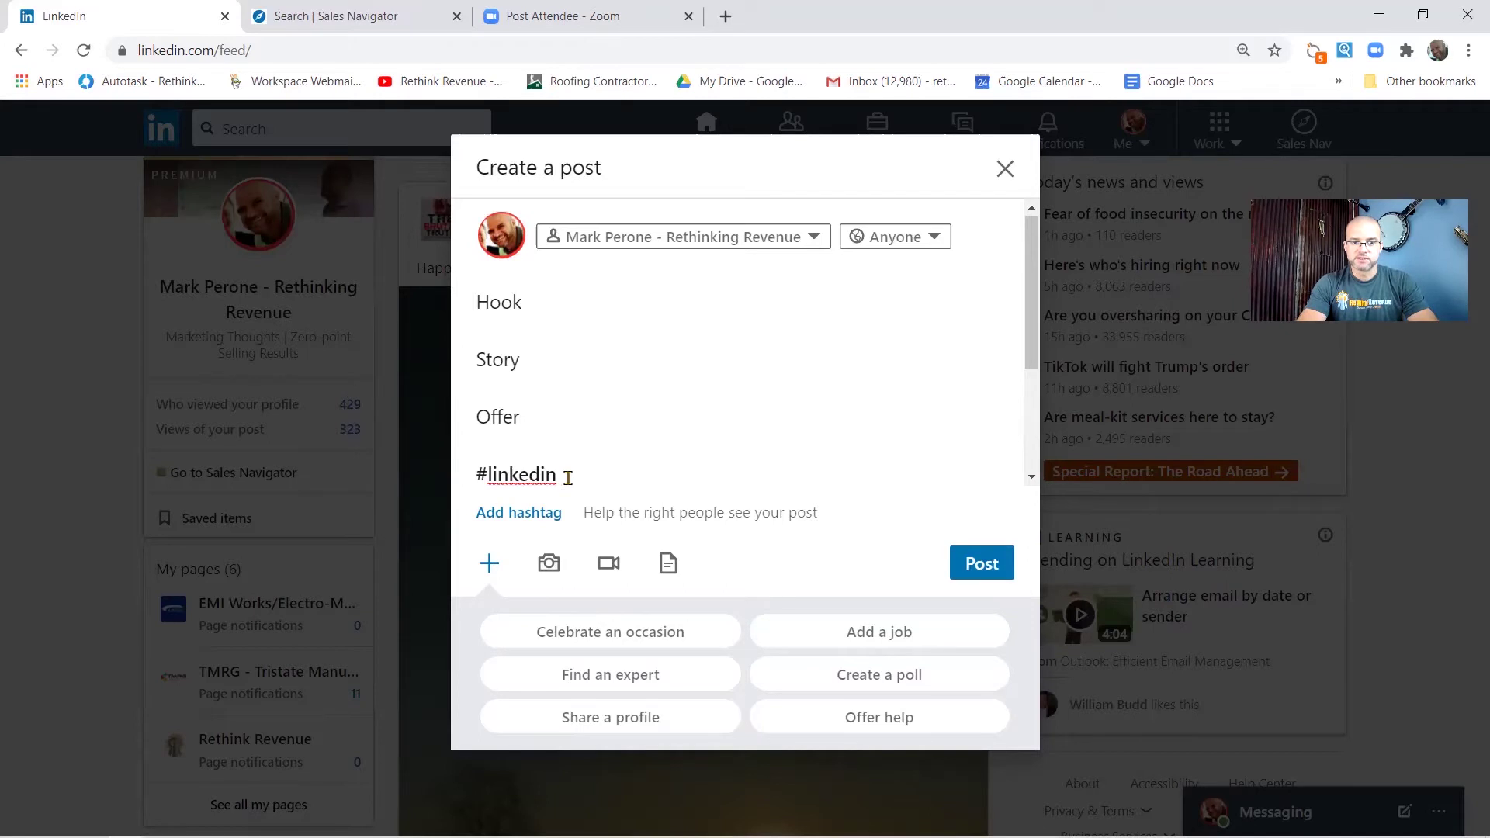
key(Return)
key(Return)
text(#Marketing)
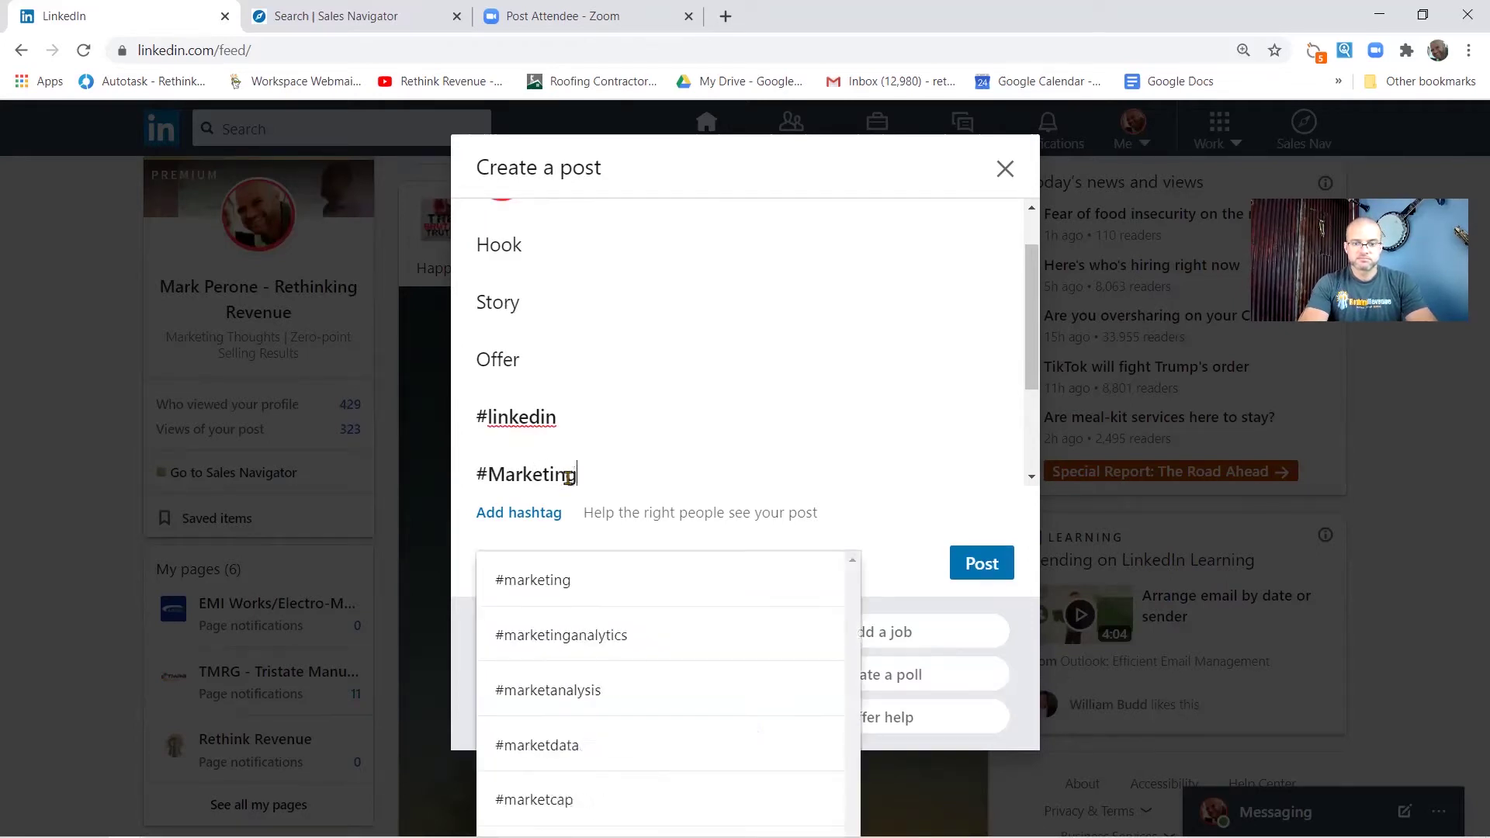
key(Return)
key(Return)
text(#)
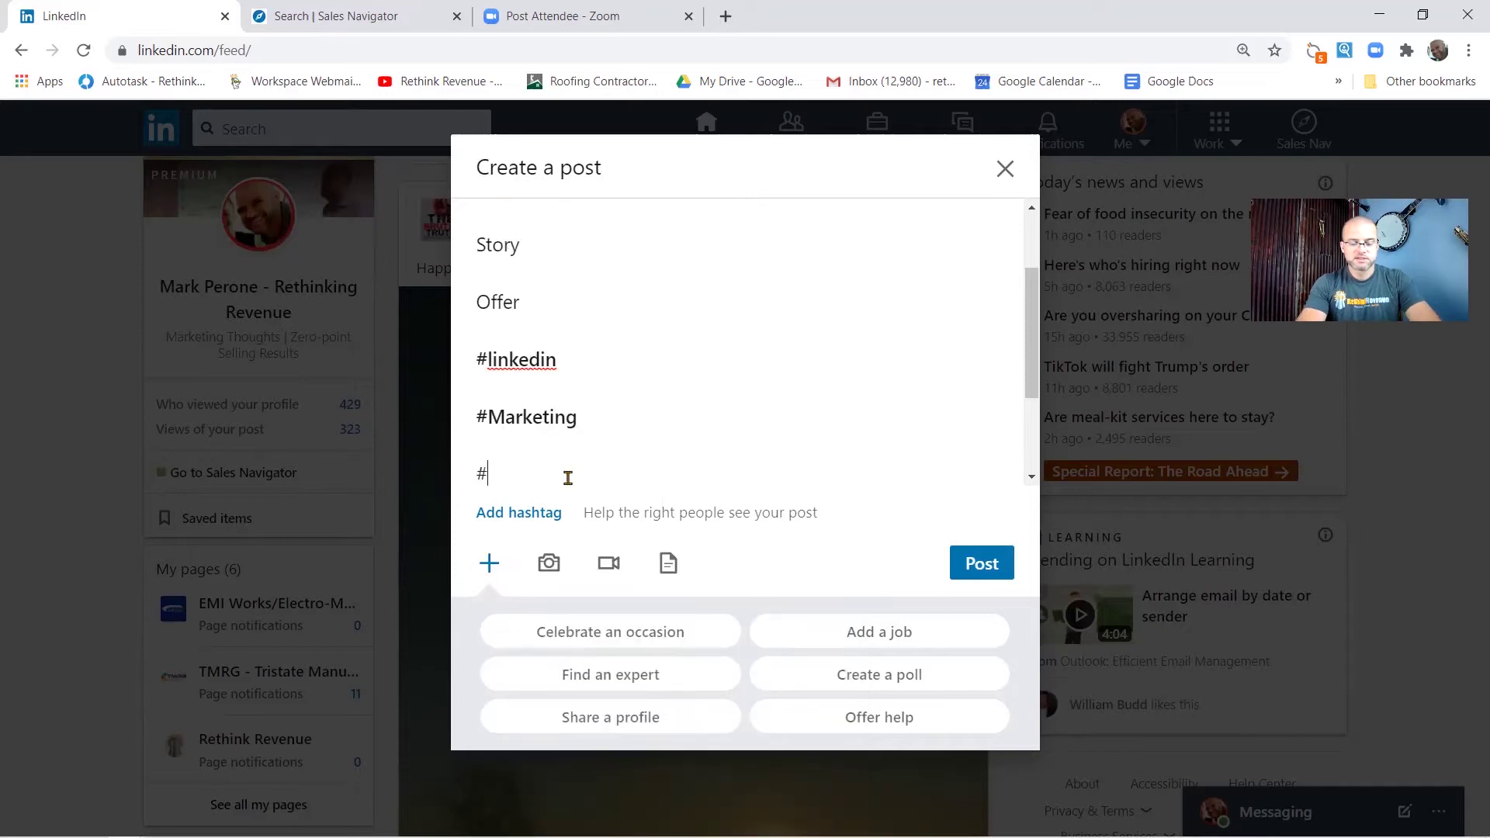
text(H7)
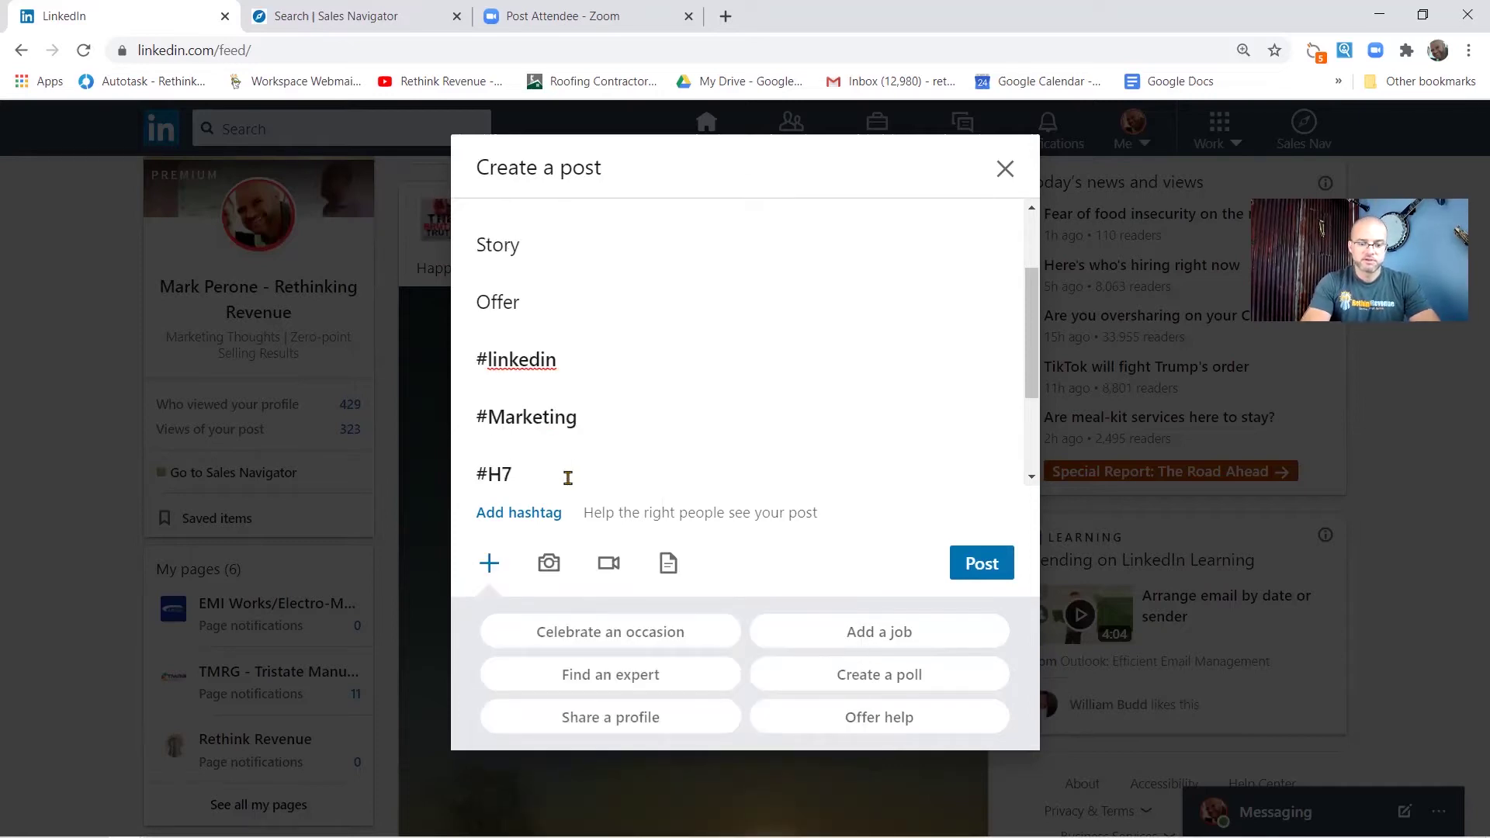
text(Spring)
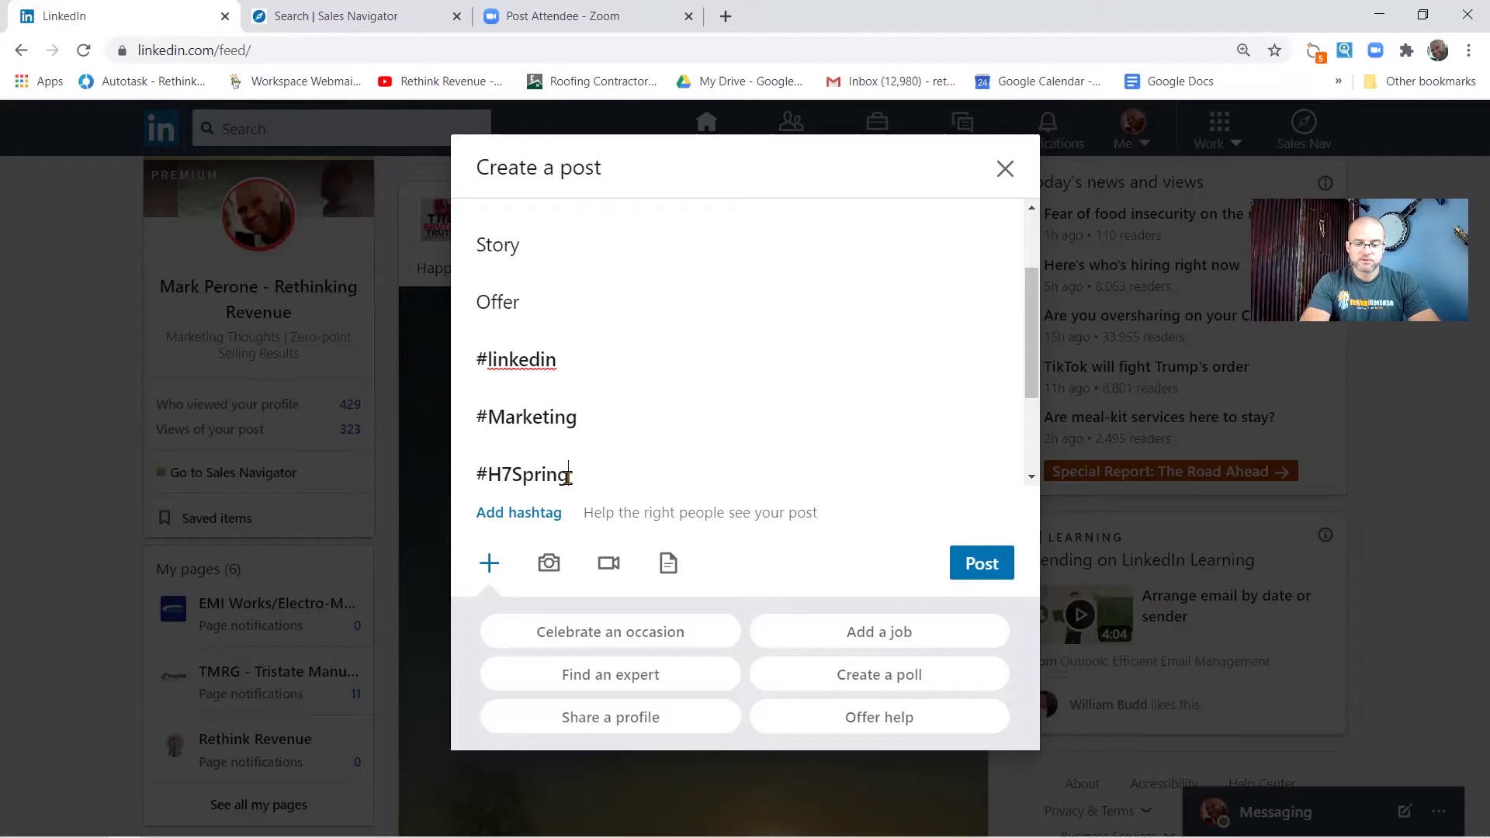
text(boro)
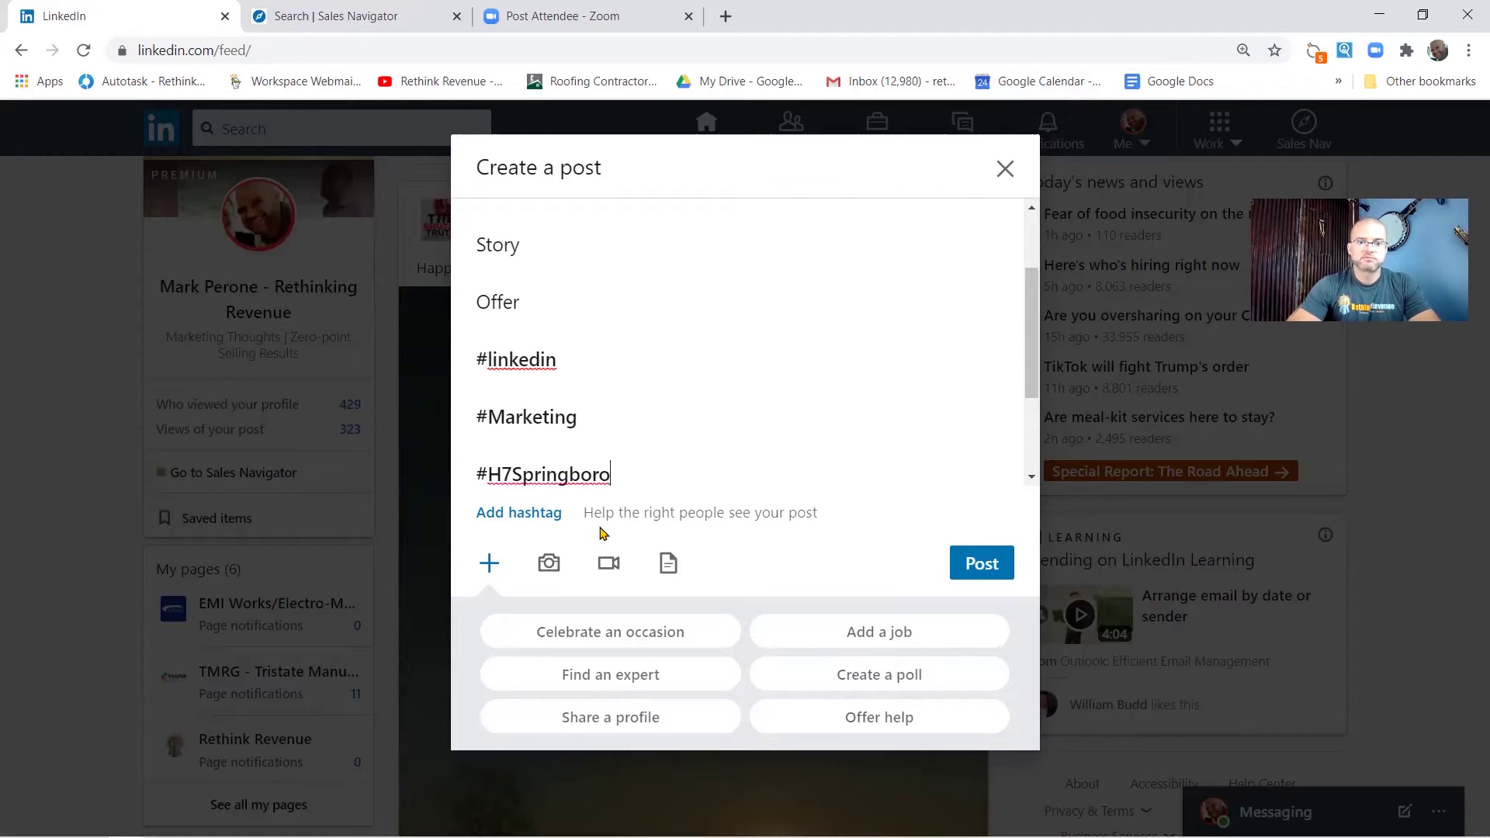
click(982, 562)
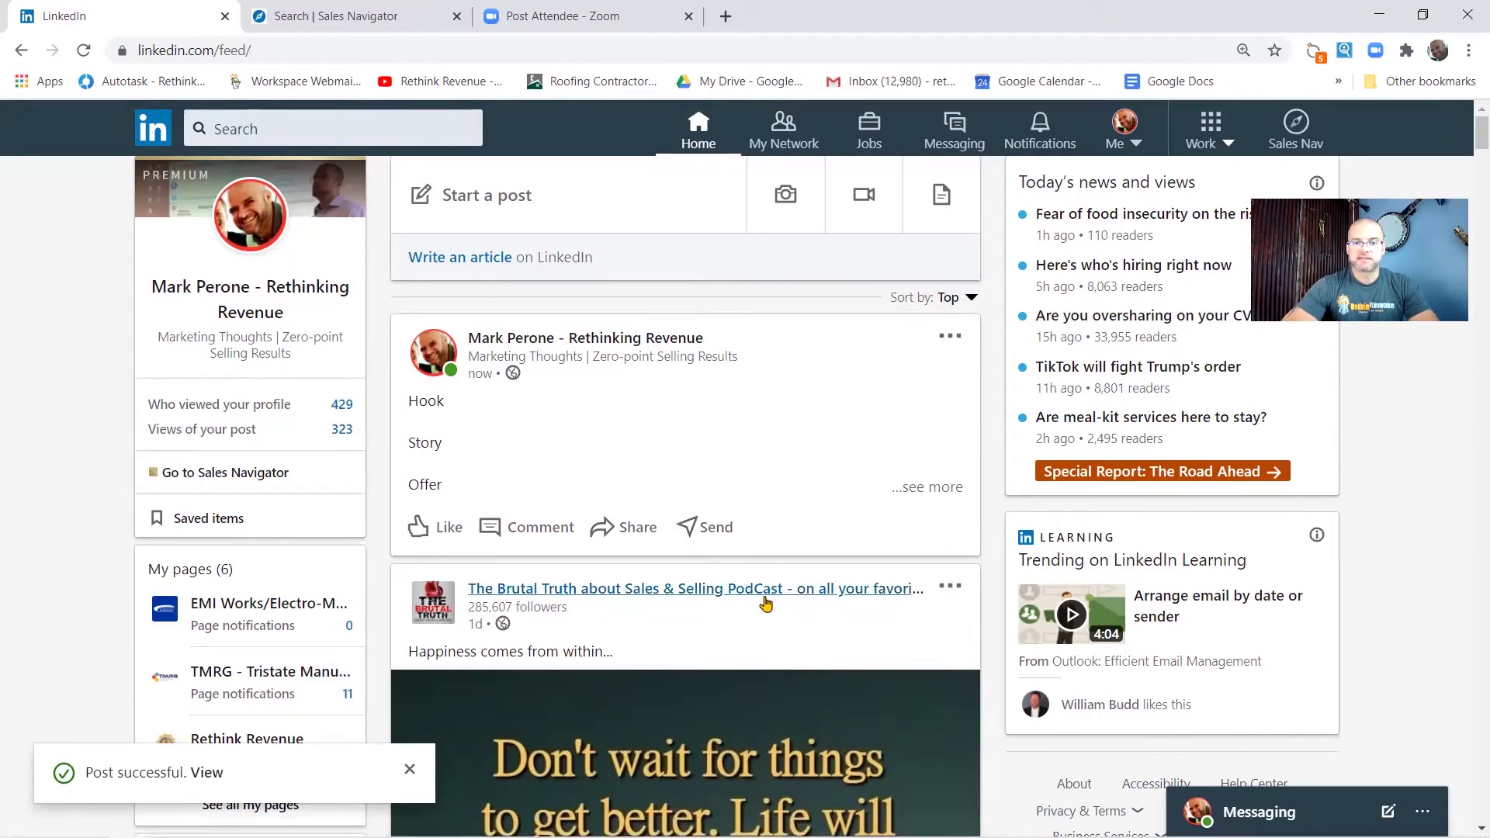
- Copy the link to the new Hook, Story, Offer post from its '...' menu
mouse_move(765, 595)
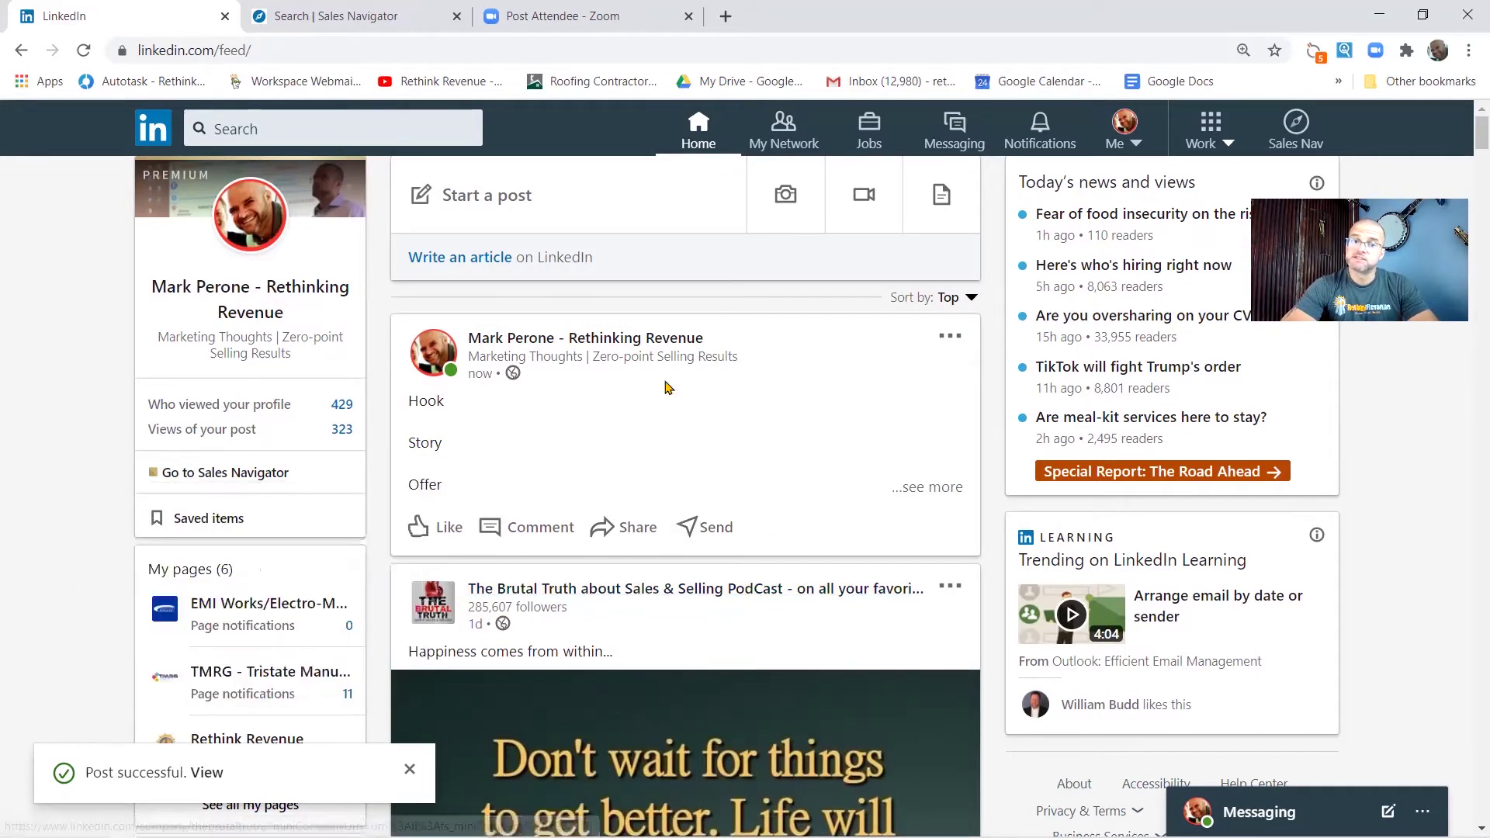
click(951, 339)
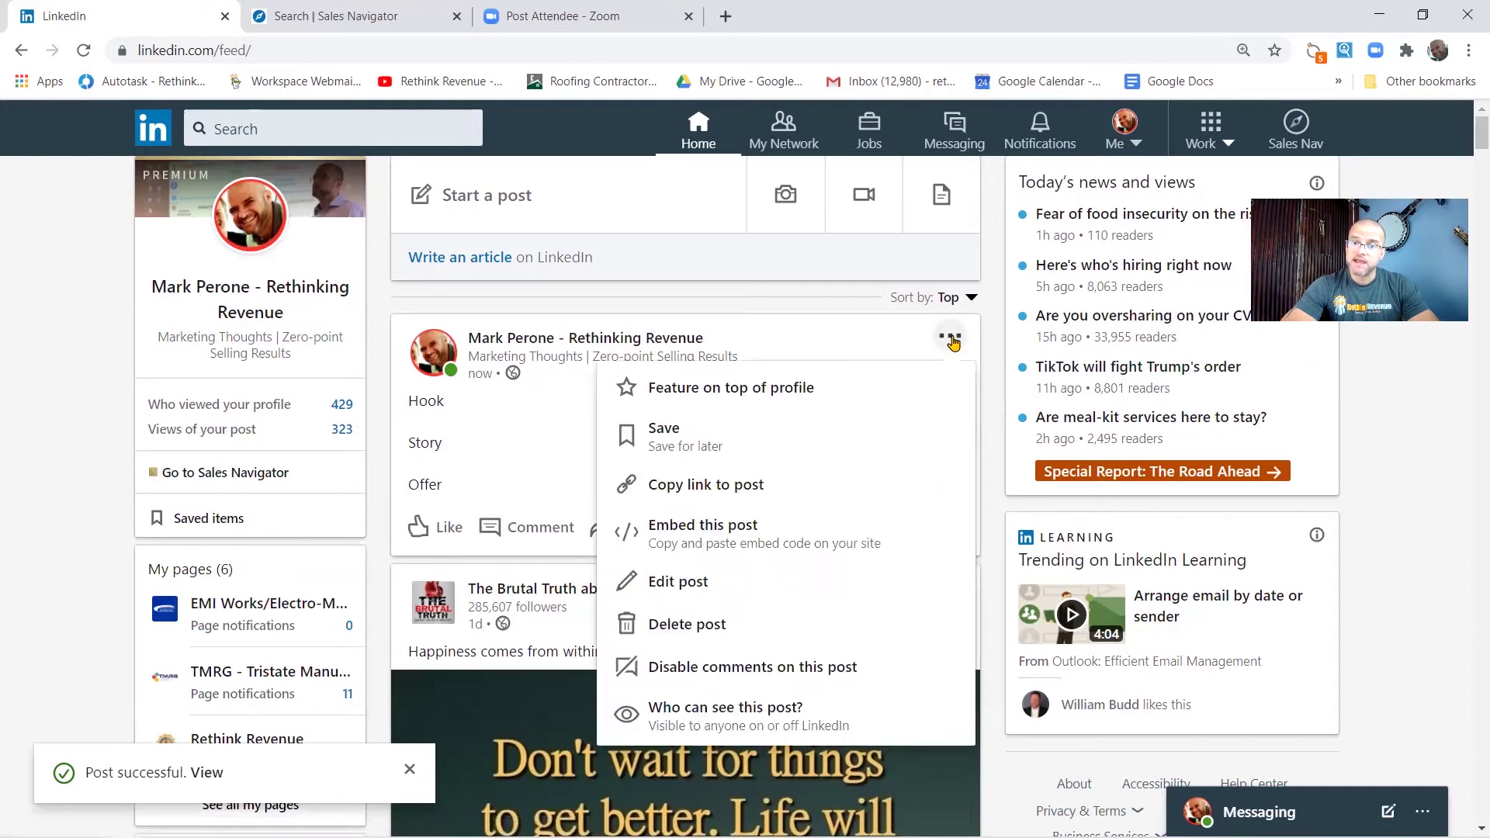
click(734, 489)
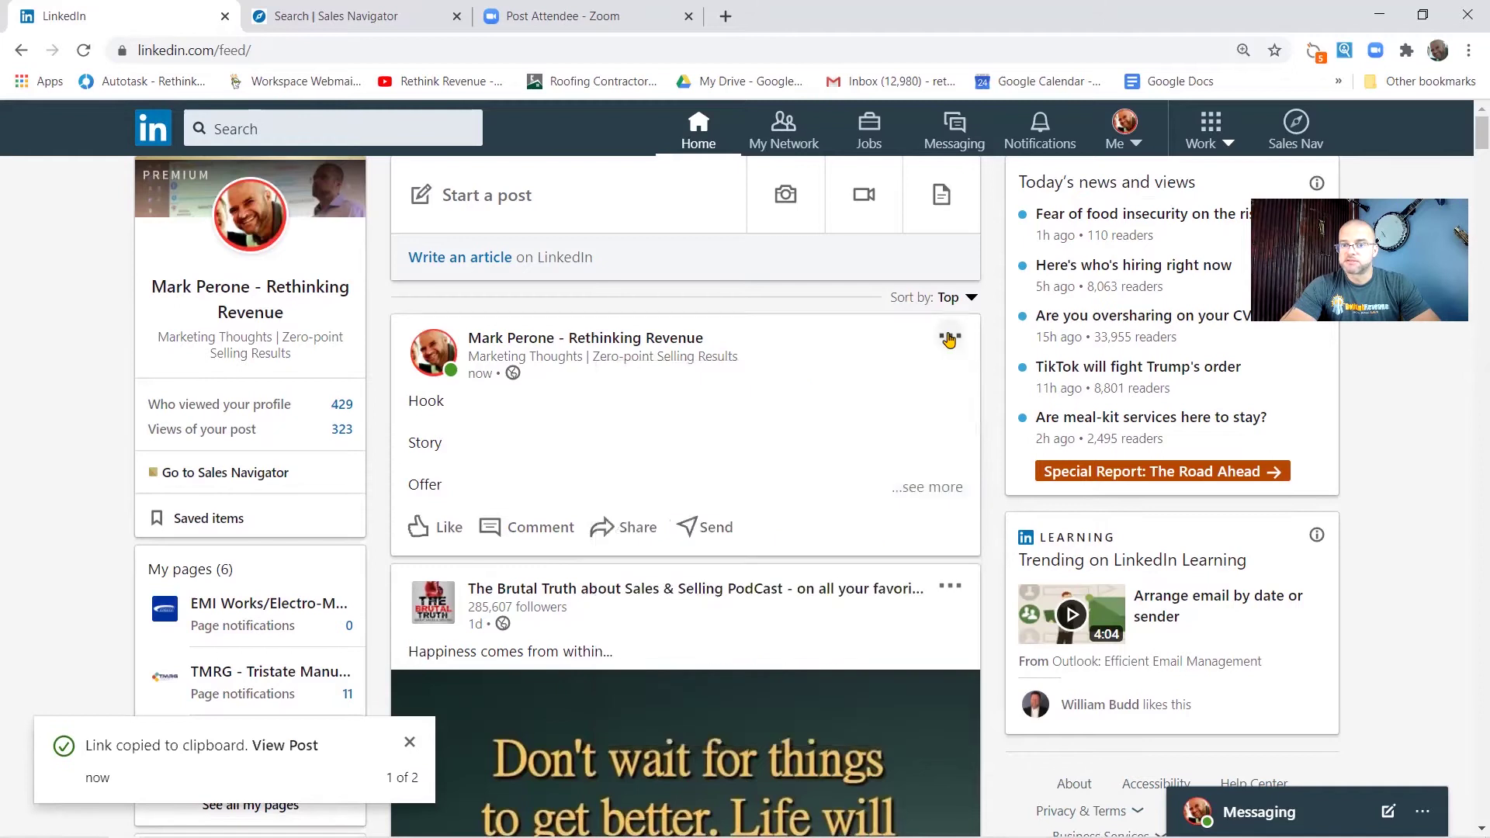
click(949, 340)
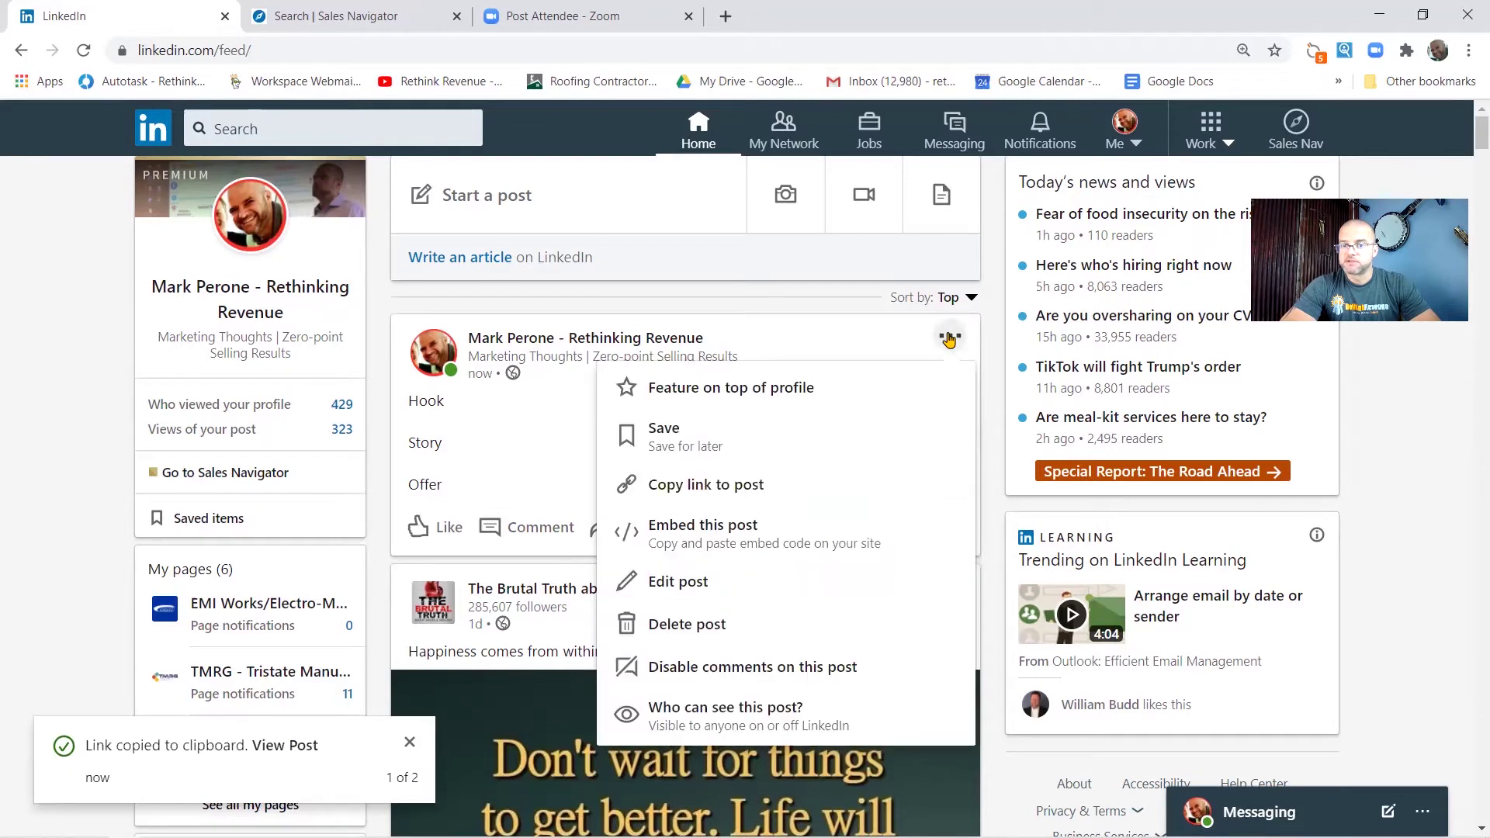
click(737, 489)
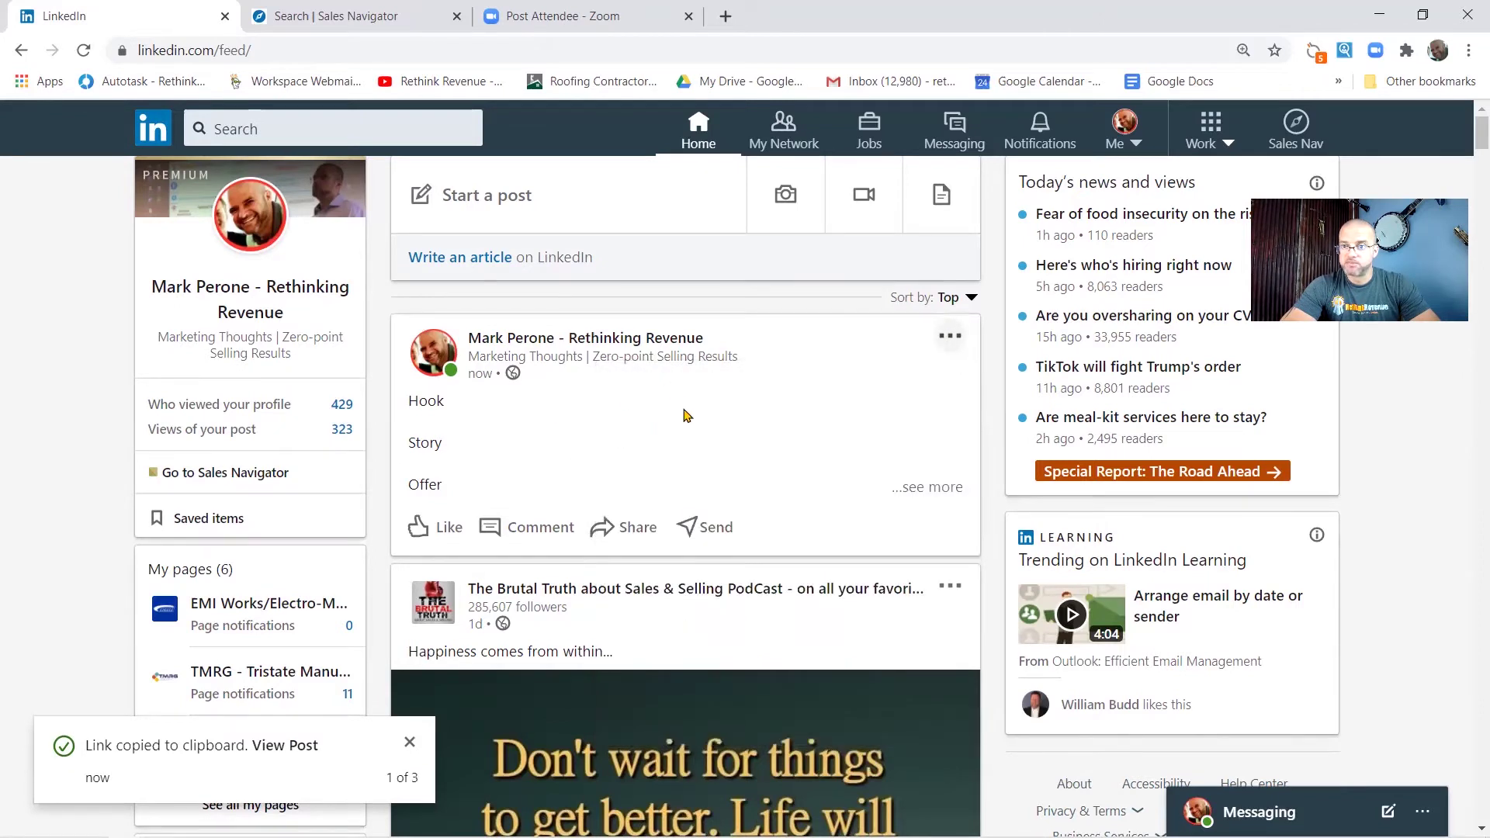
- Paste the copied post link into the Springboro H7 LI Message Group chat and send it
click(961, 124)
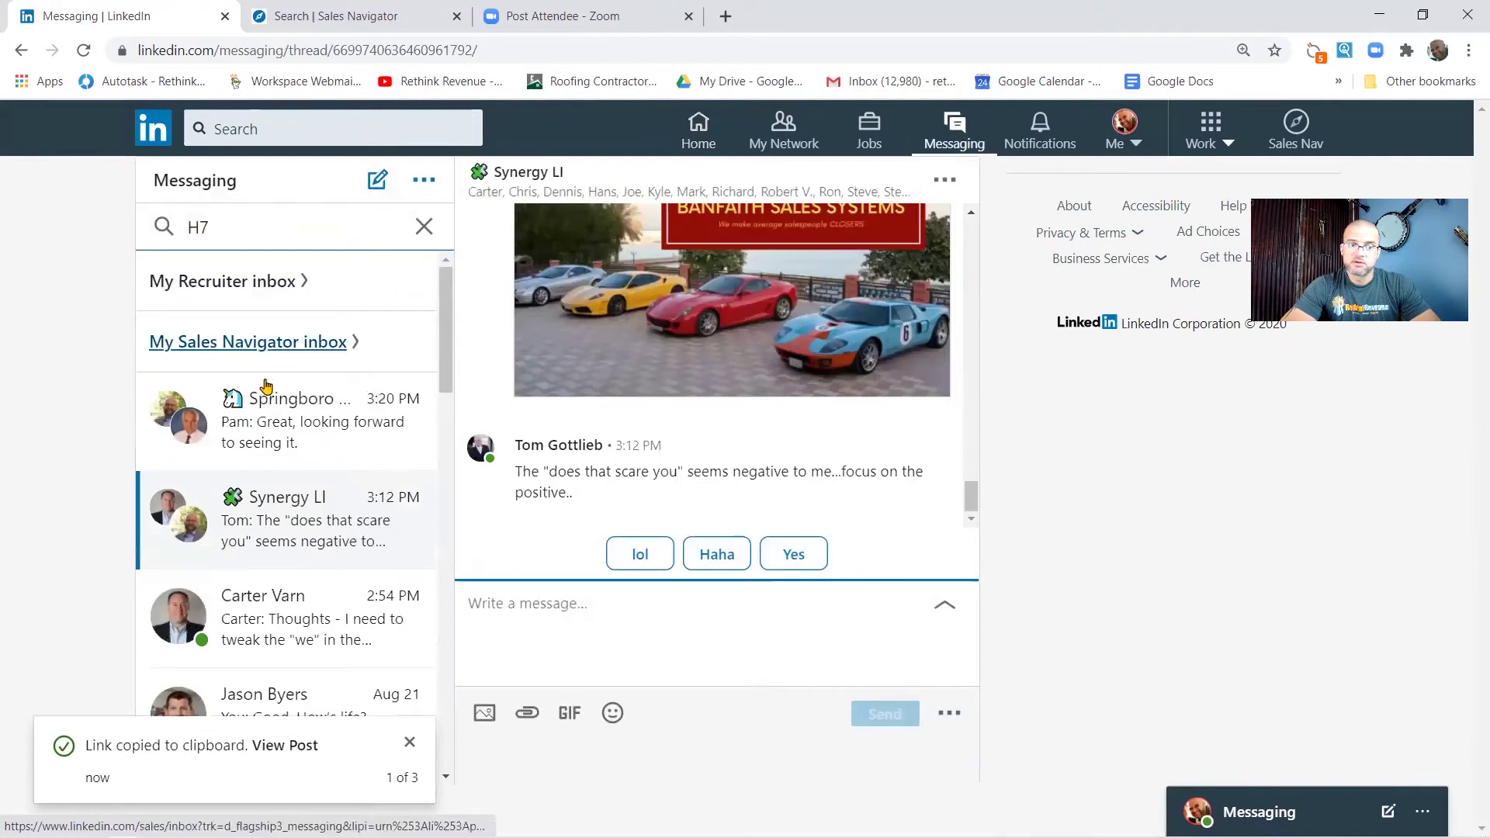
click(270, 423)
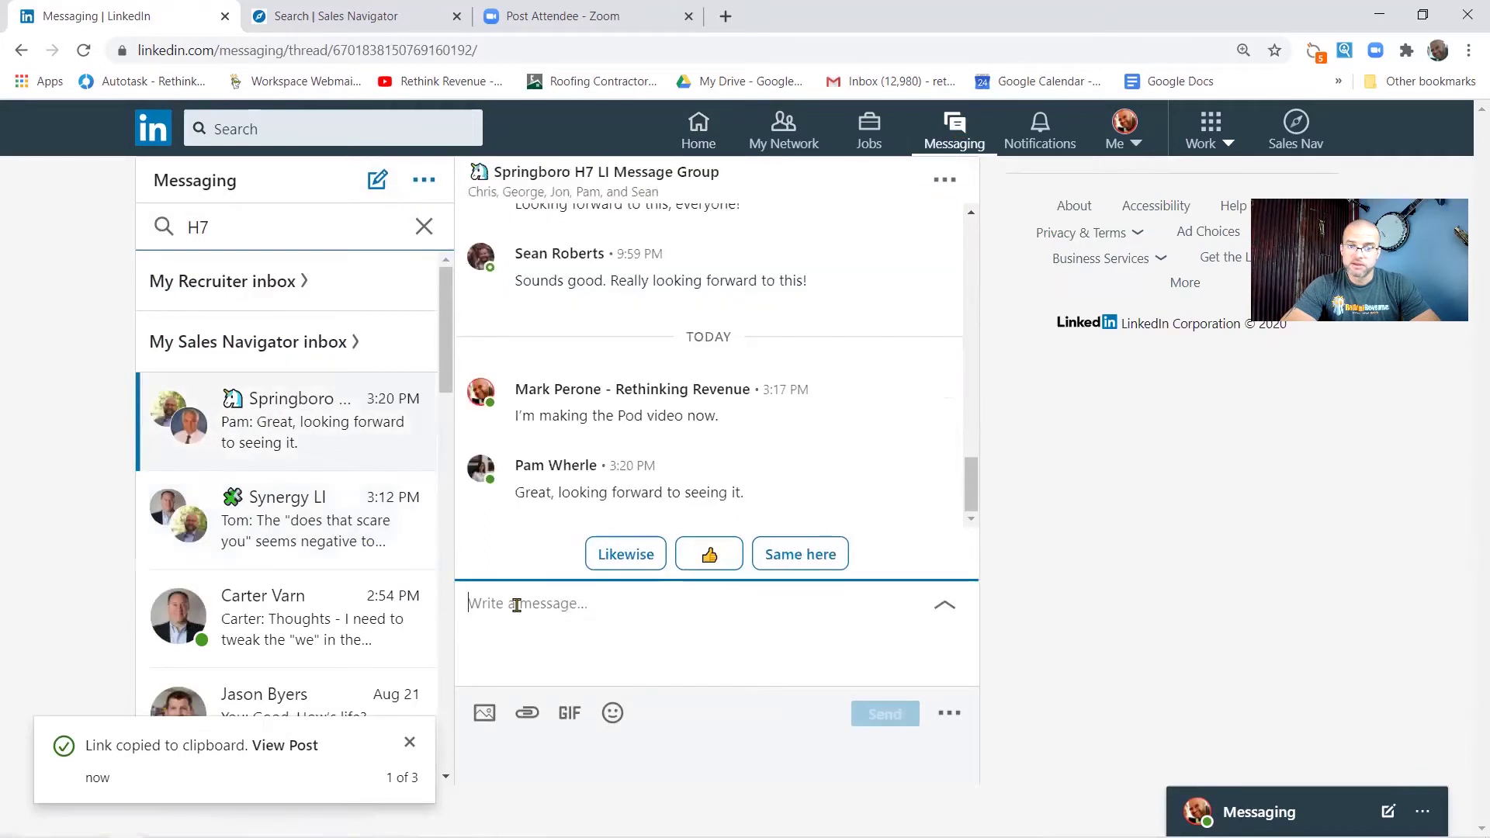
key(ctrl+v)
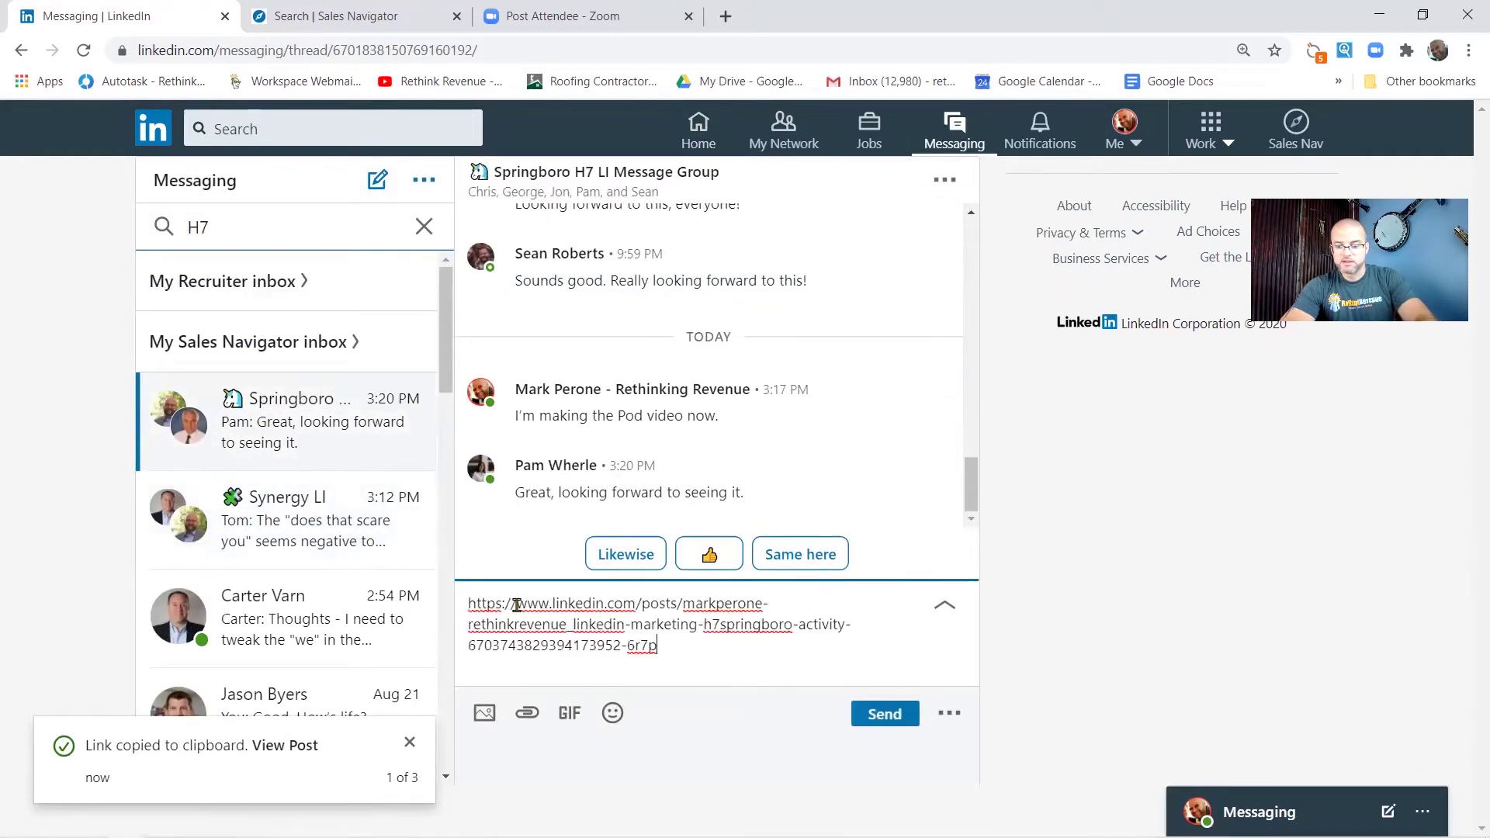
key(Return)
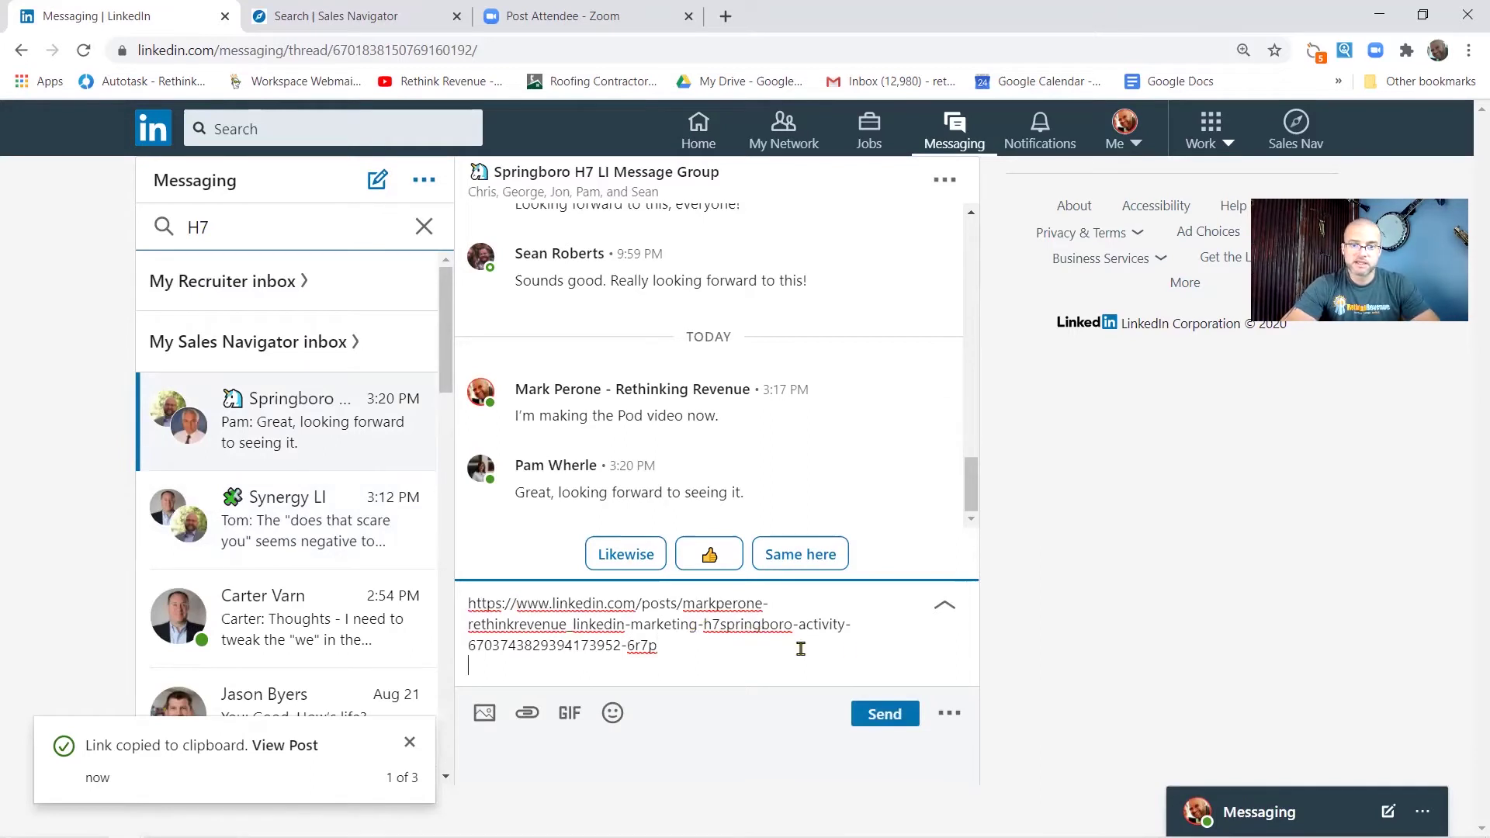
click(894, 721)
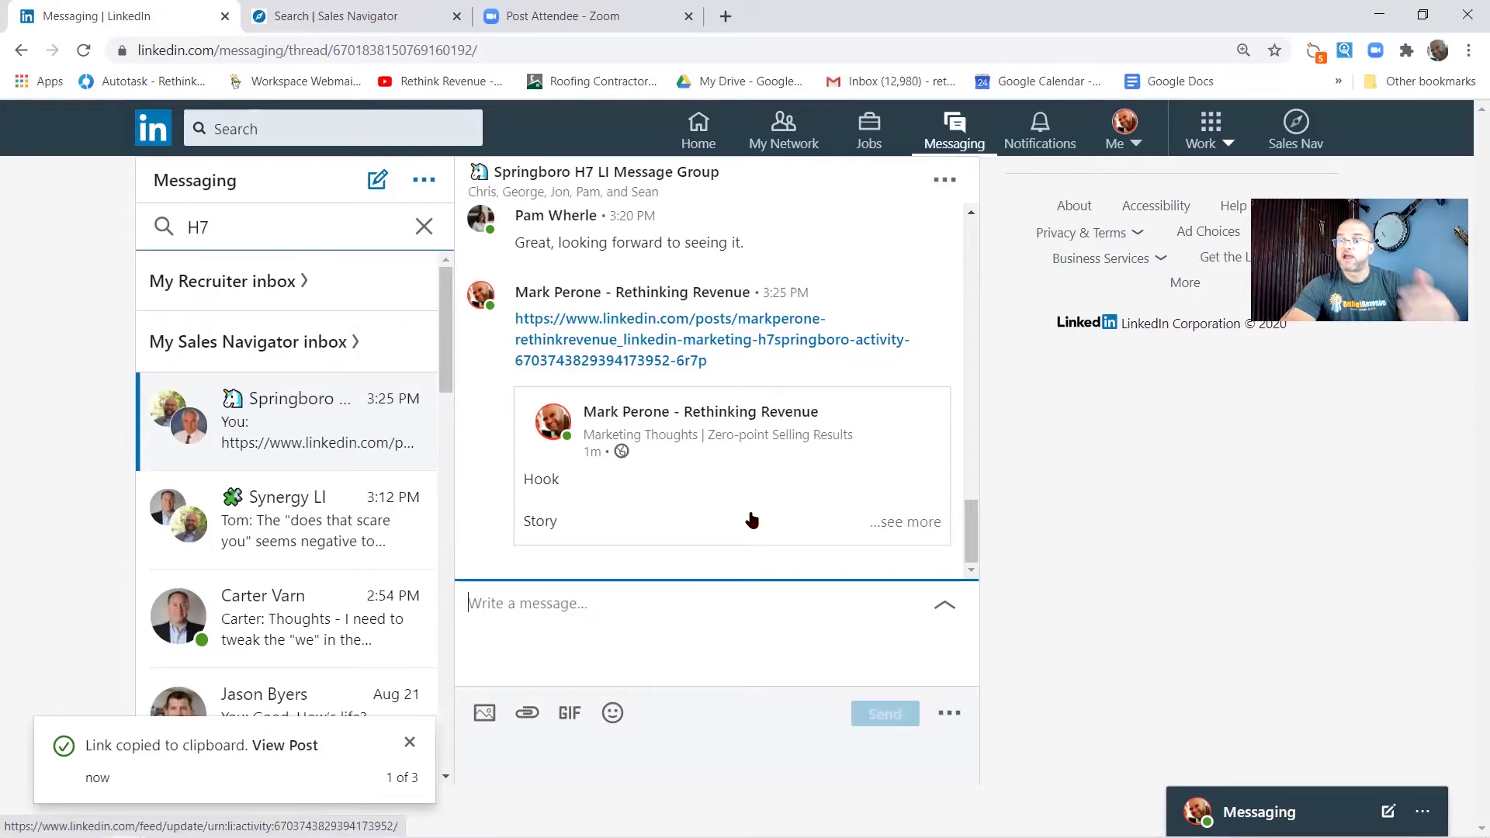
scroll(780, 264, up, 5)
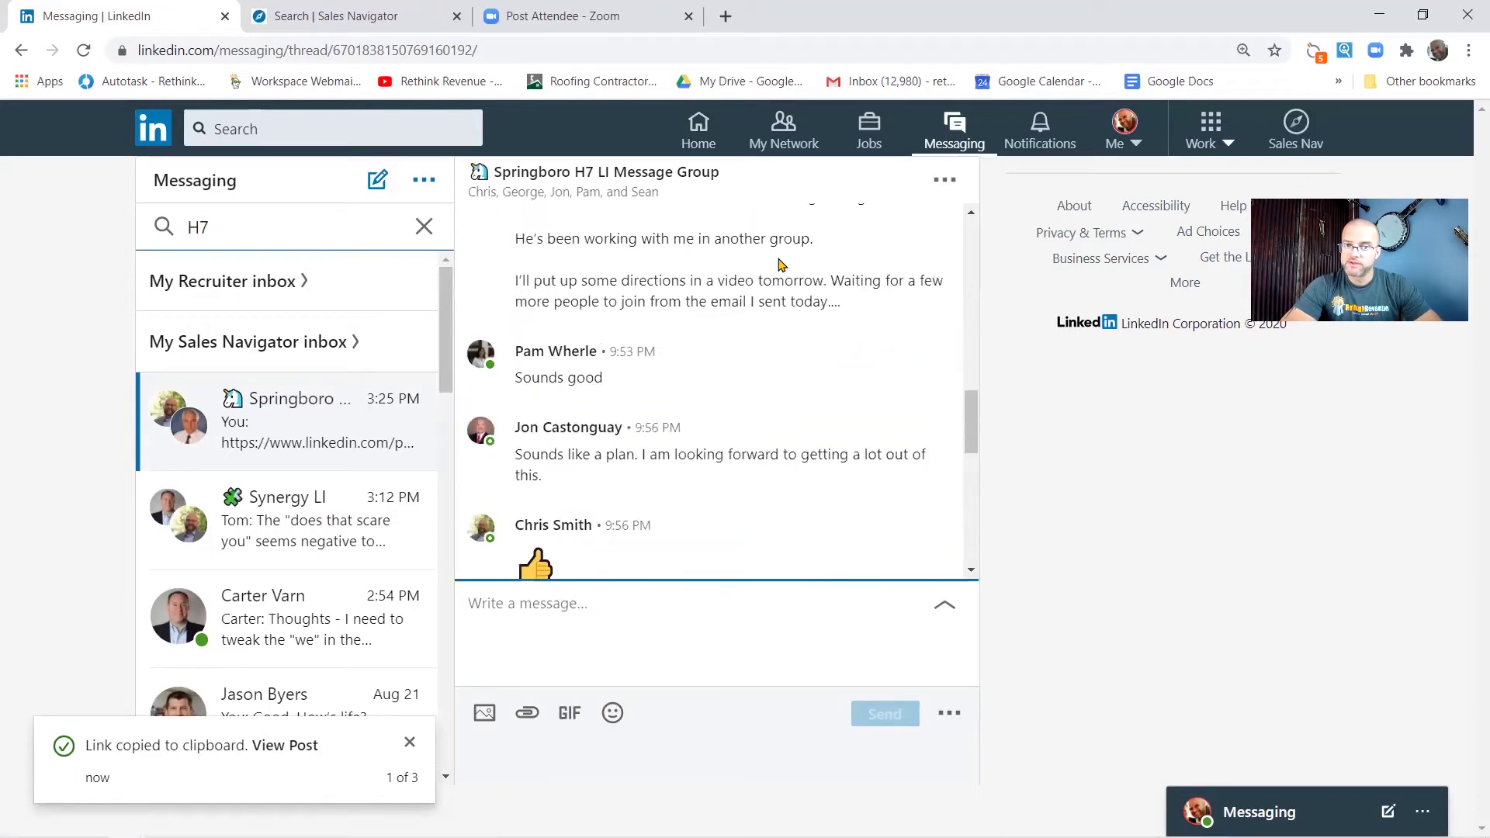
scroll(780, 264, up, 3)
scroll(776, 257, down, 3)
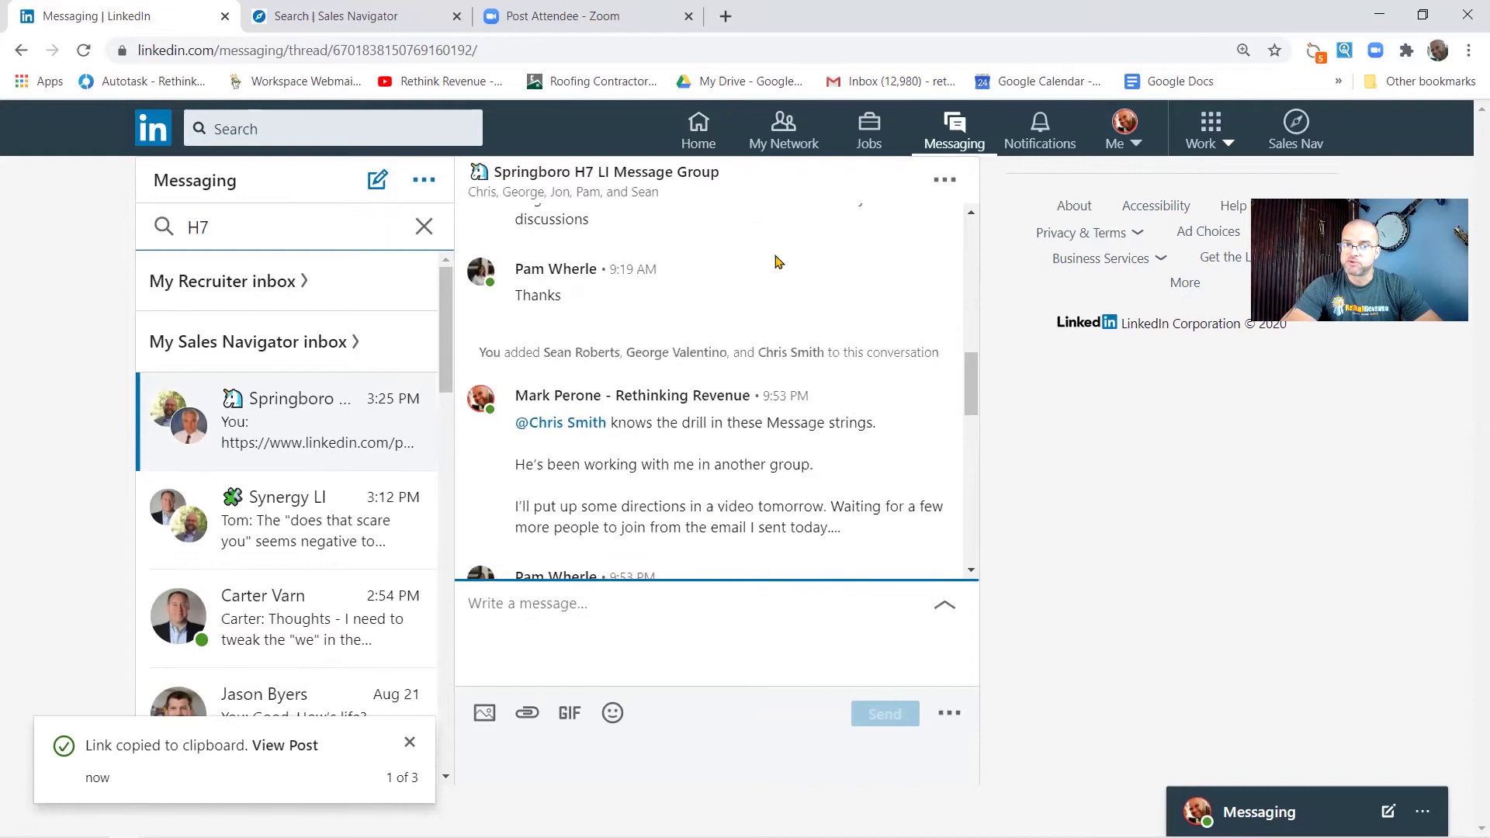
scroll(779, 399, down, 10)
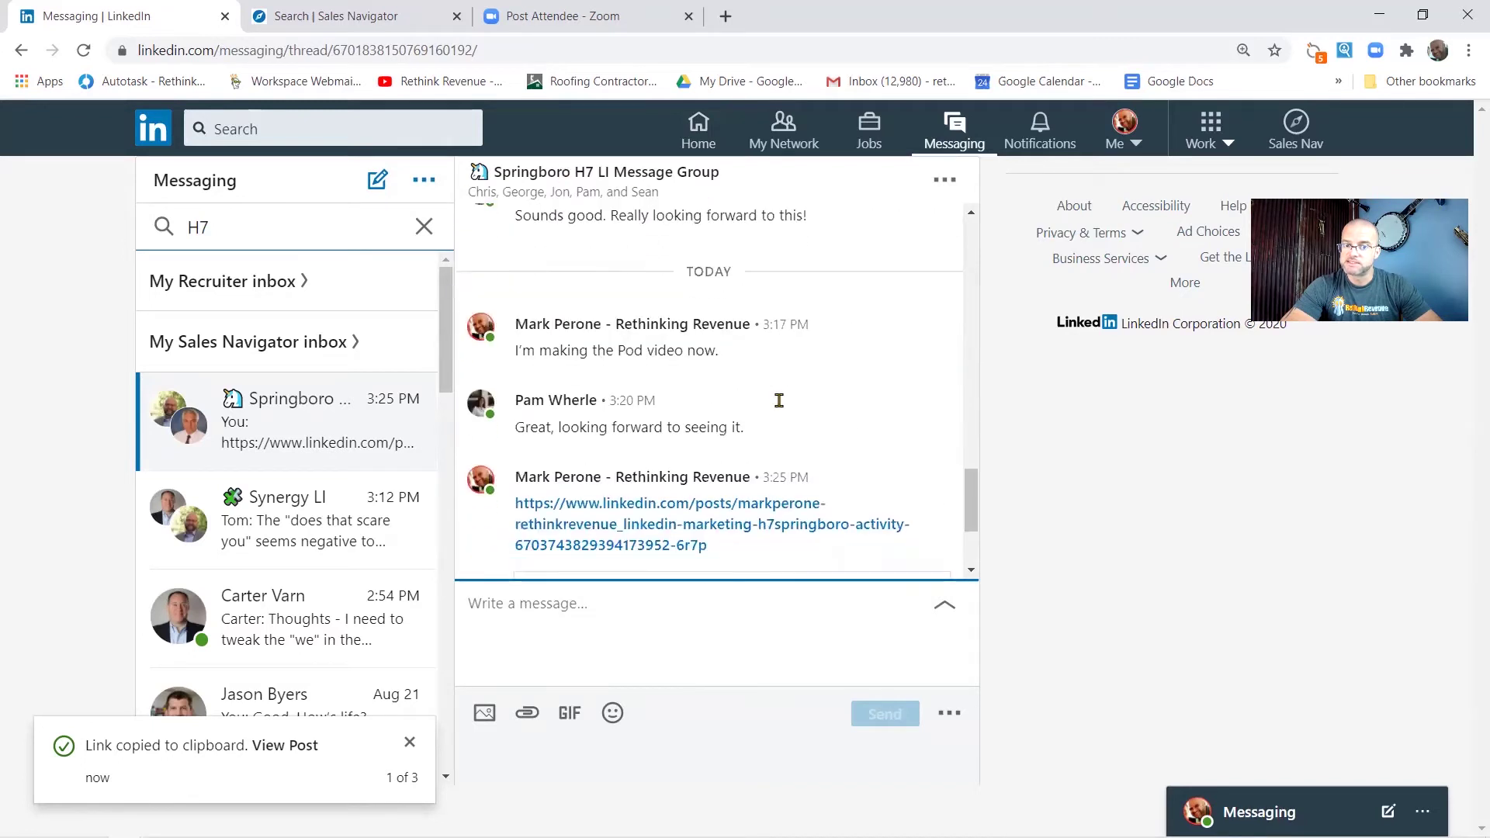
scroll(778, 401, down, 2)
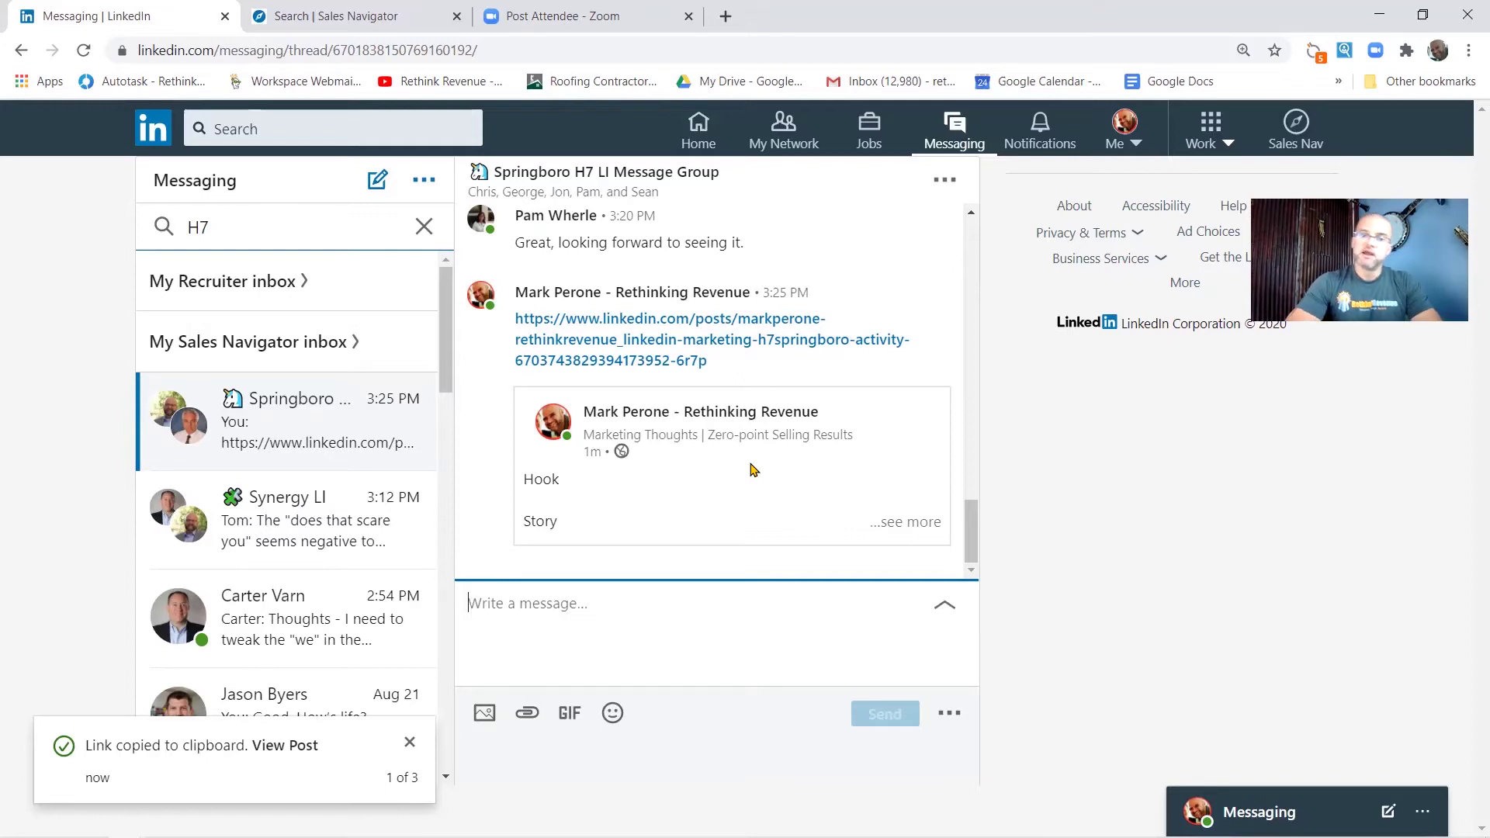
- Open the shared post, like it, and comment 'Great Post to teach people how to promote on LinkedIn.'
click(666, 350)
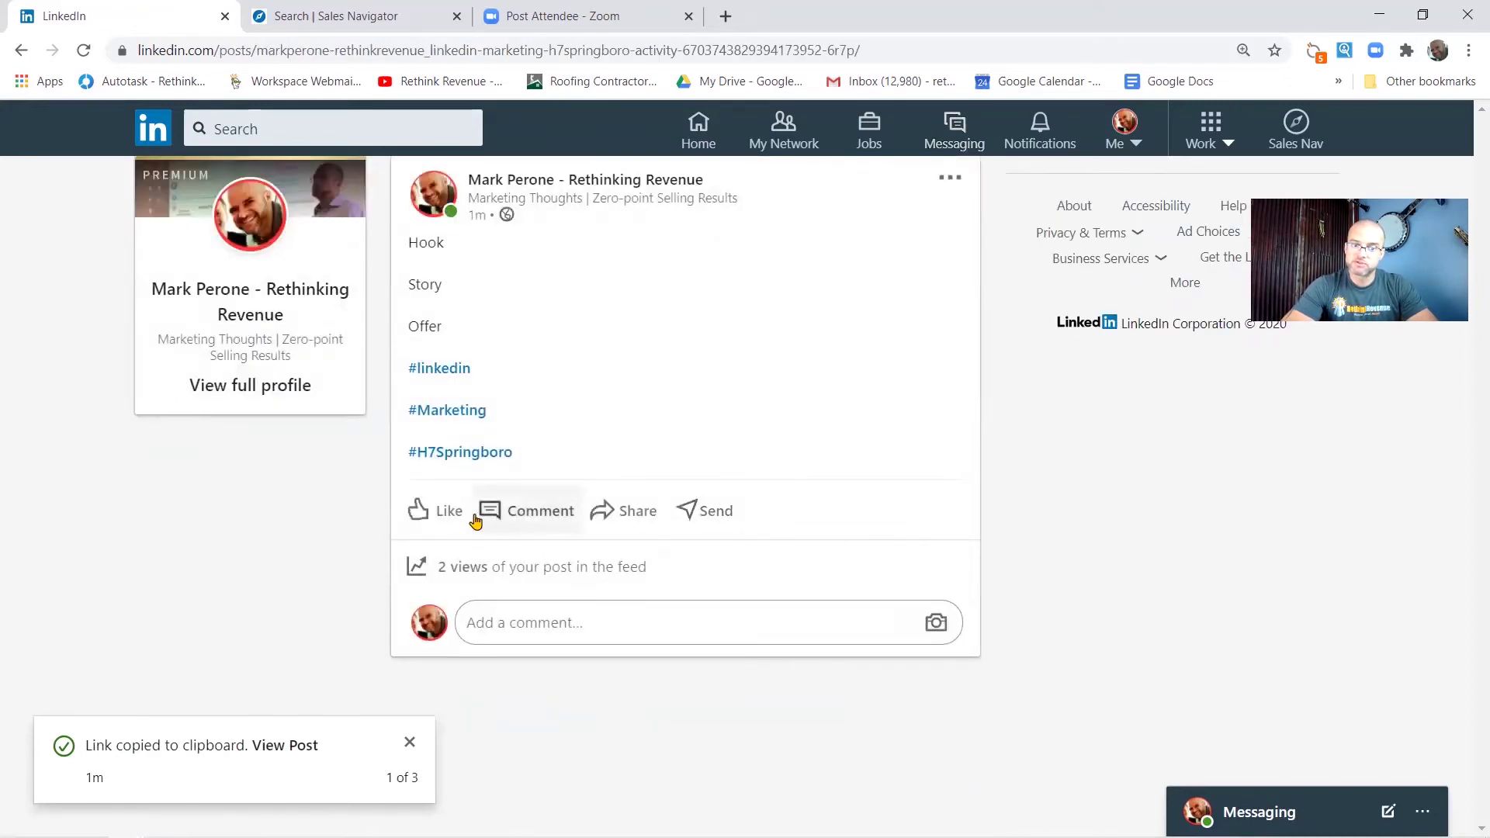
click(439, 519)
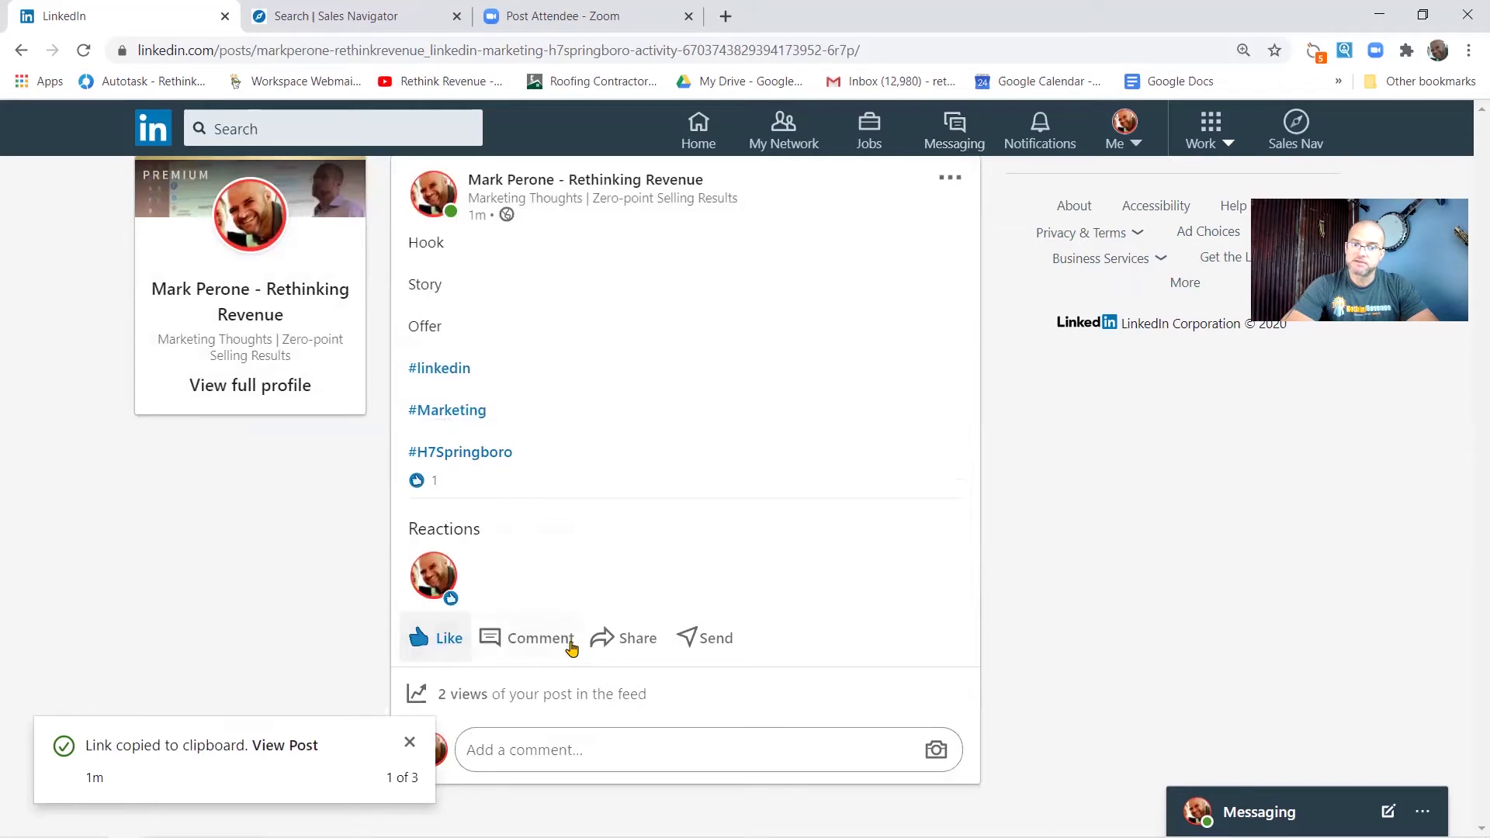
click(588, 747)
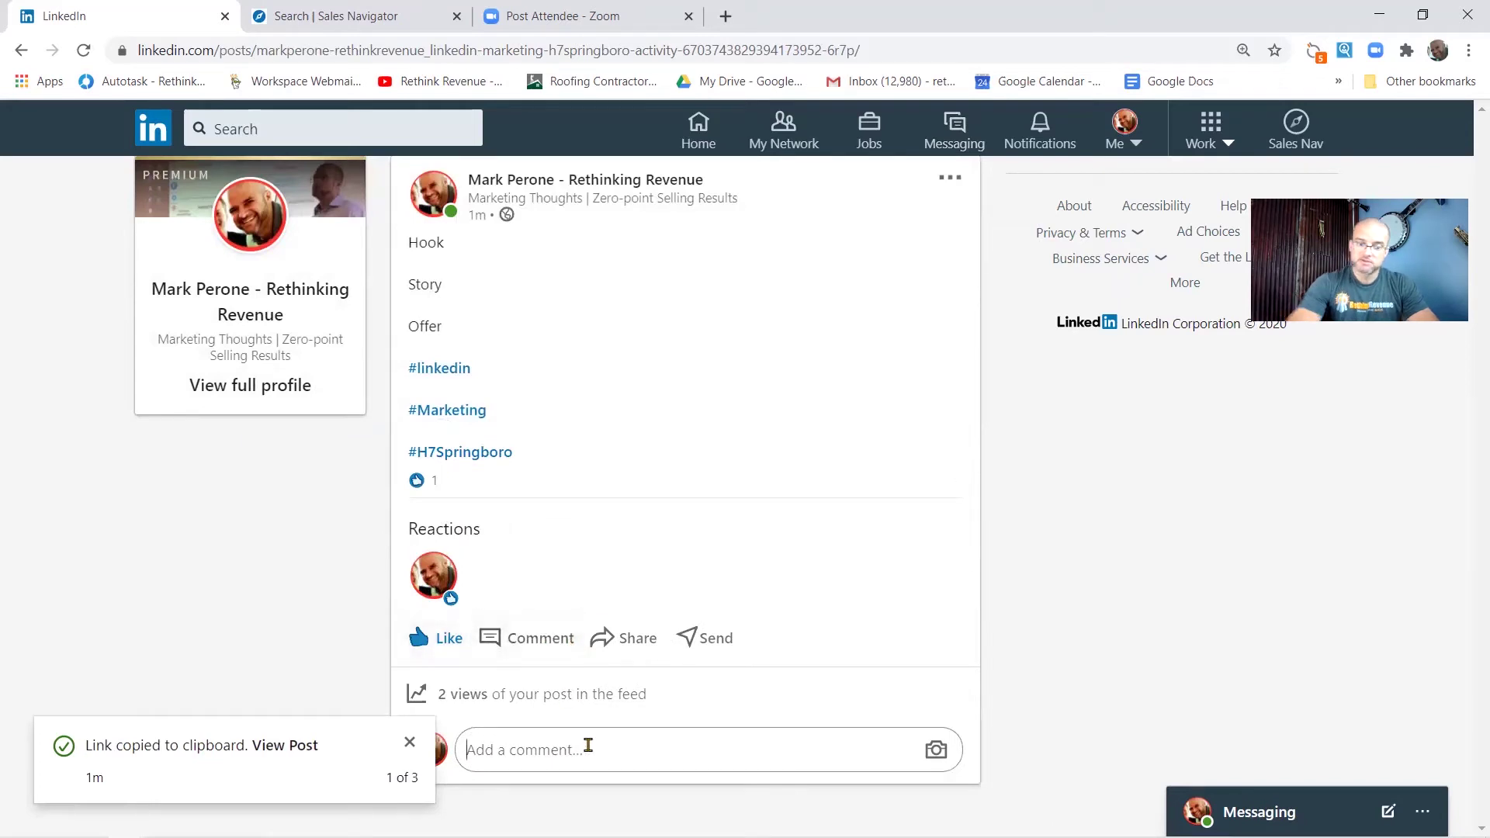
text(Great Post to teach people how to promote on LinkedIn.)
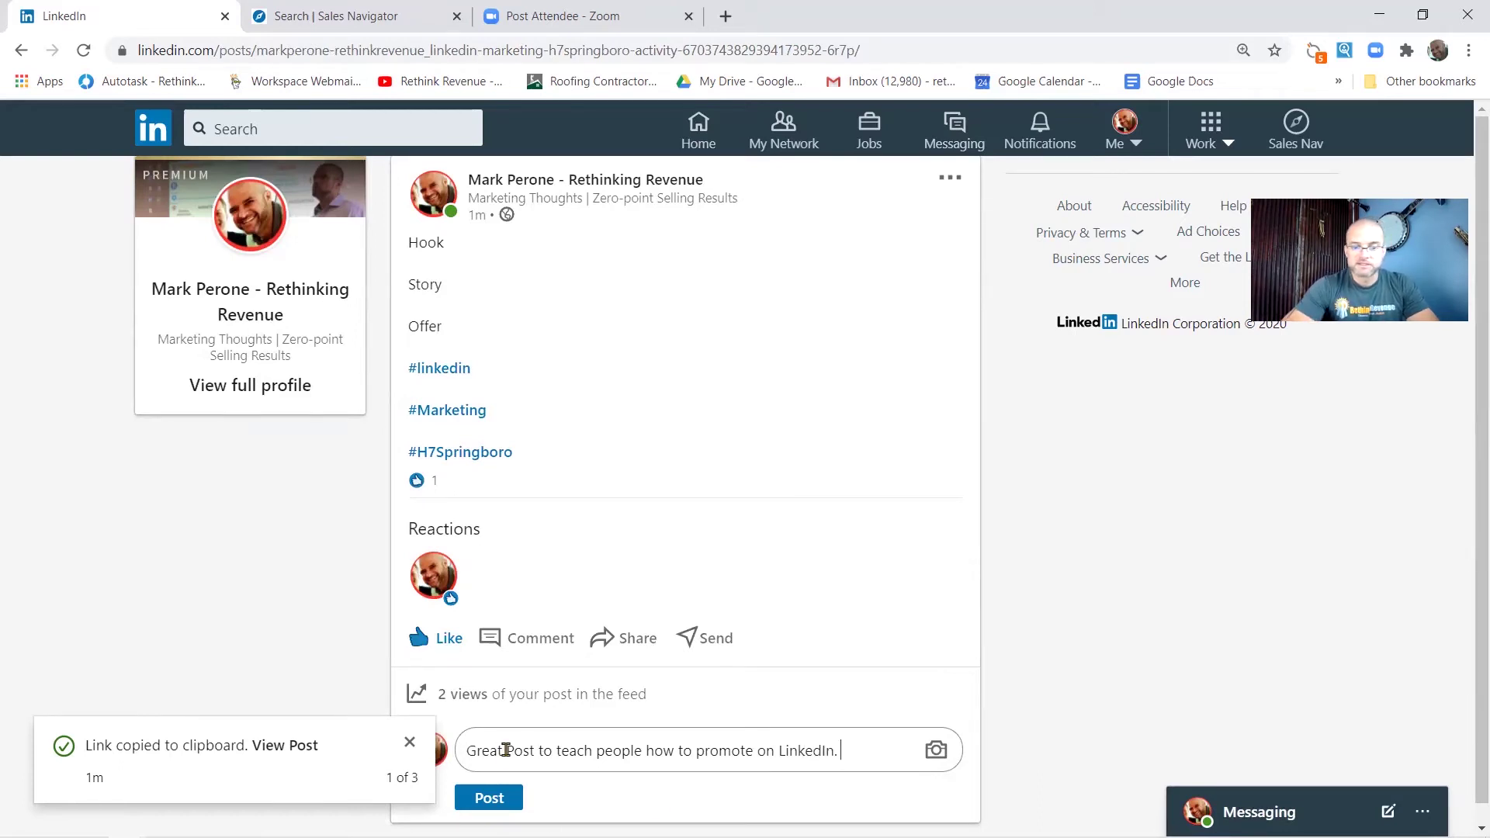
click(489, 798)
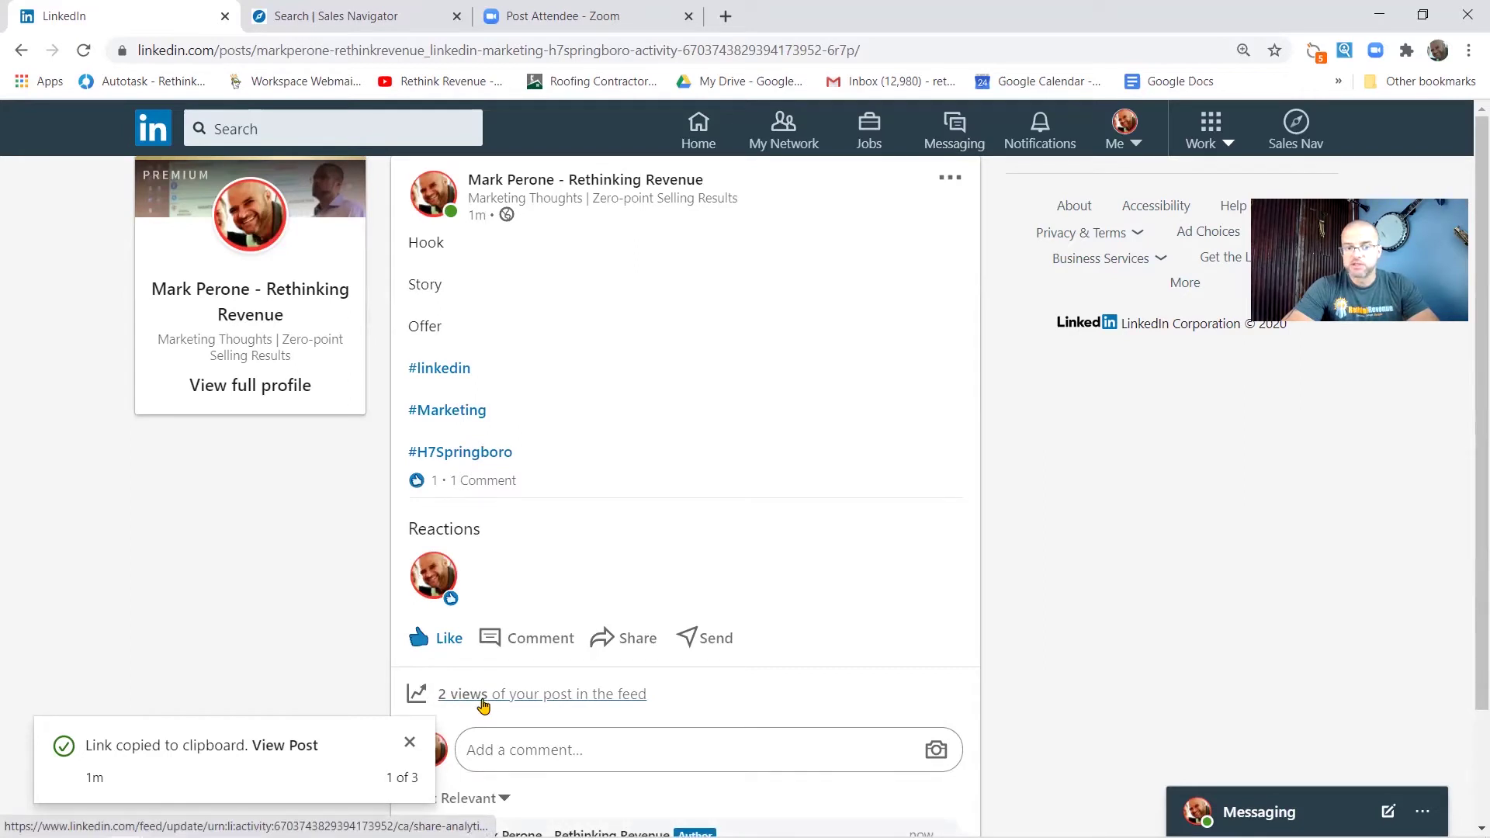
- Check the post's 3-view analytics, then dismiss both link-copied notifications
click(483, 704)
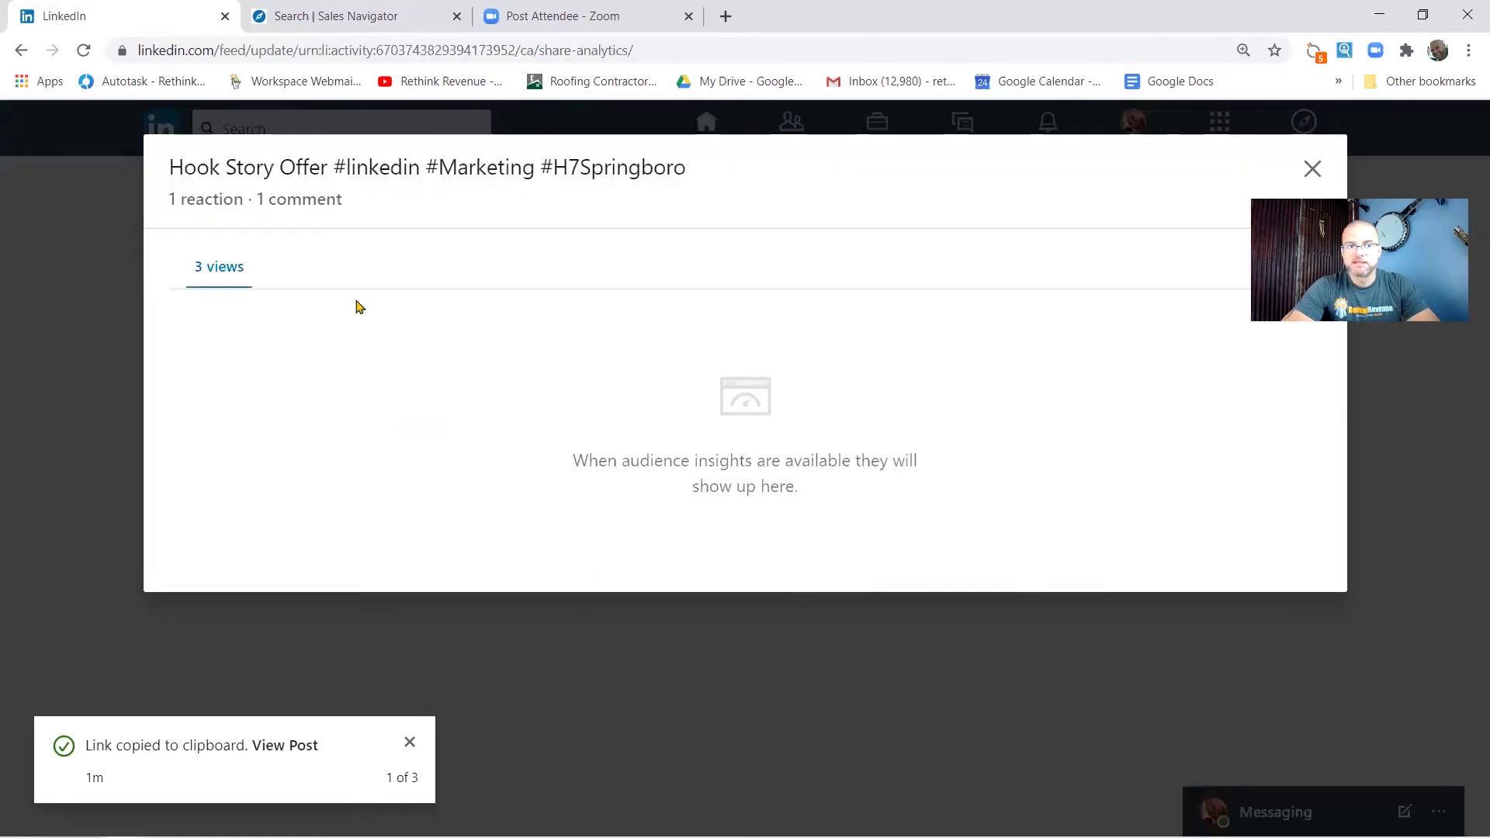
click(22, 53)
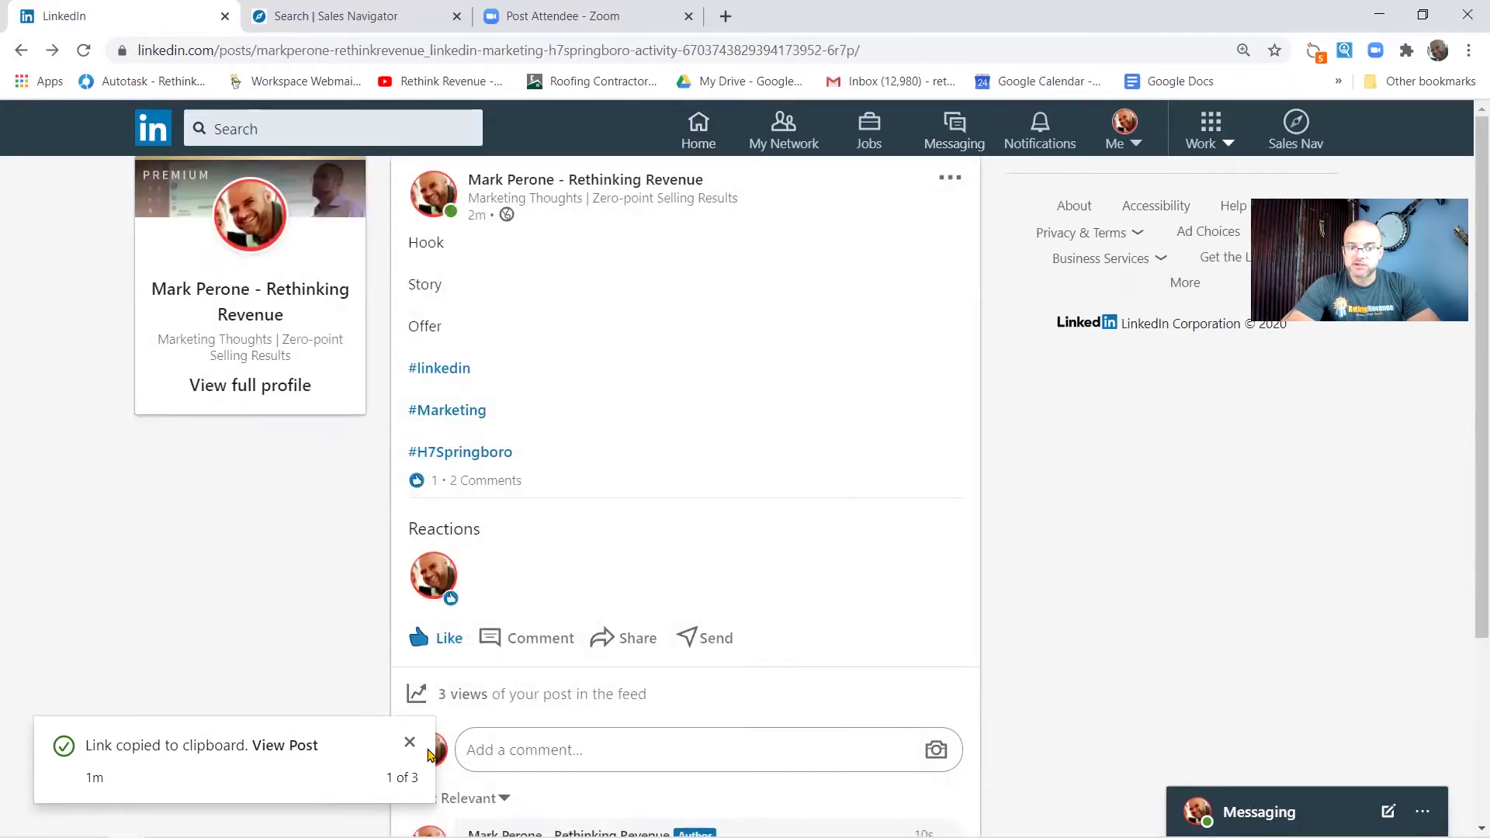
click(410, 742)
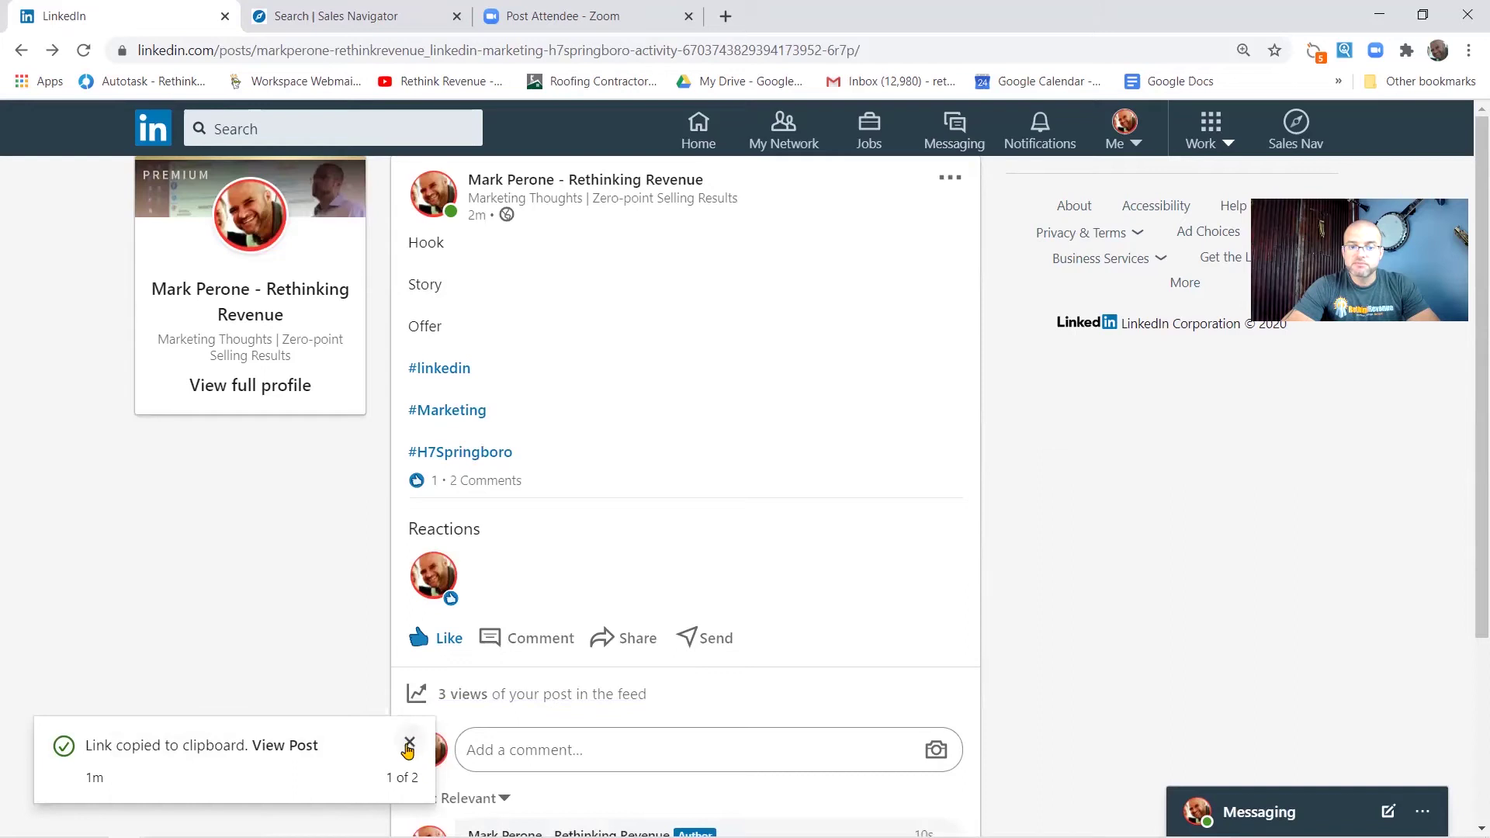
click(408, 744)
scroll(686, 642, down, 3)
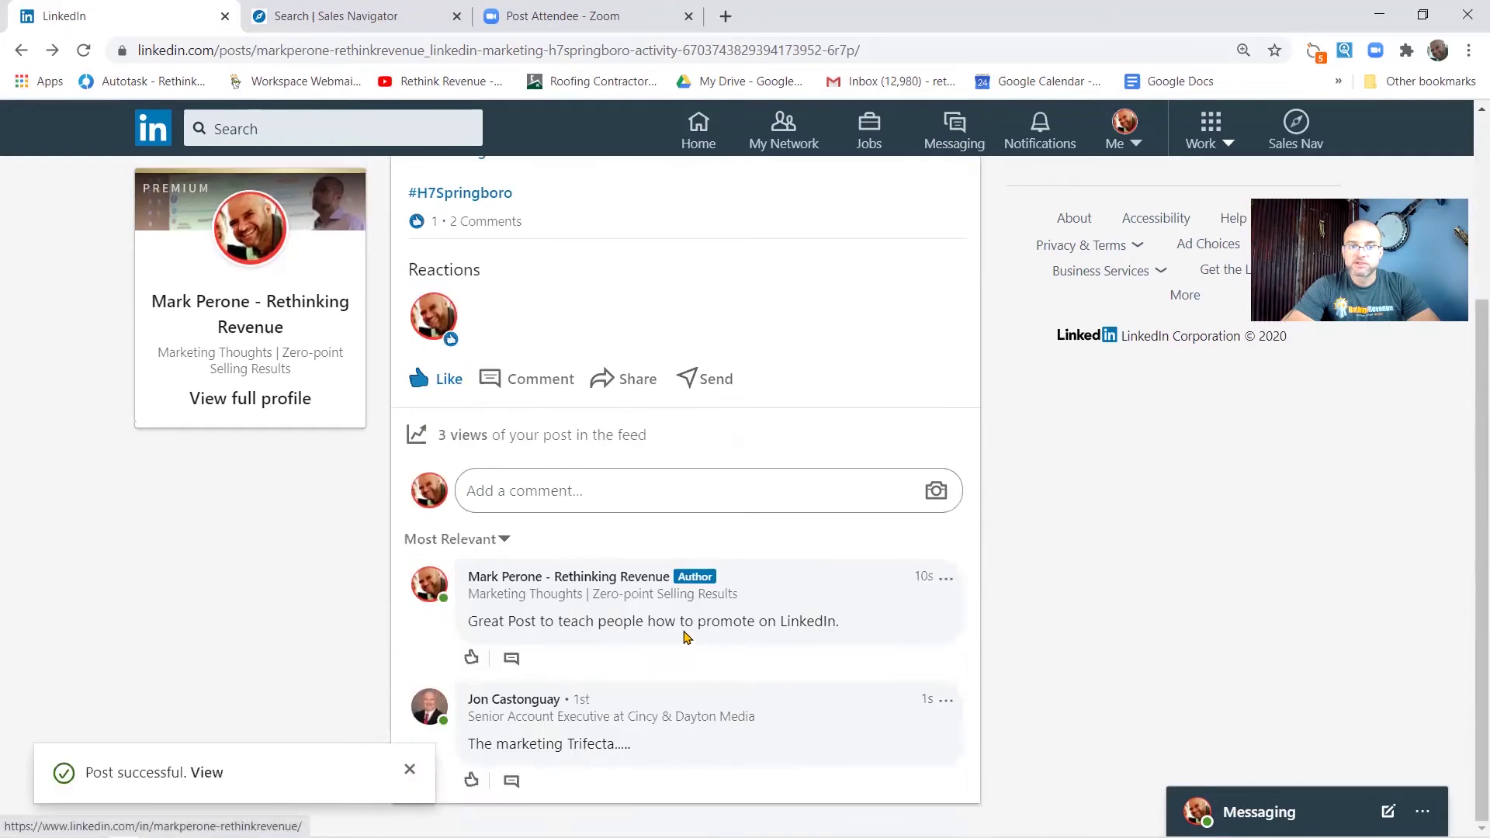
scroll(685, 637, up, 3)
scroll(685, 637, down, 3)
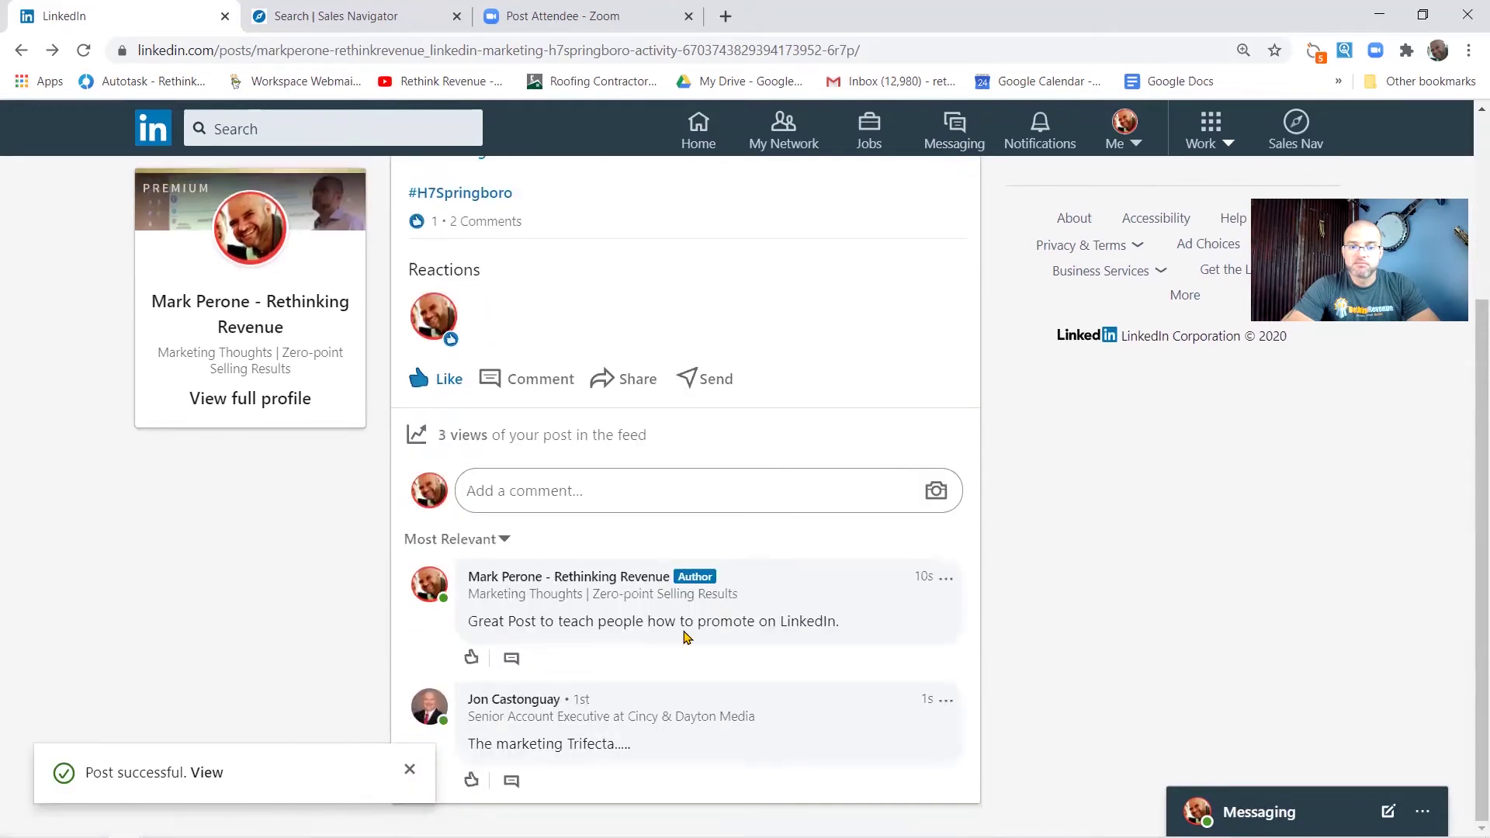
scroll(686, 636, up, 3)
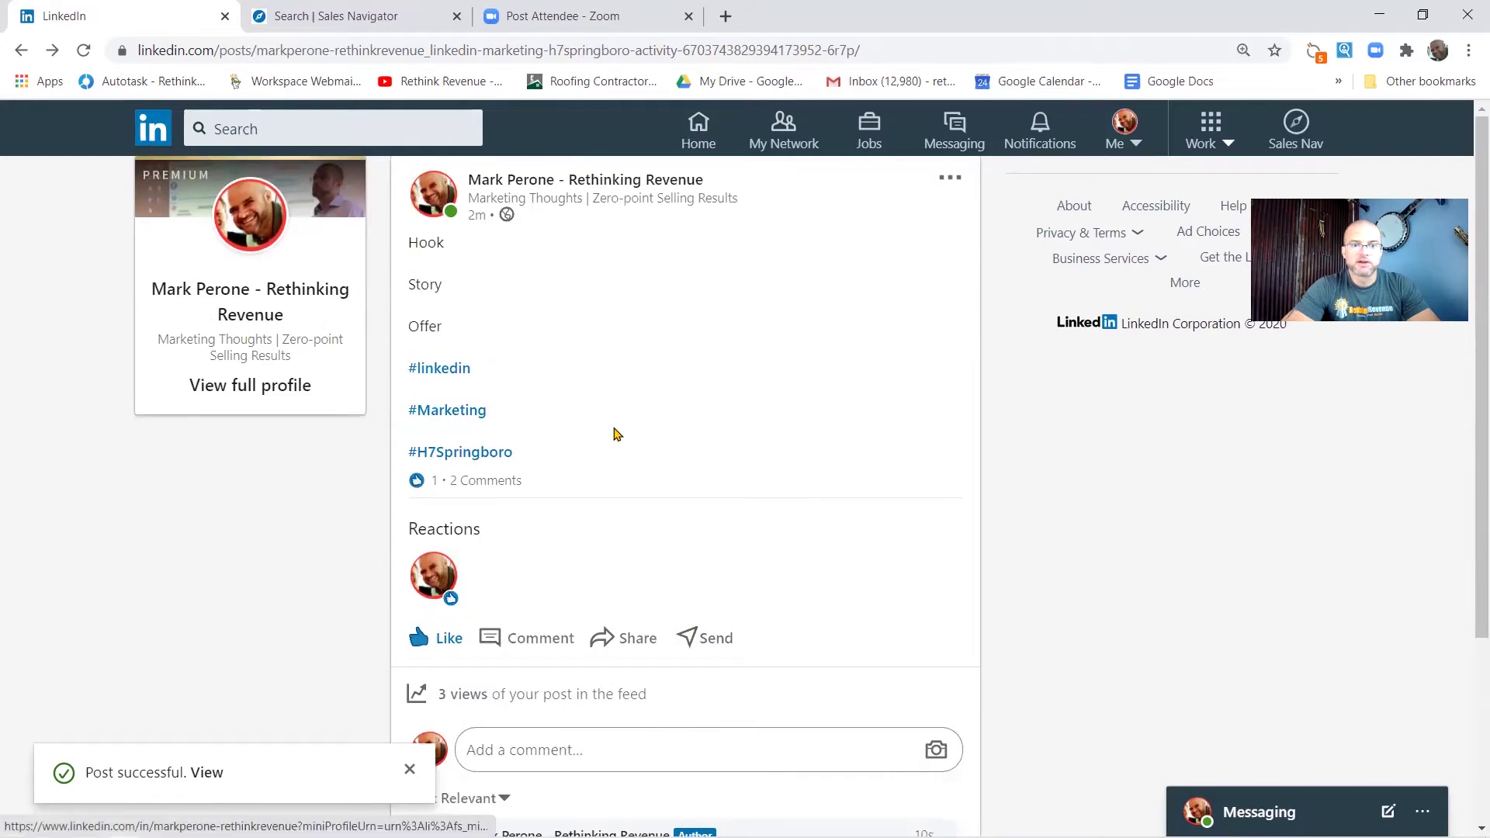
- Go to your profile's full activity and filter it to show only your posts
click(150, 135)
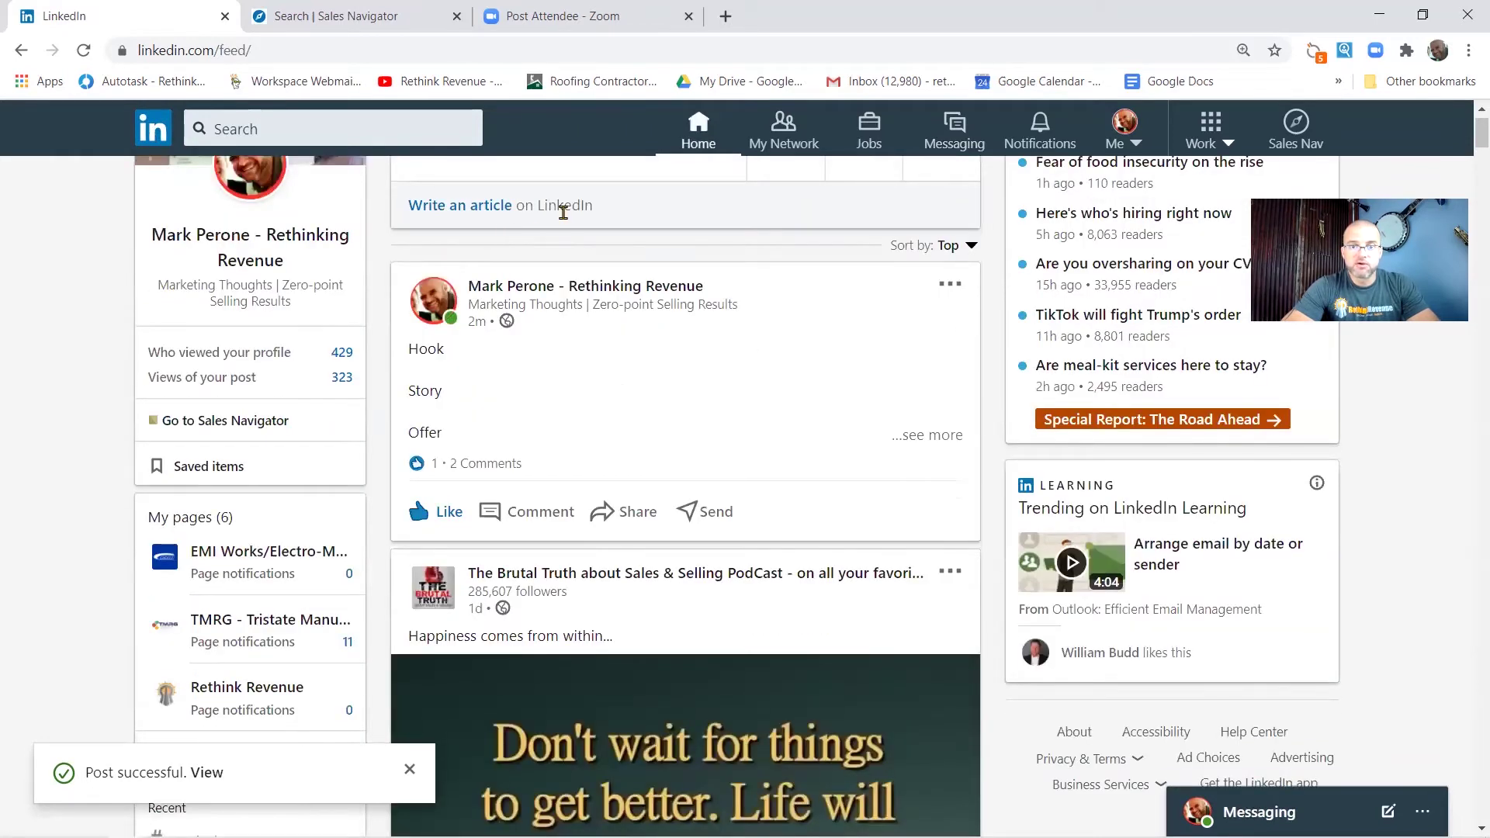
click(271, 183)
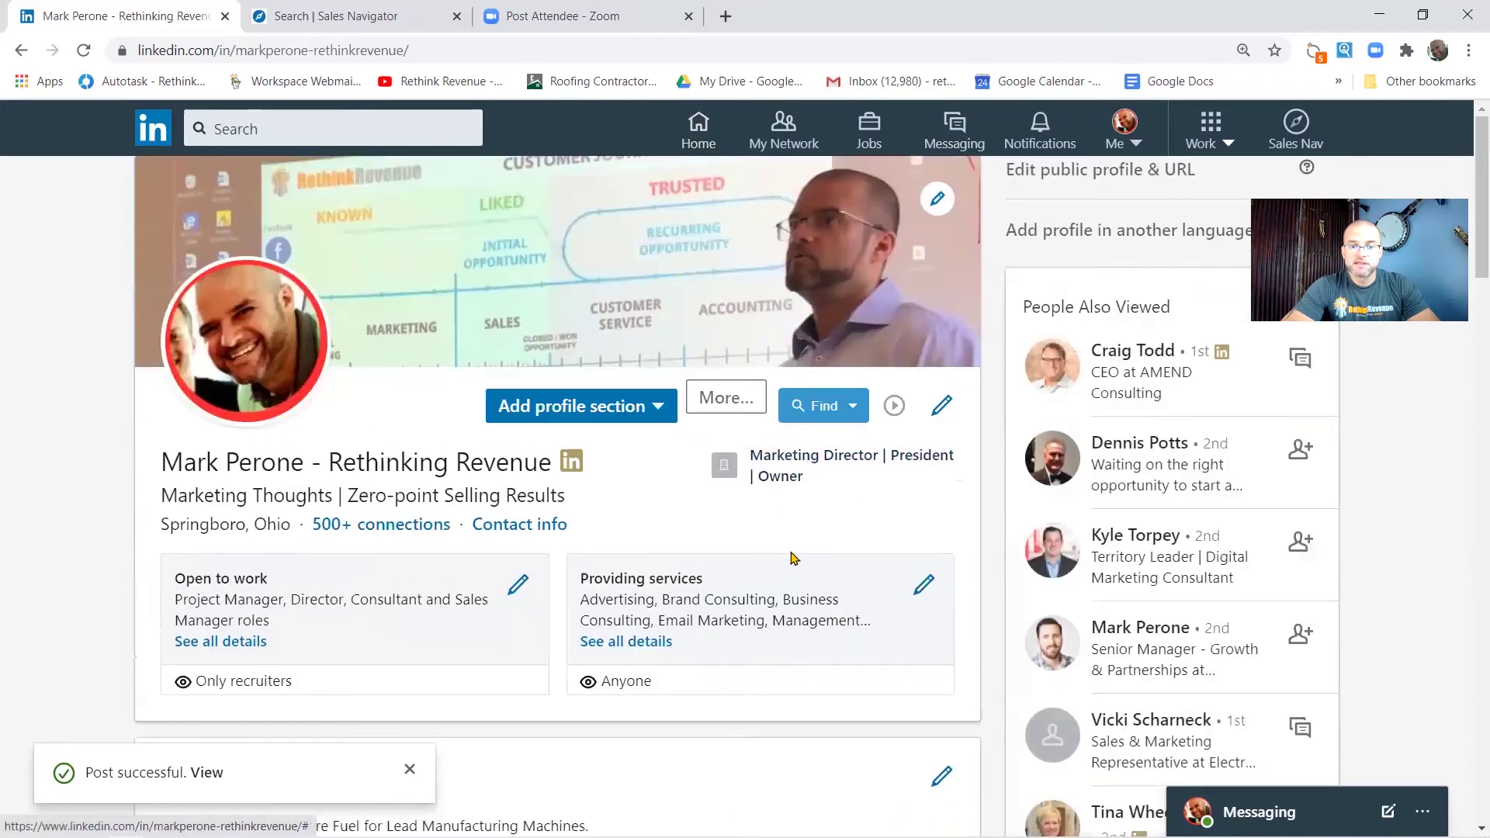
scroll(790, 552, down, 5)
scroll(790, 552, down, 1)
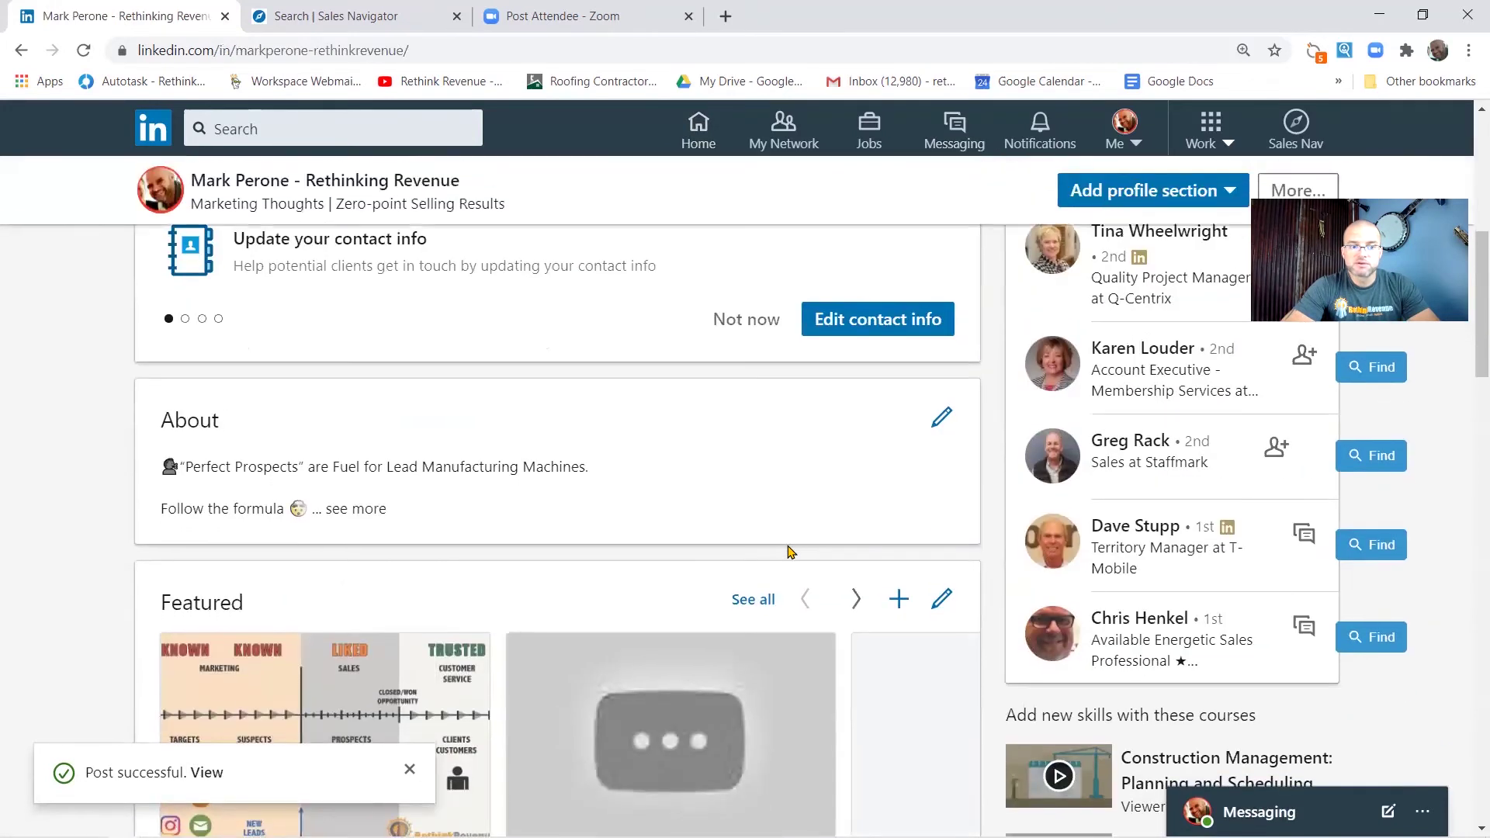
scroll(791, 552, down, 6)
scroll(790, 552, down, 8)
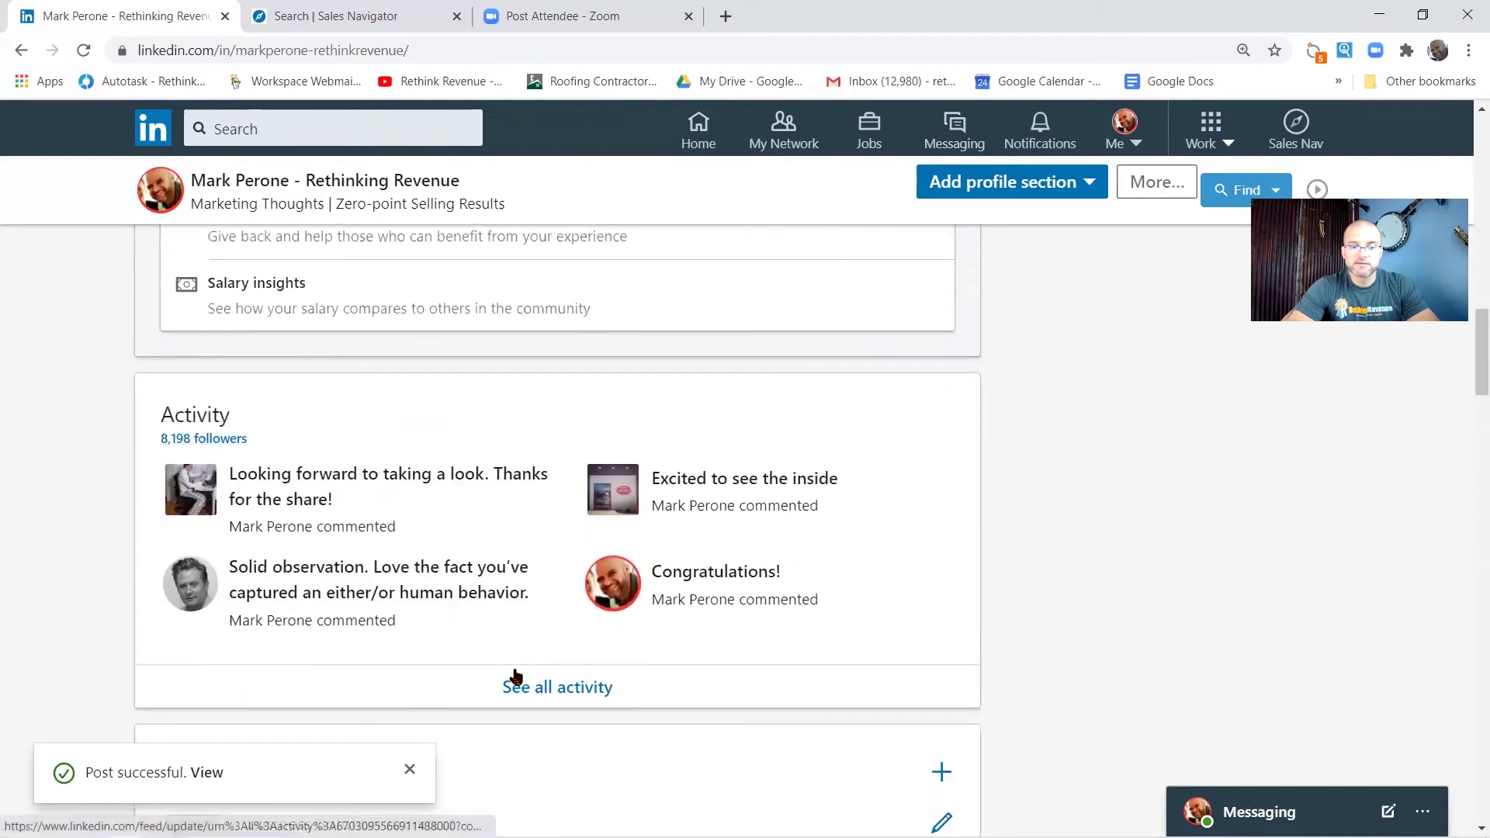
click(535, 691)
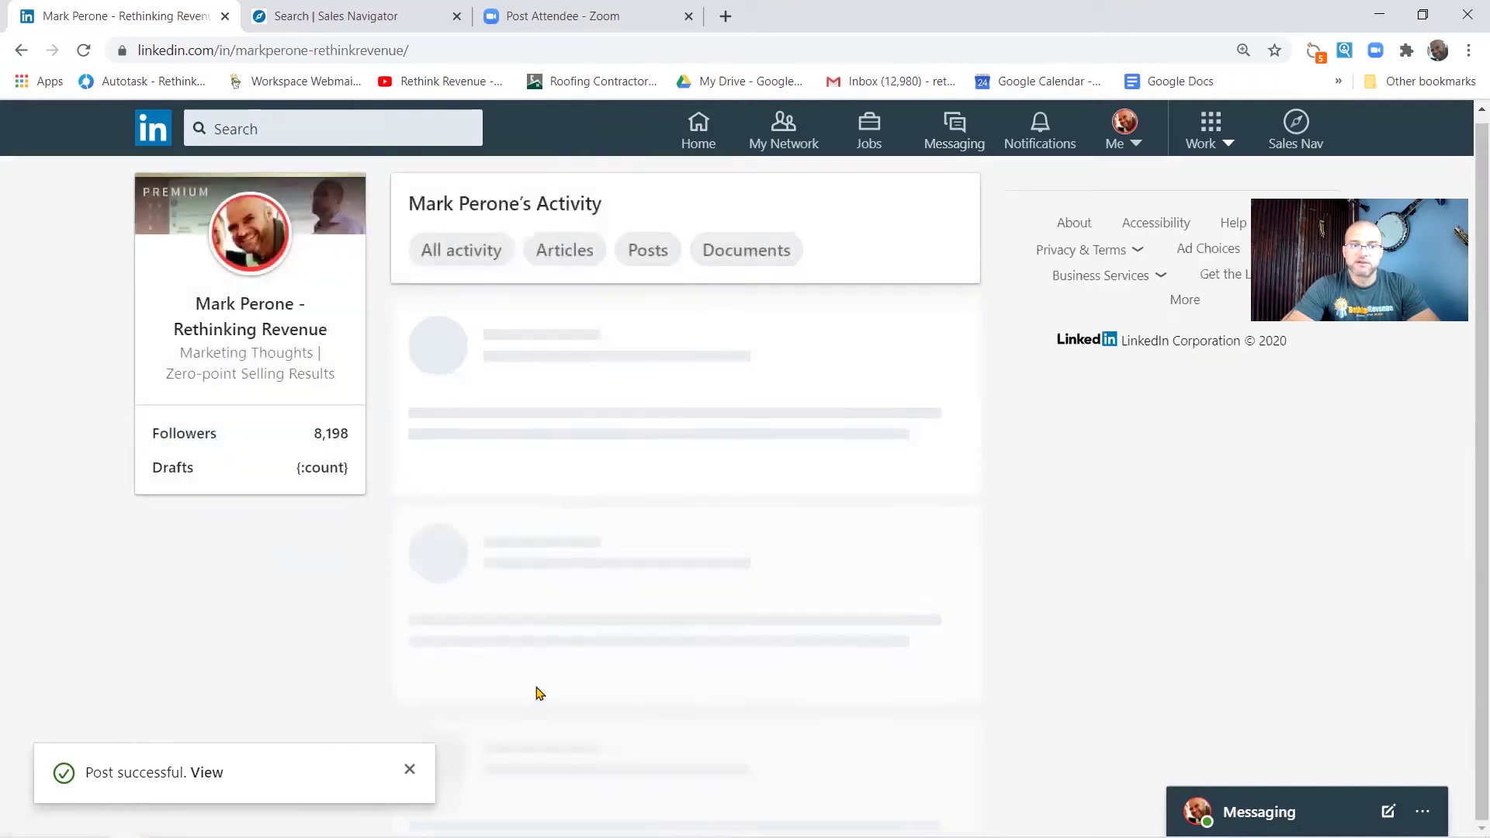
click(643, 260)
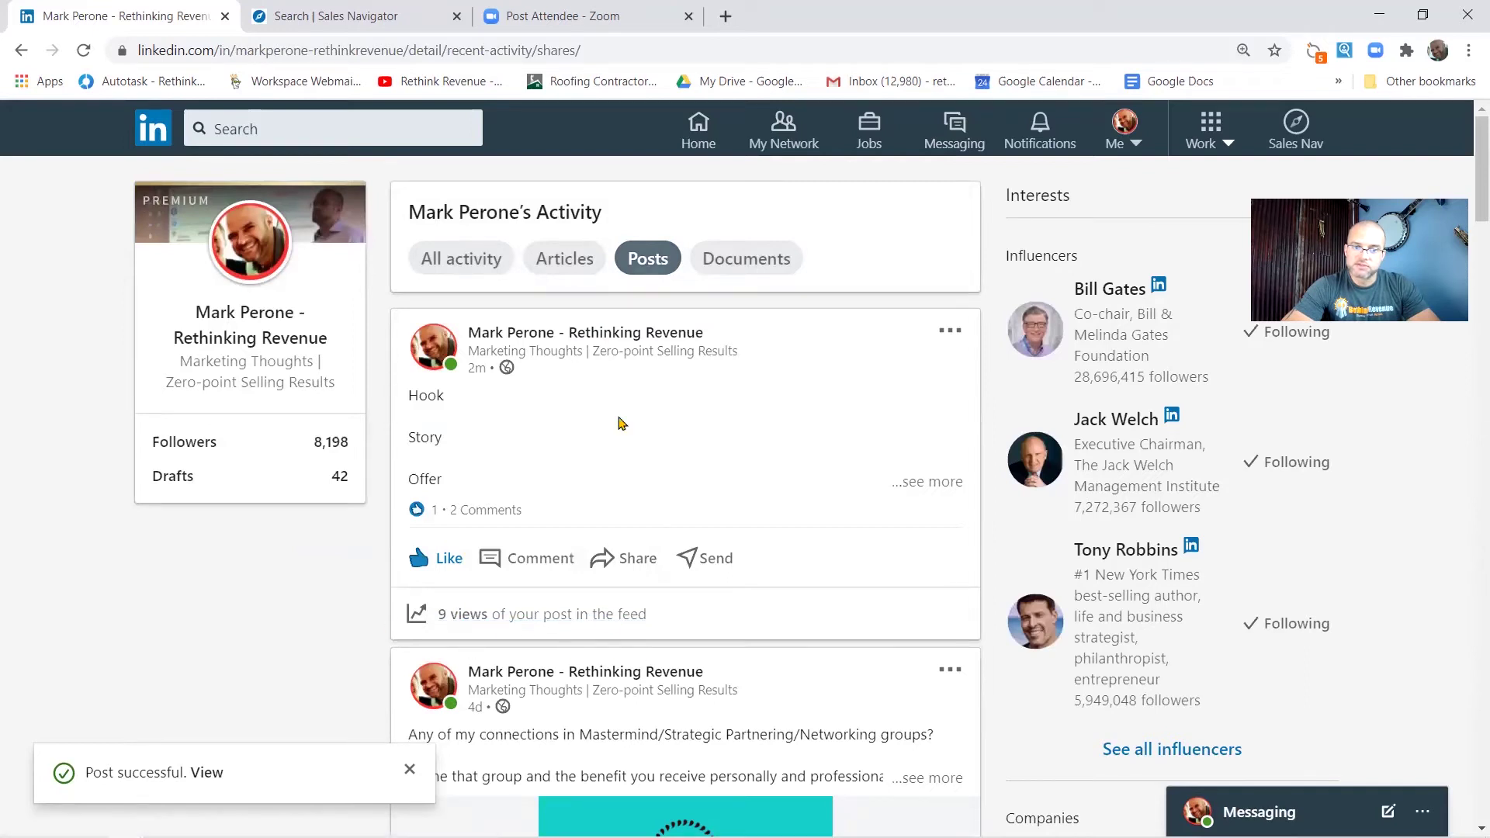
- Scroll through your earlier posts, checking each one's view count
scroll(677, 452, down, 8)
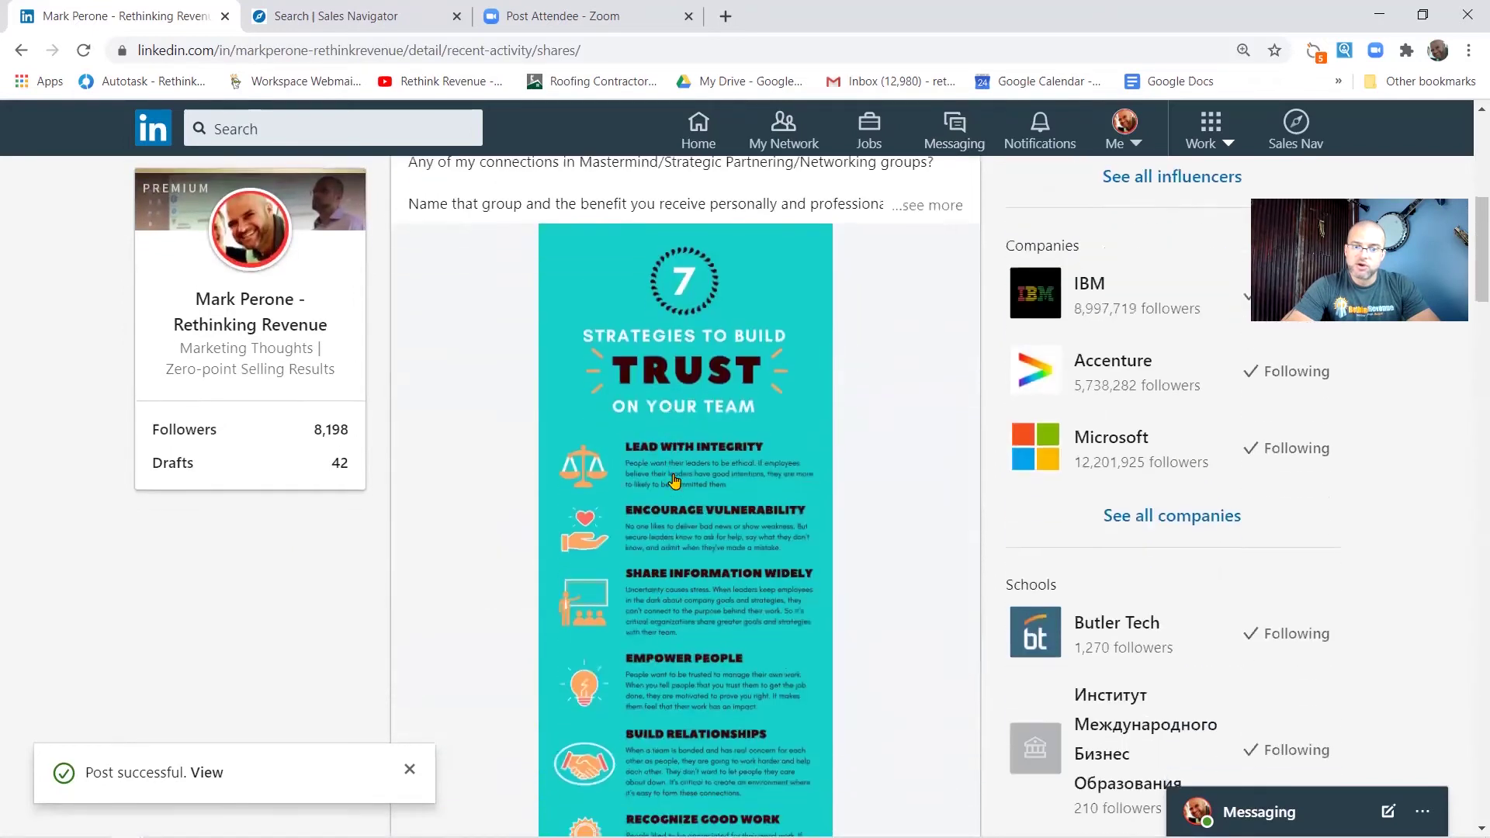
scroll(675, 482, down, 6)
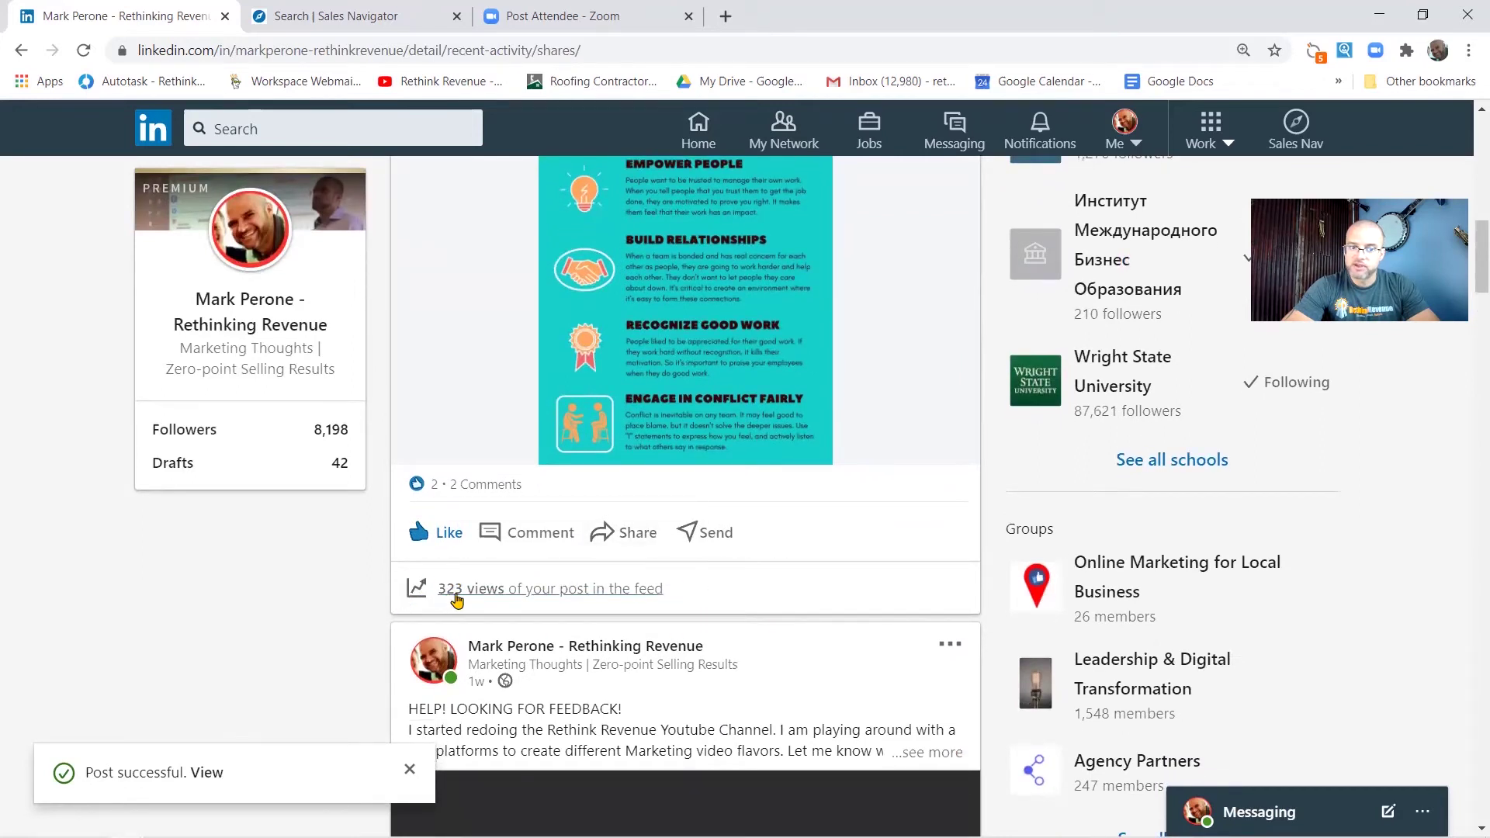
scroll(698, 627, down, 10)
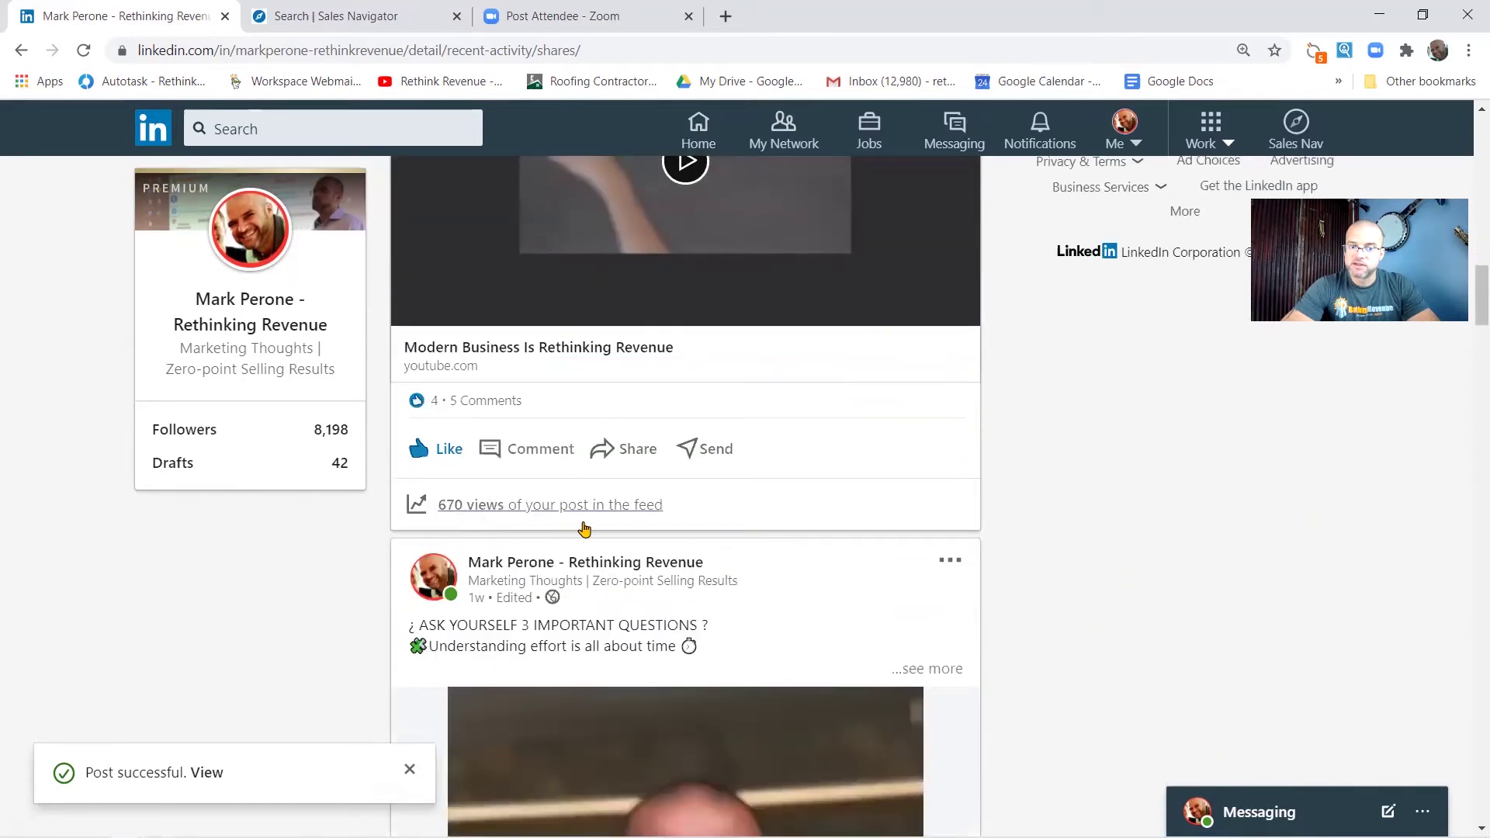
scroll(585, 531, down, 8)
scroll(584, 530, down, 10)
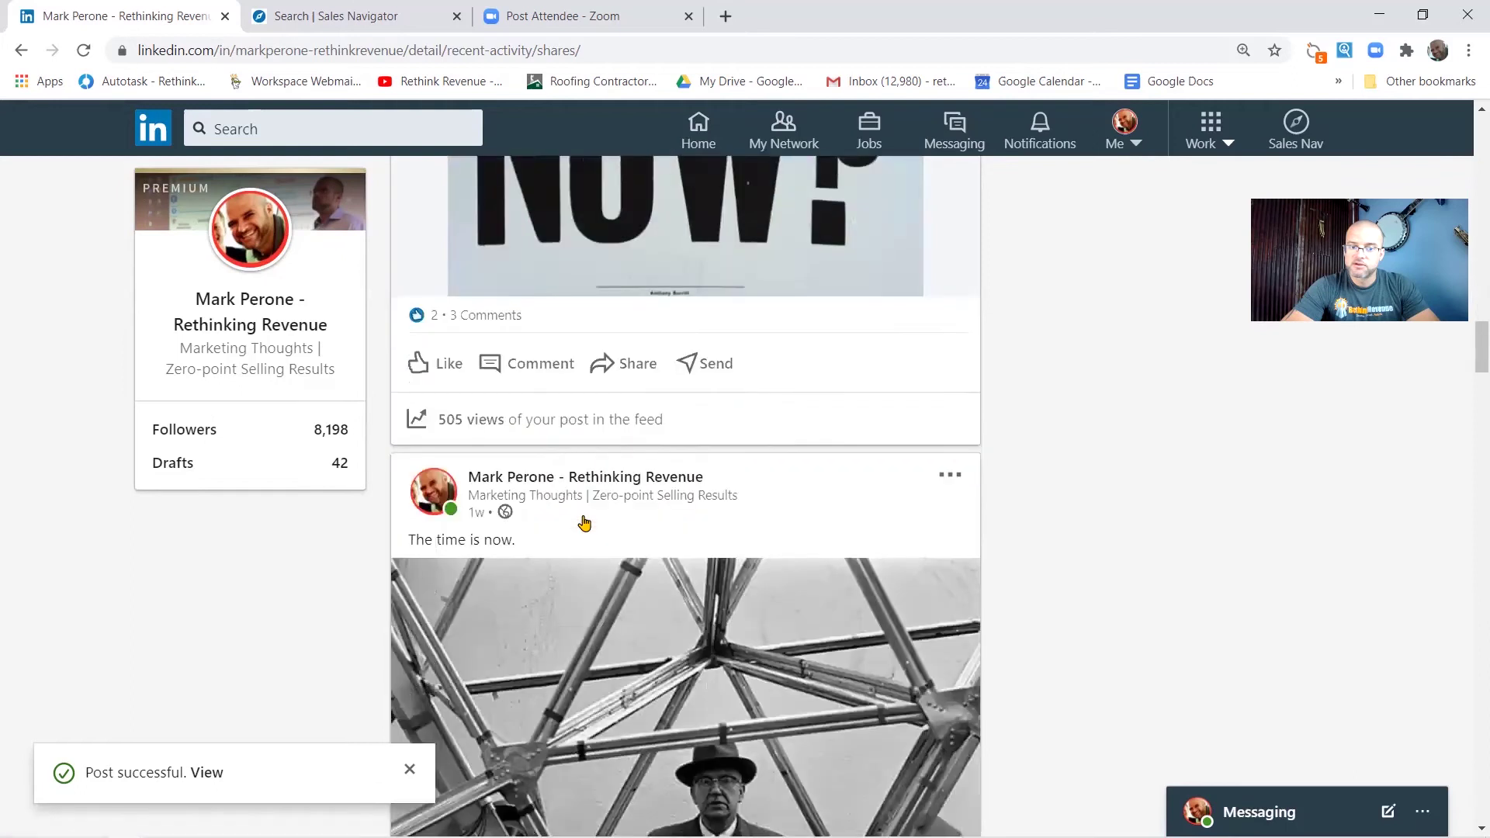
scroll(520, 380, down, 9)
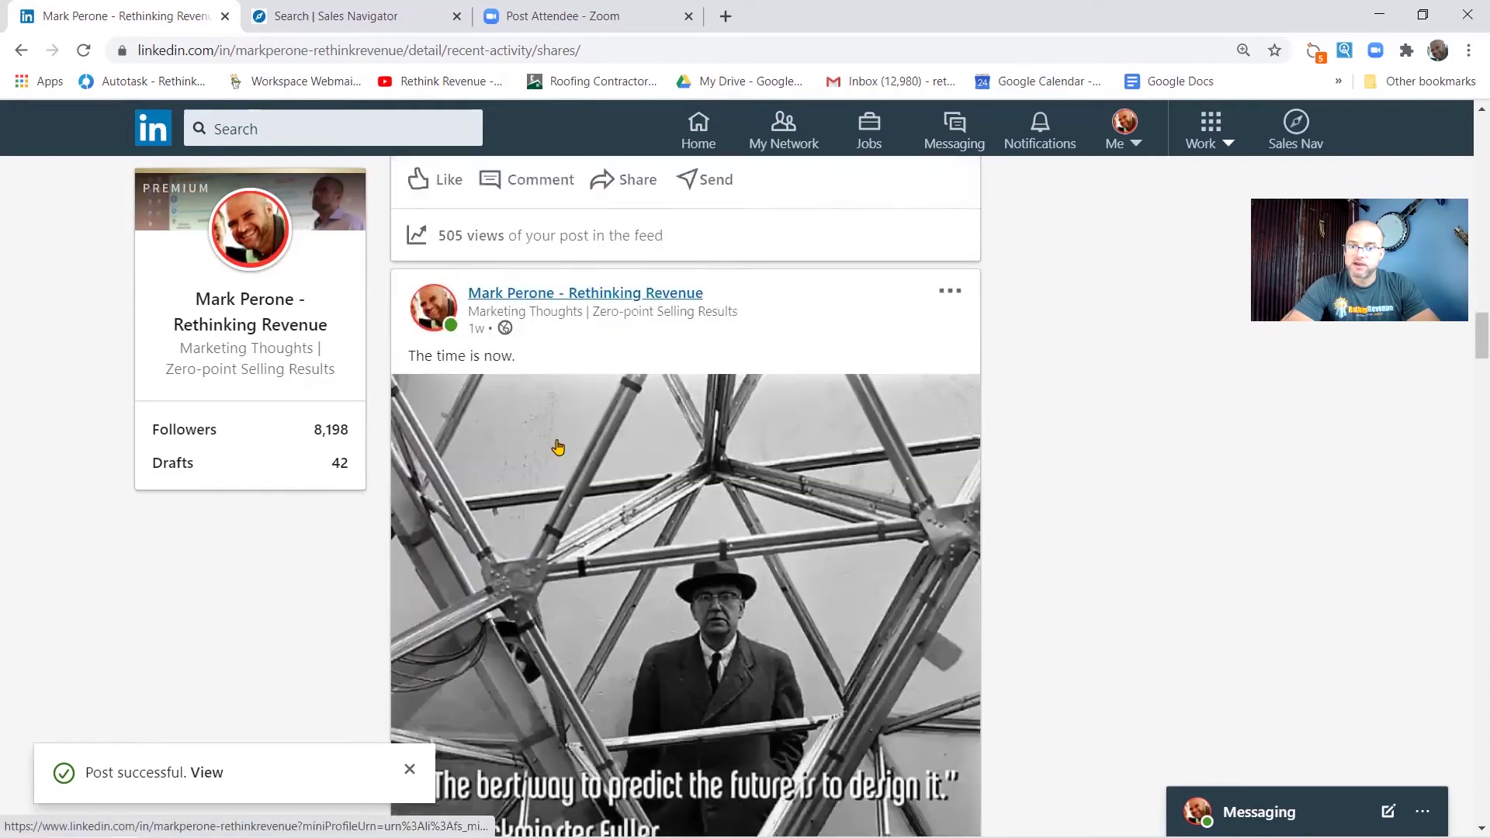
scroll(572, 539, down, 6)
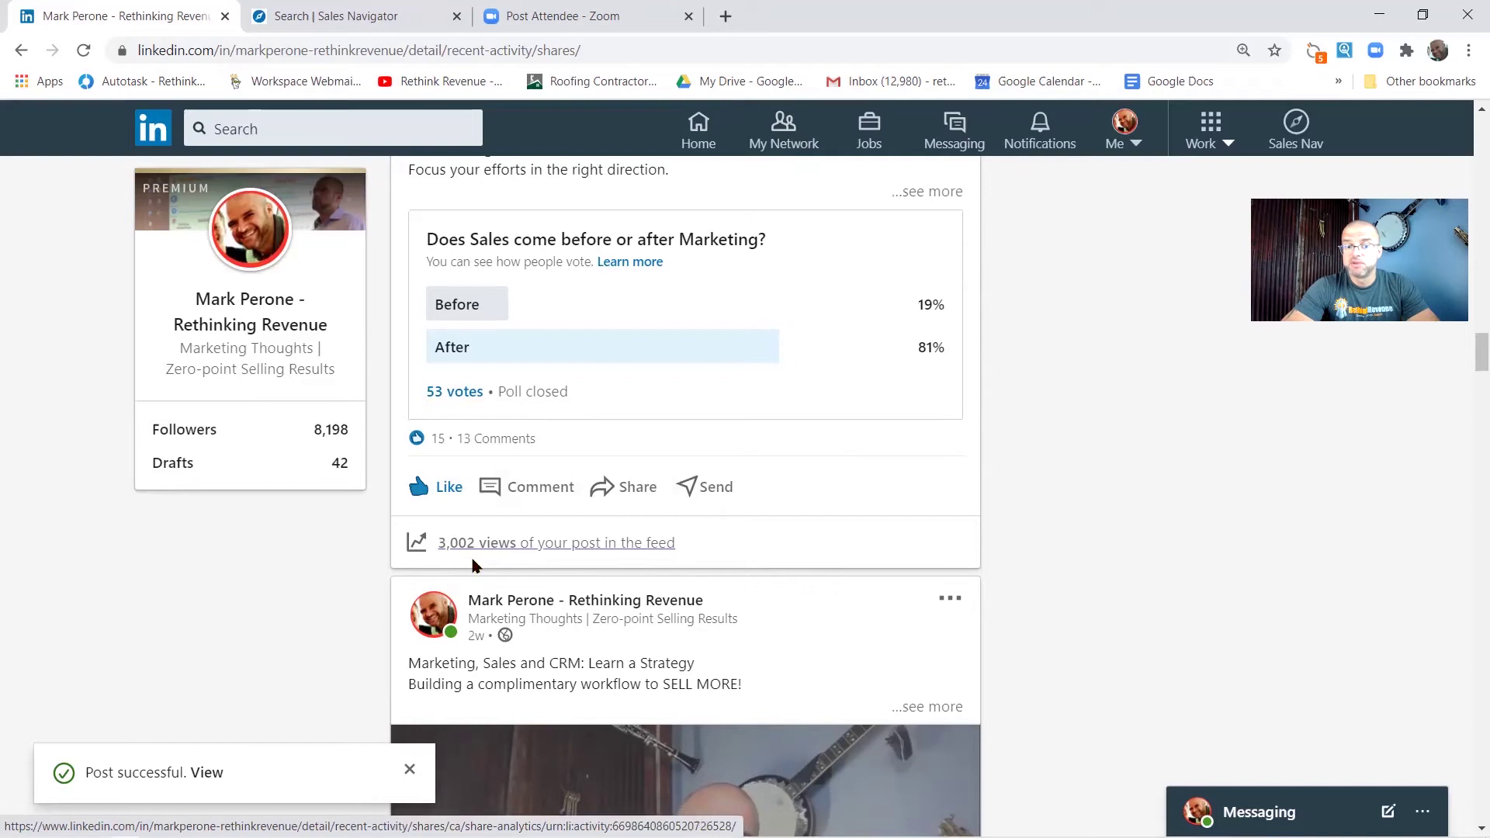
scroll(475, 567, down, 7)
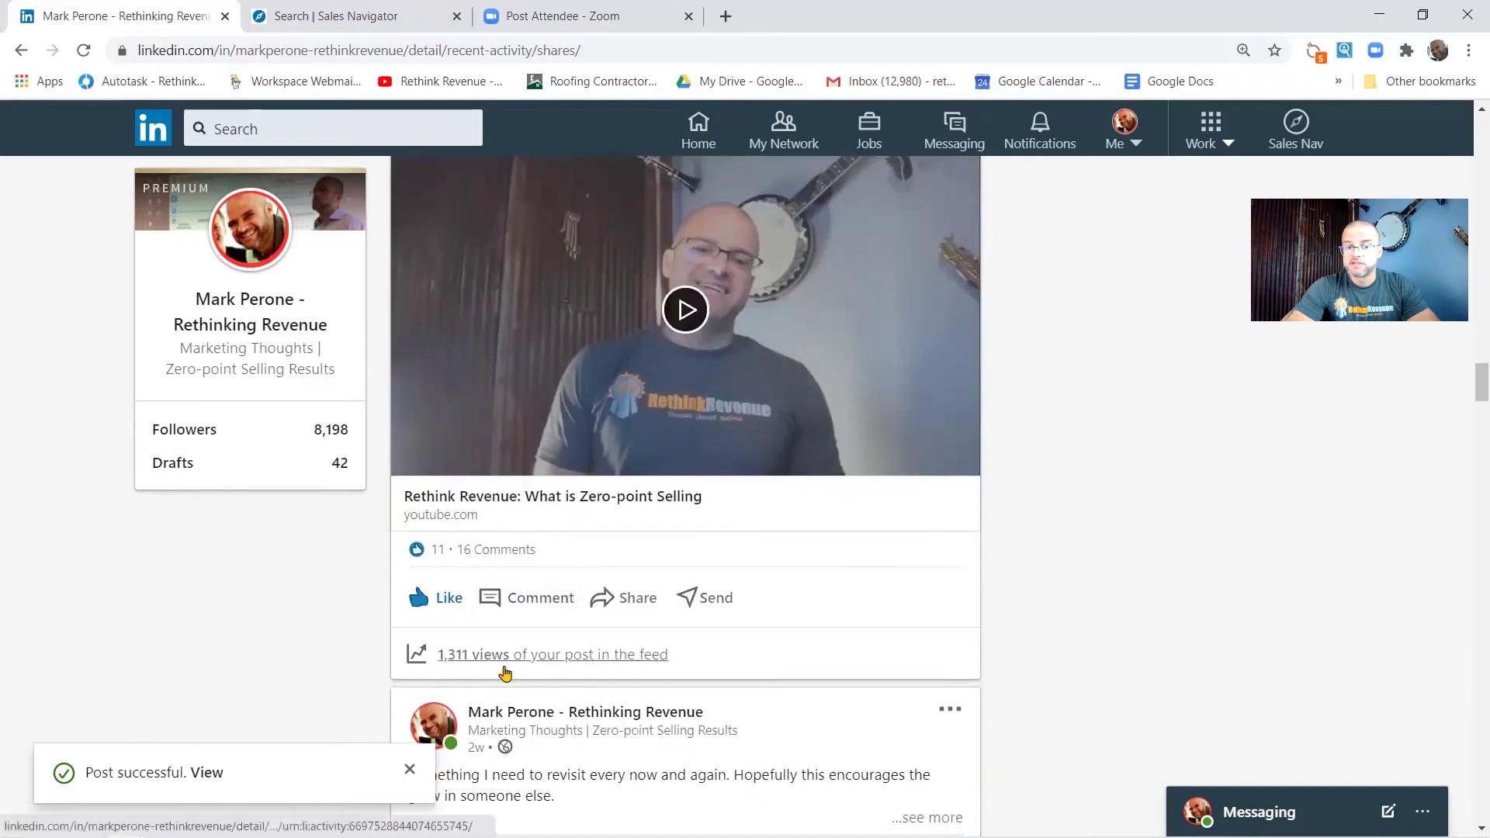
scroll(508, 675, down, 11)
scroll(501, 648, down, 4)
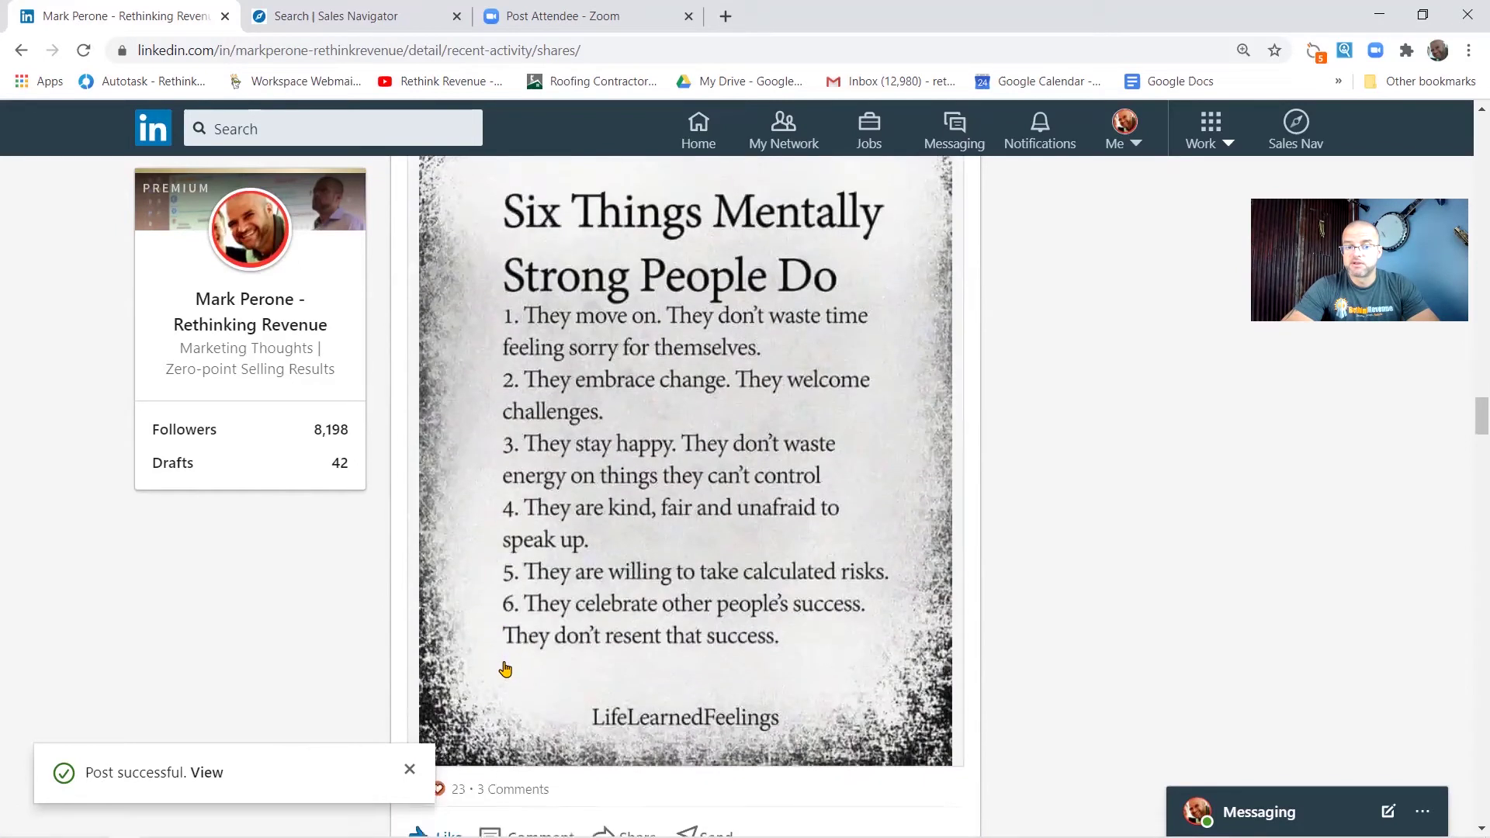
scroll(496, 617, up, 20)
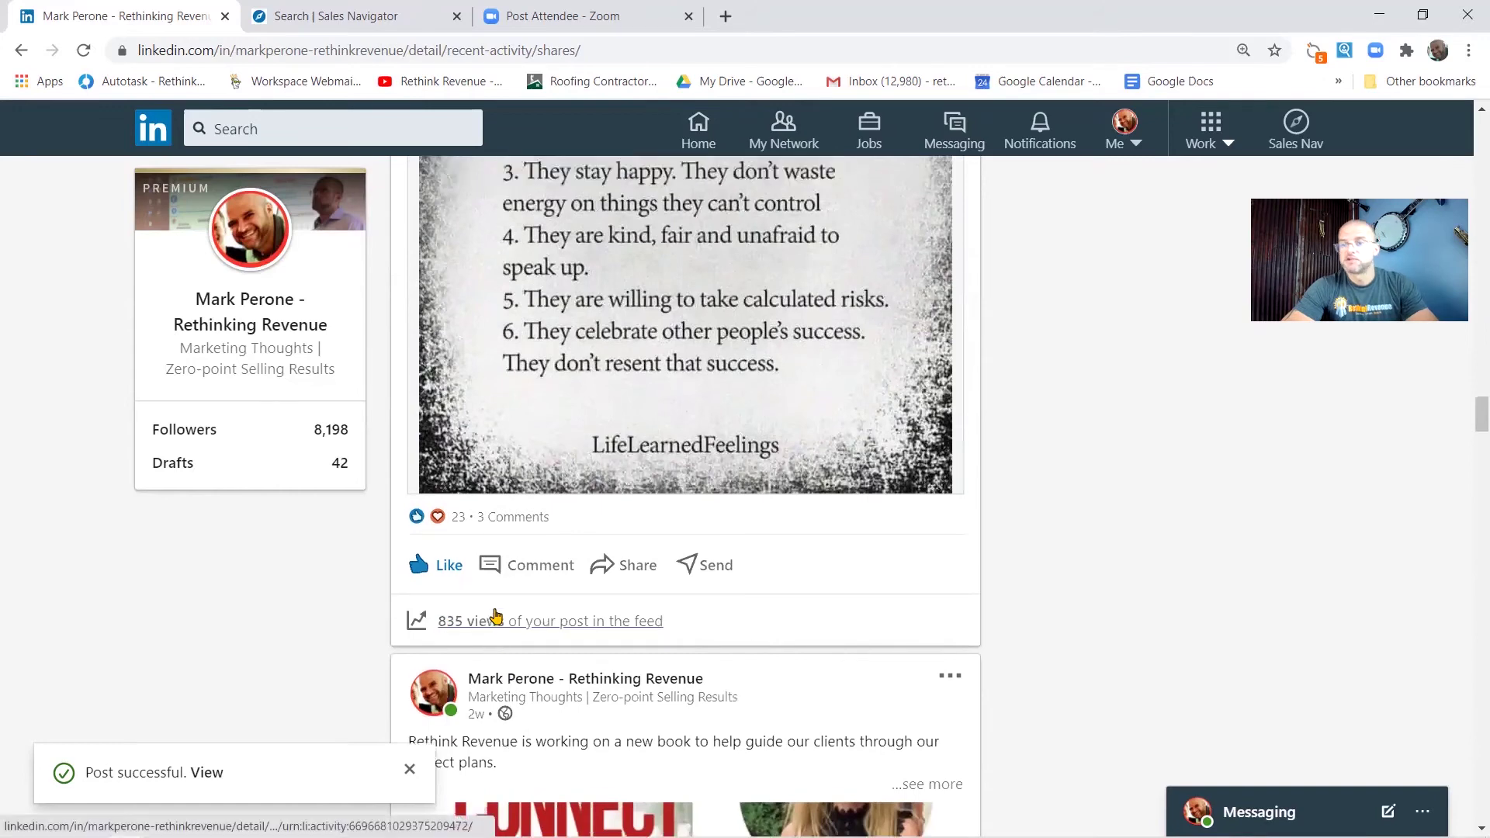
scroll(502, 612, up, 20)
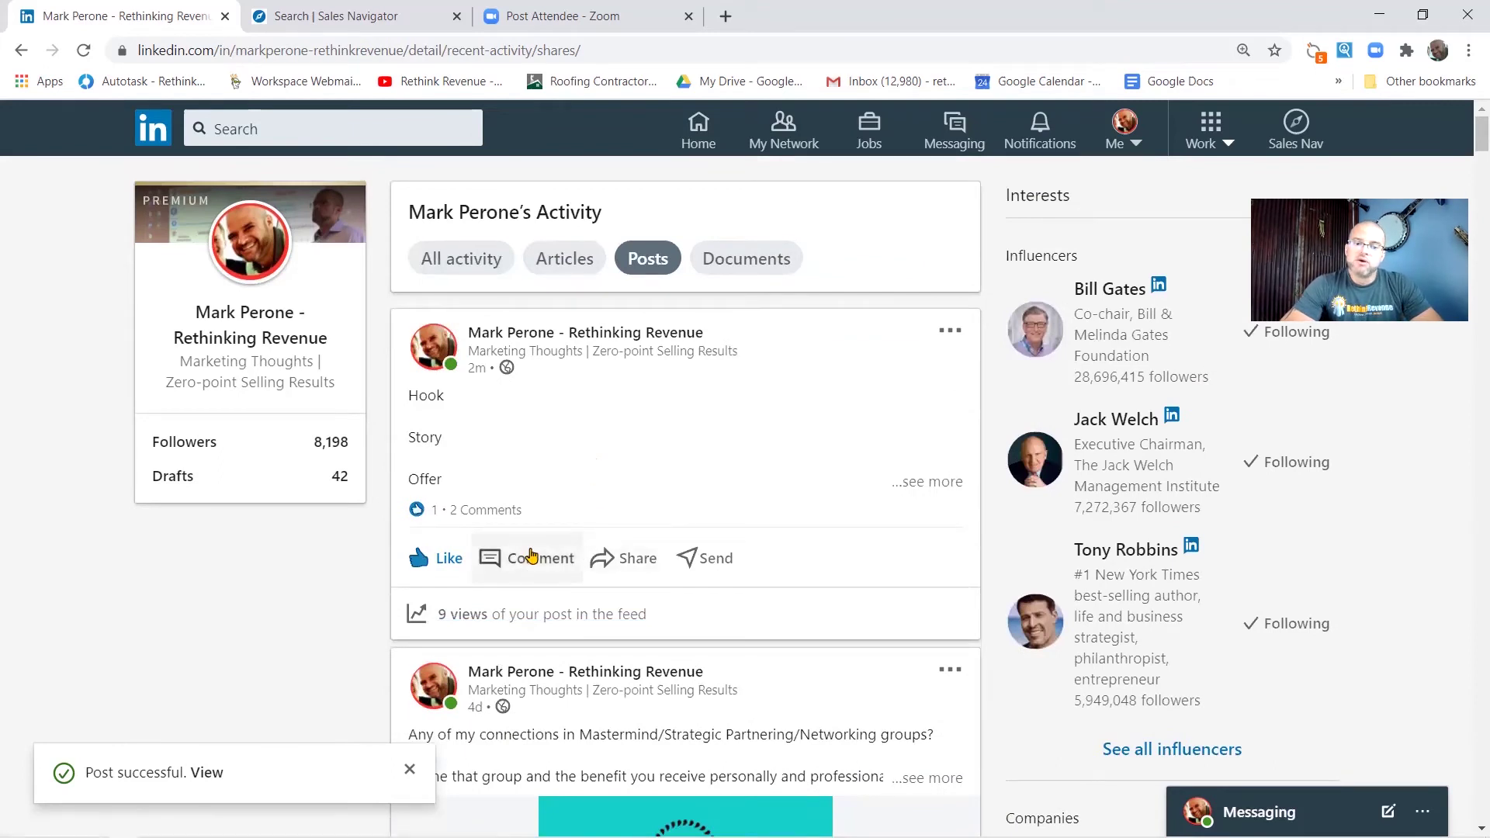
scroll(531, 556, down, 5)
scroll(531, 556, down, 6)
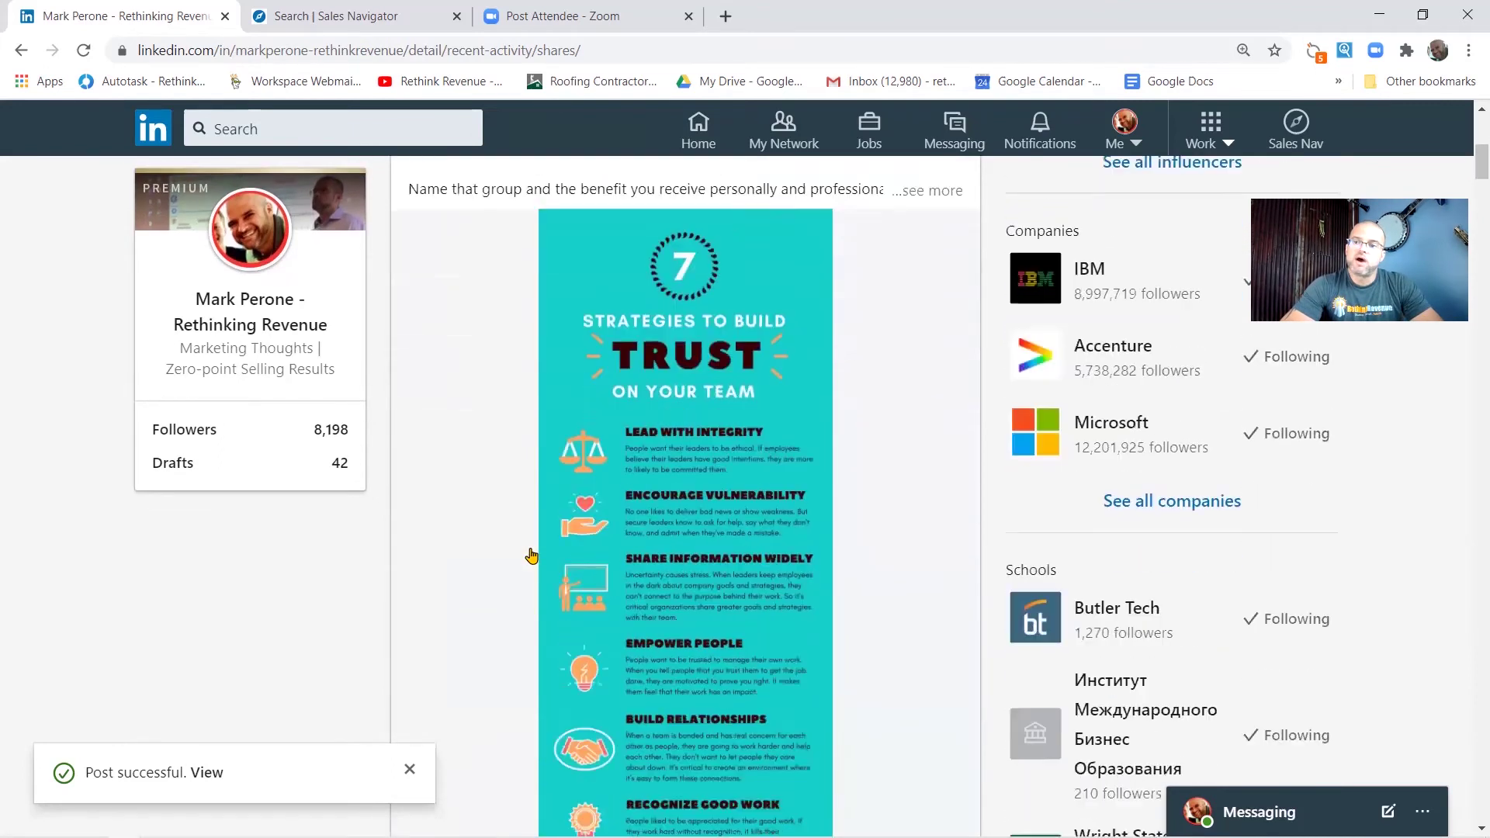
scroll(531, 556, down, 3)
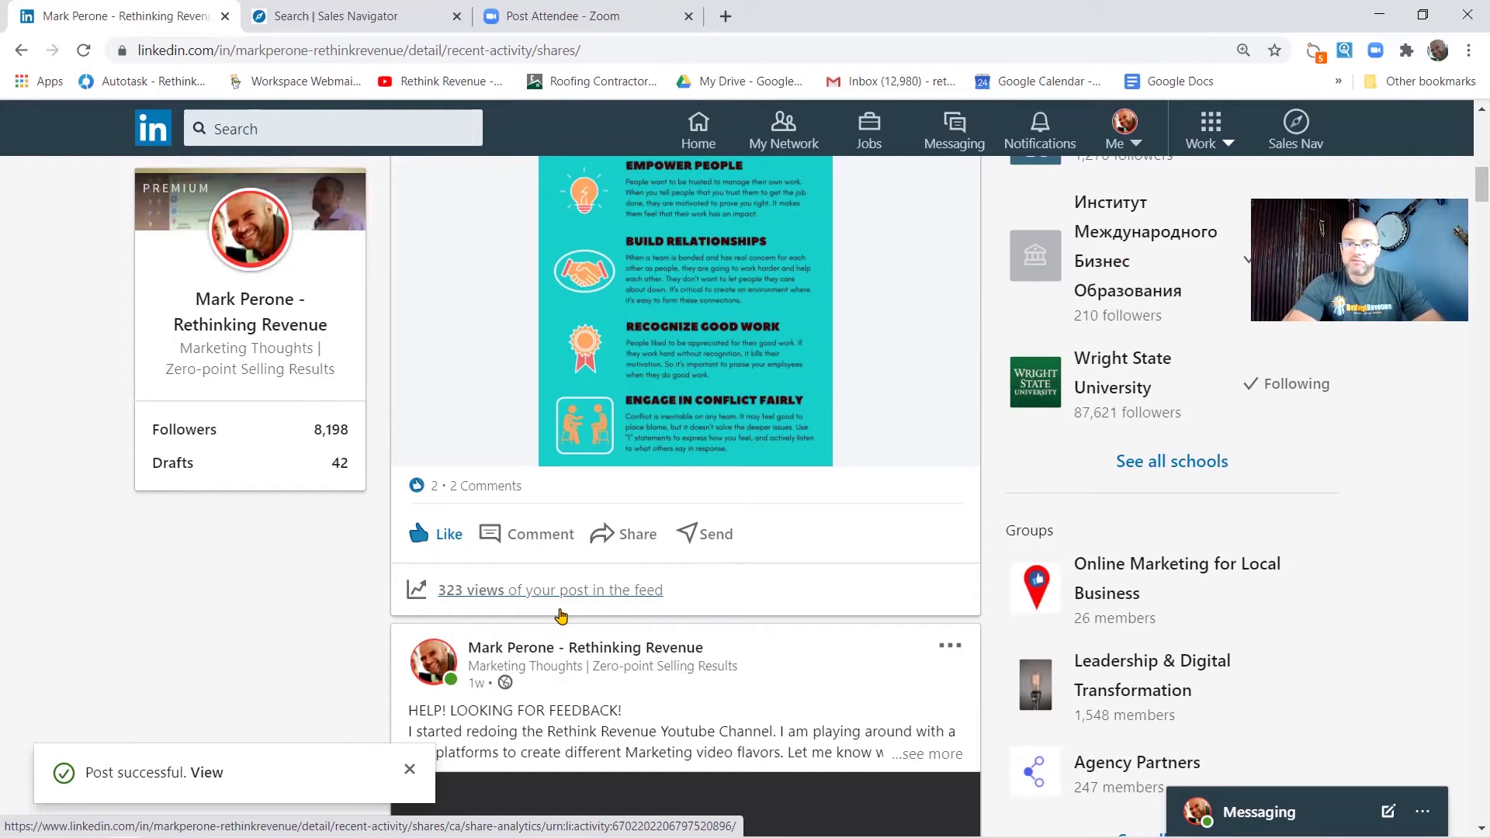
scroll(597, 347, up, 4)
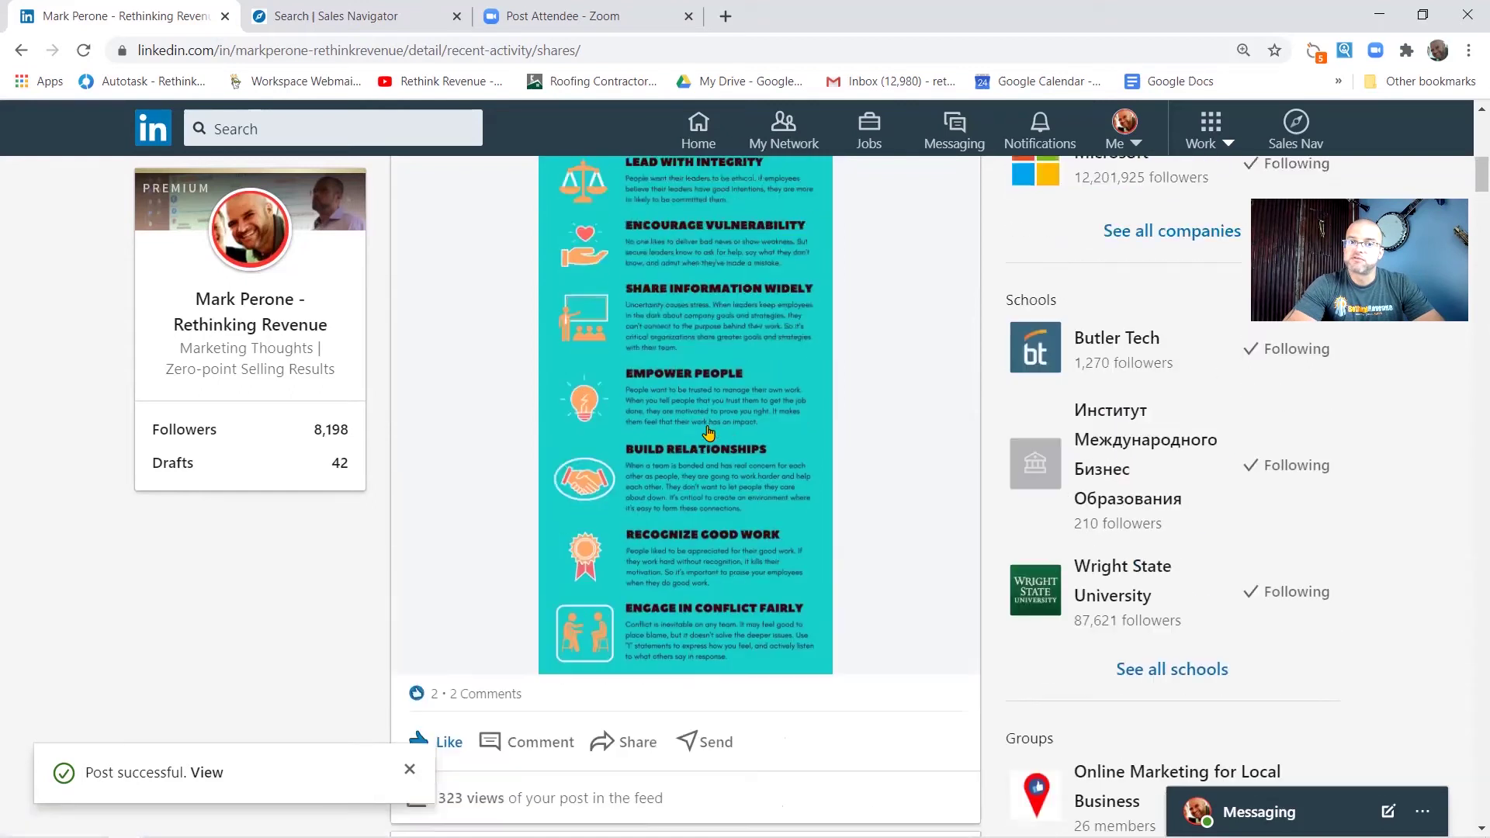
scroll(609, 439, up, 6)
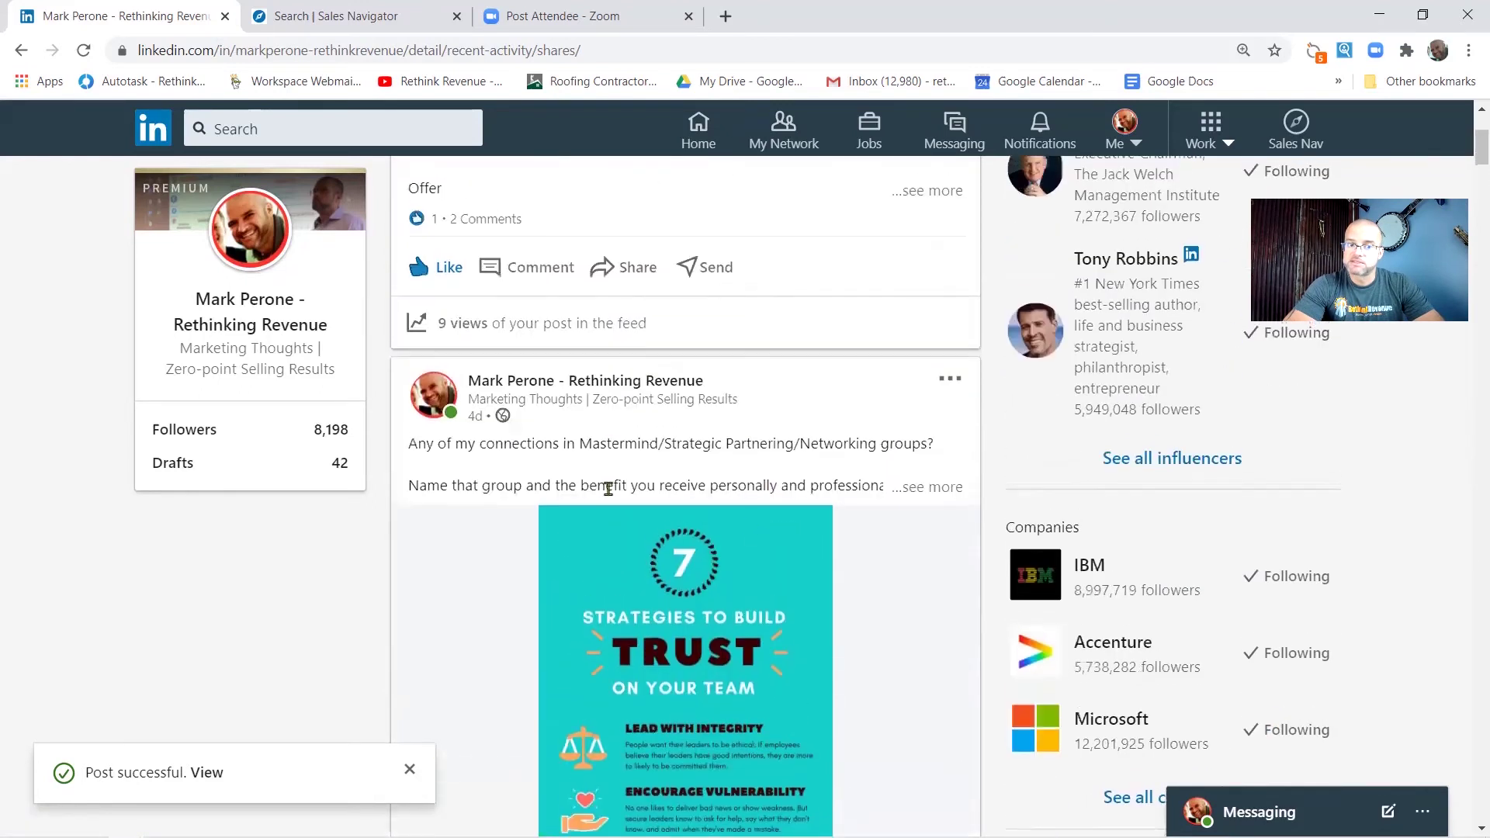
- Expand the 7 Strategies to Build Trust post to show its full group list and hashtags
click(937, 488)
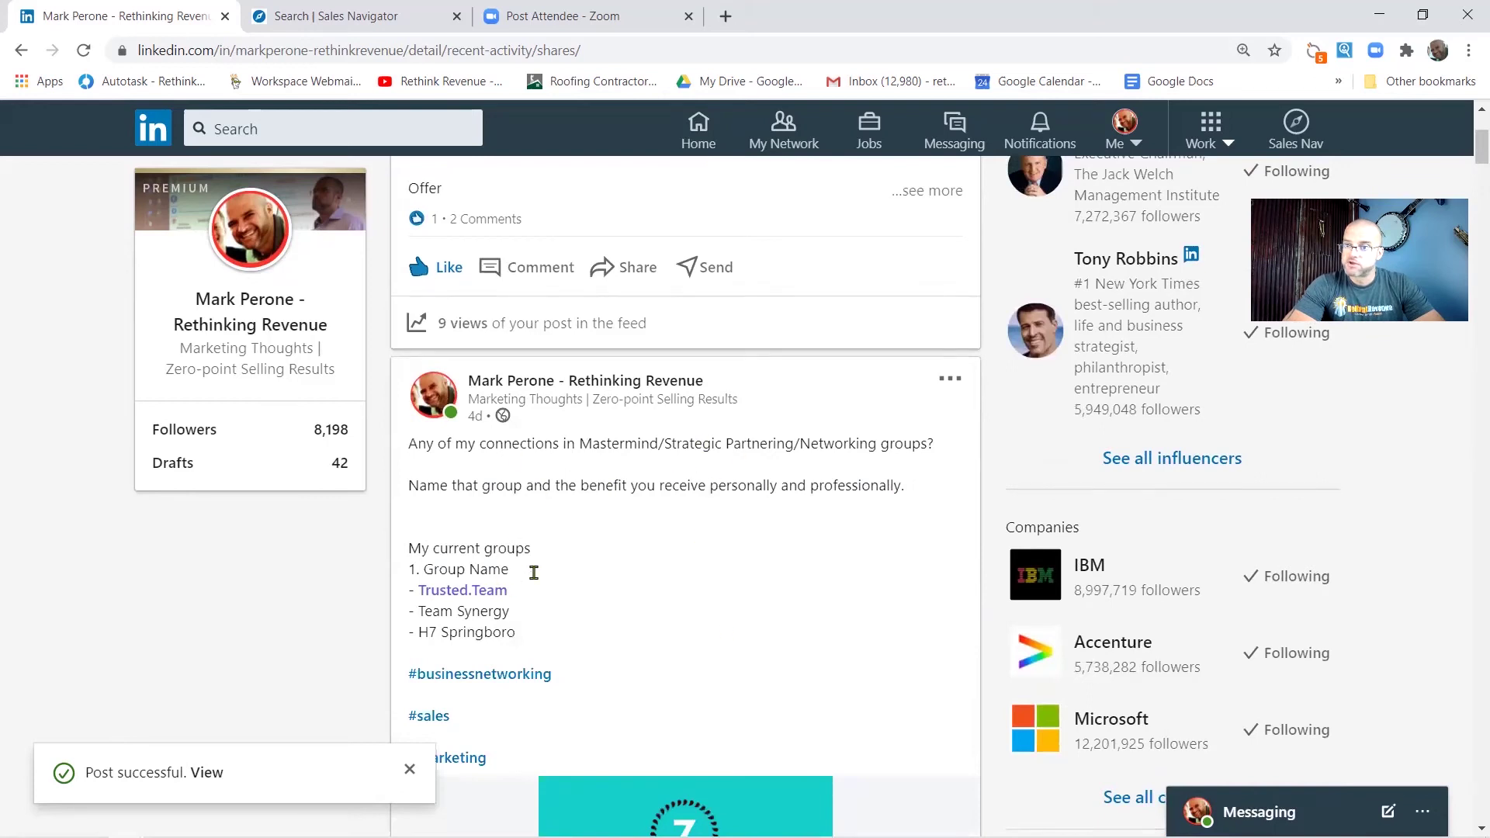
scroll(621, 576, down, 3)
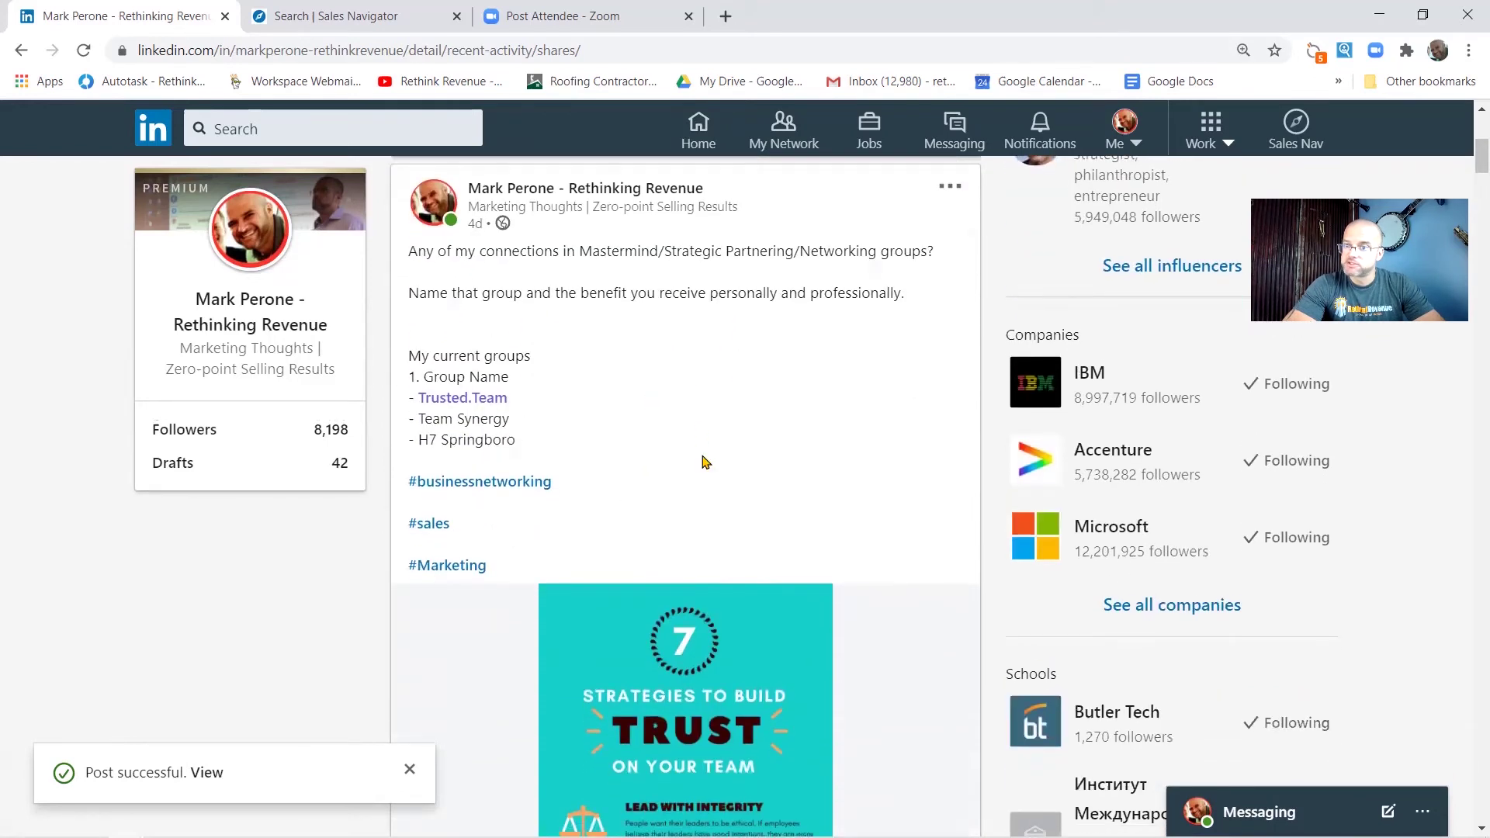
scroll(697, 443, down, 8)
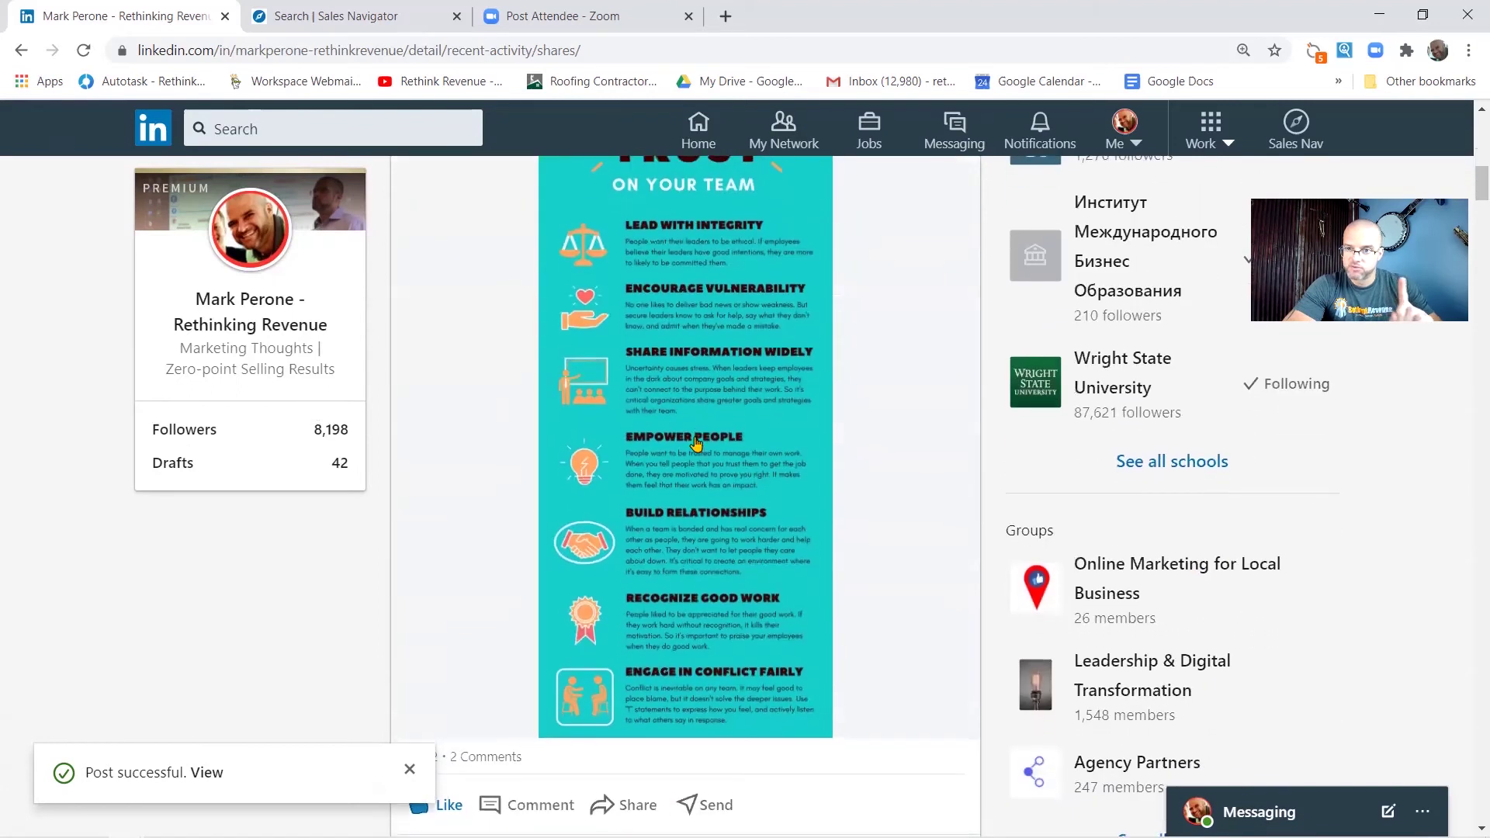
scroll(697, 444, down, 6)
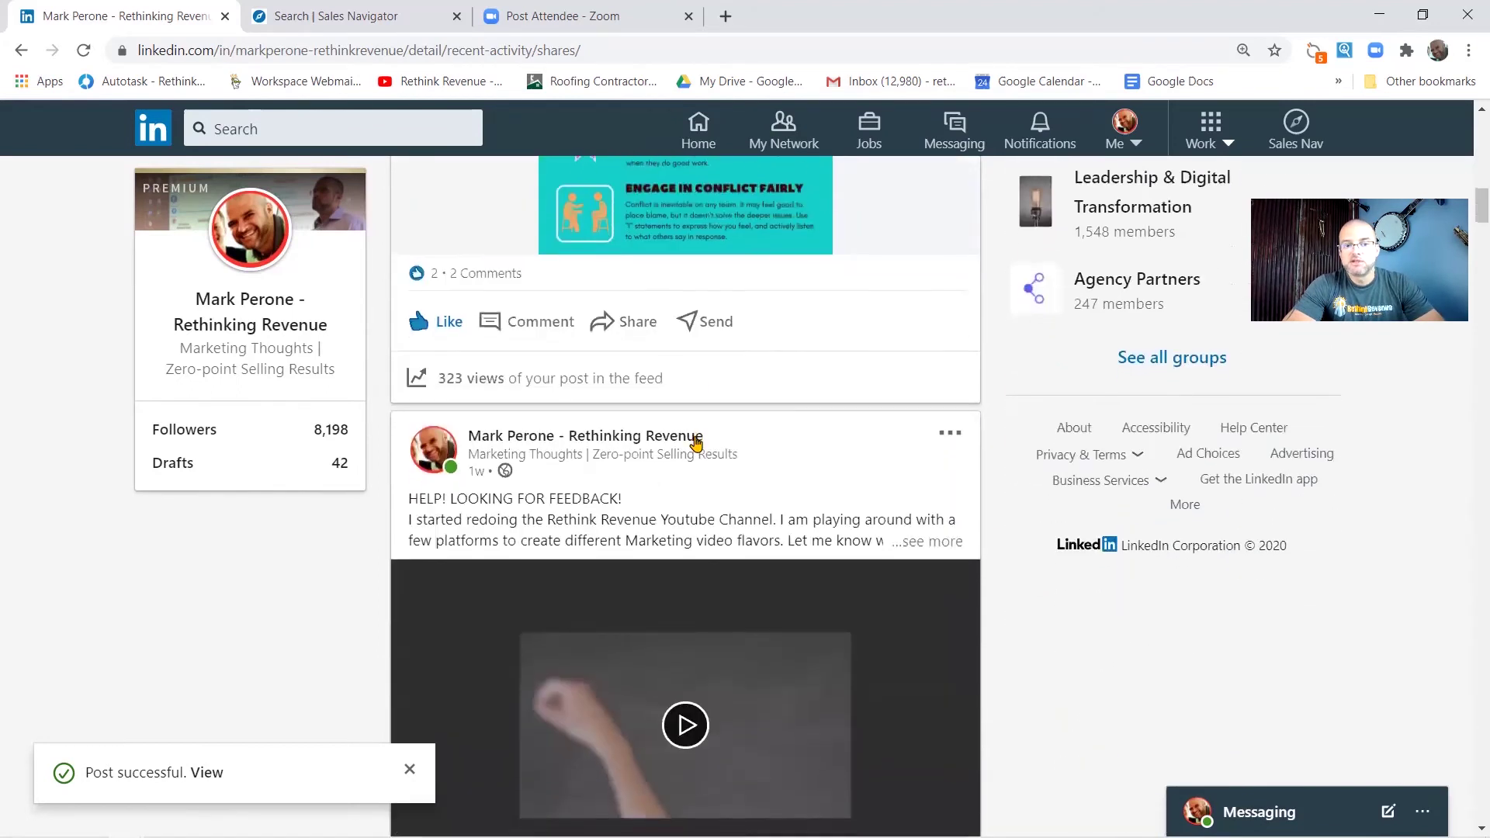
- Open analytics for the 323-view post, expand the full viewer lists, and dismiss the Post successful notice
click(439, 380)
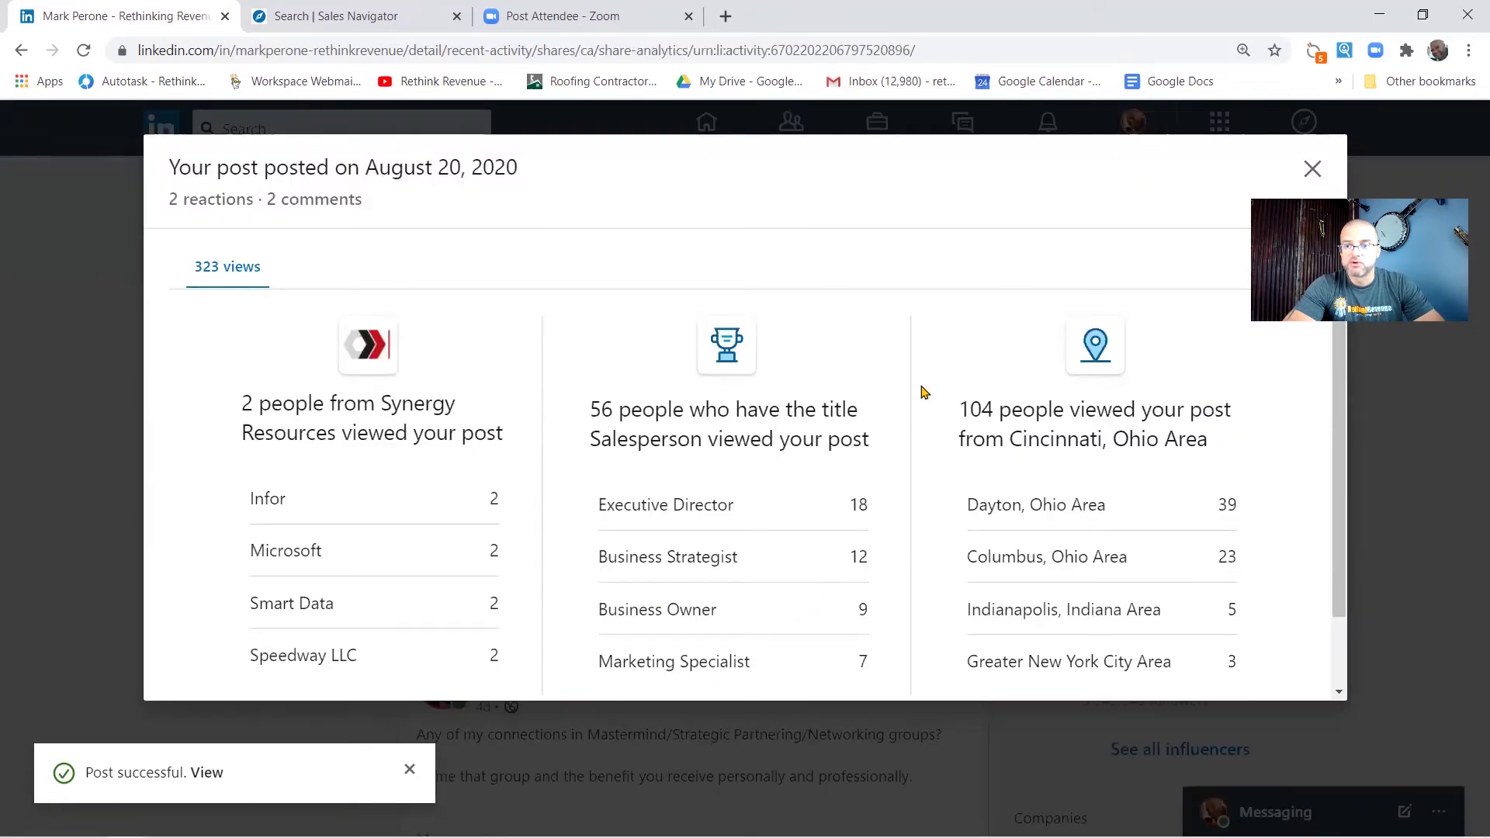
scroll(923, 392, down, 2)
click(735, 652)
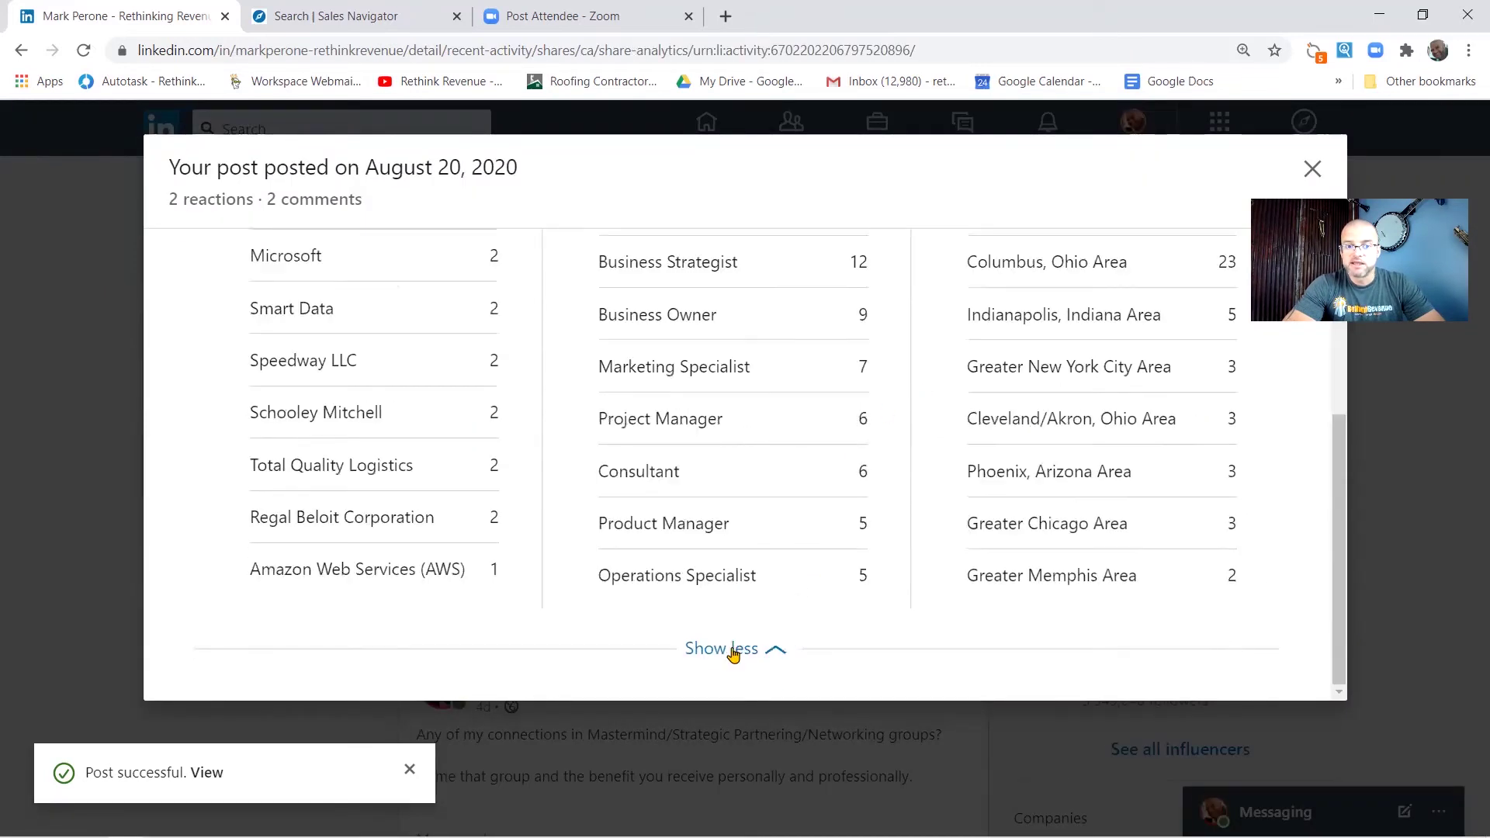
scroll(711, 481, up, 4)
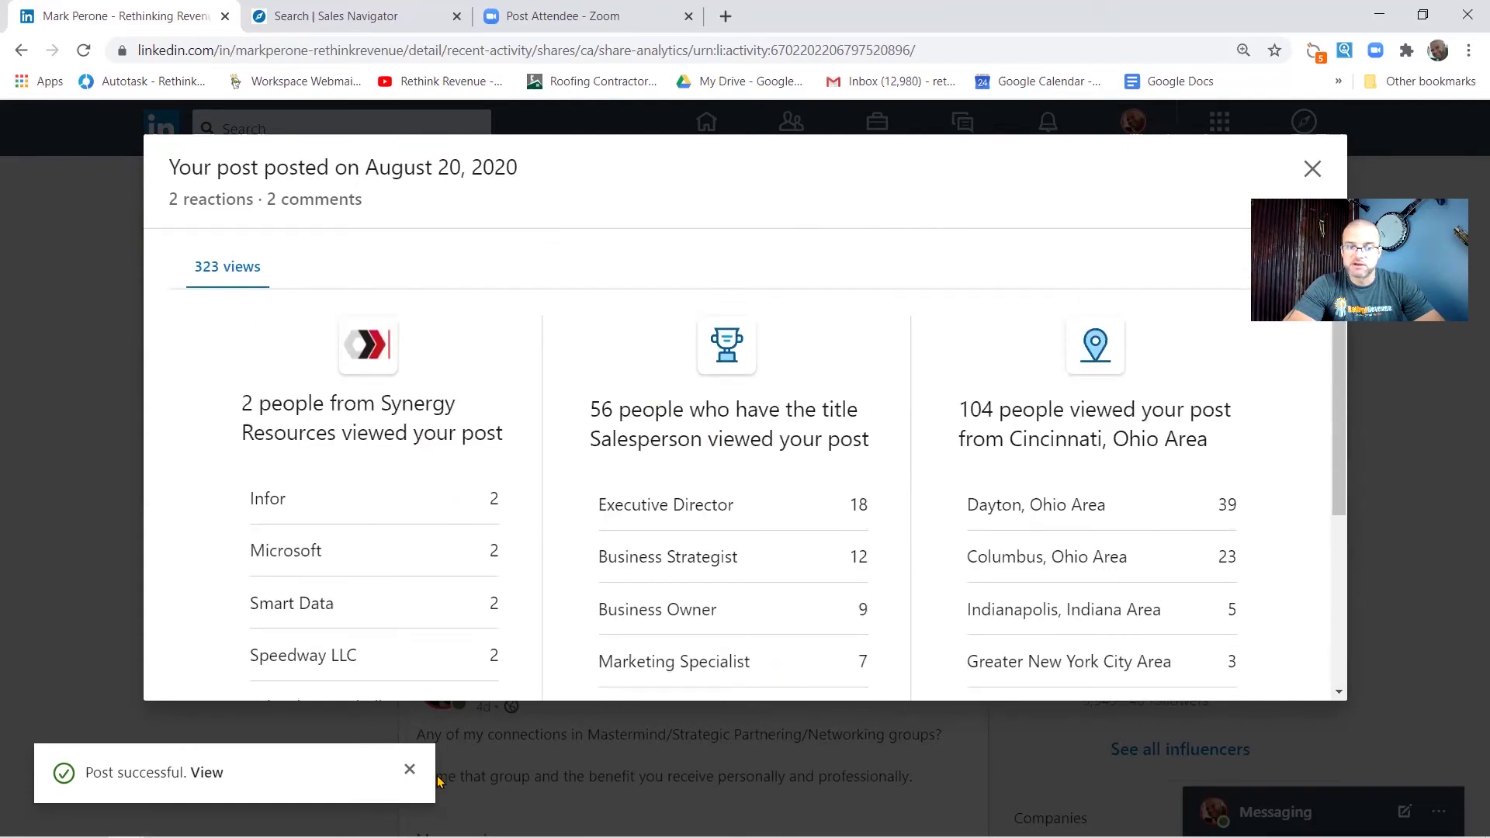
click(410, 770)
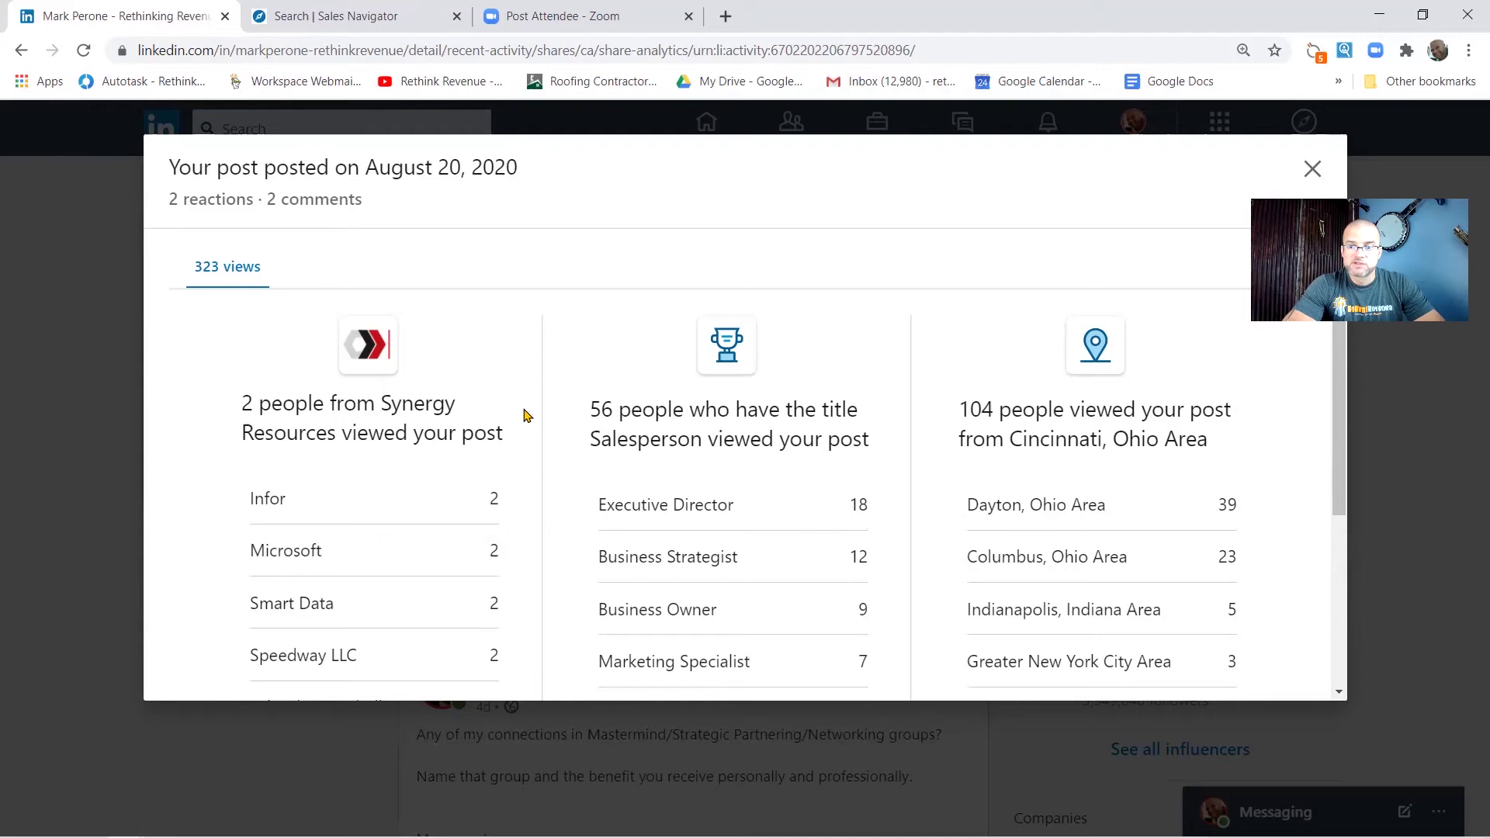
scroll(523, 416, down, 1)
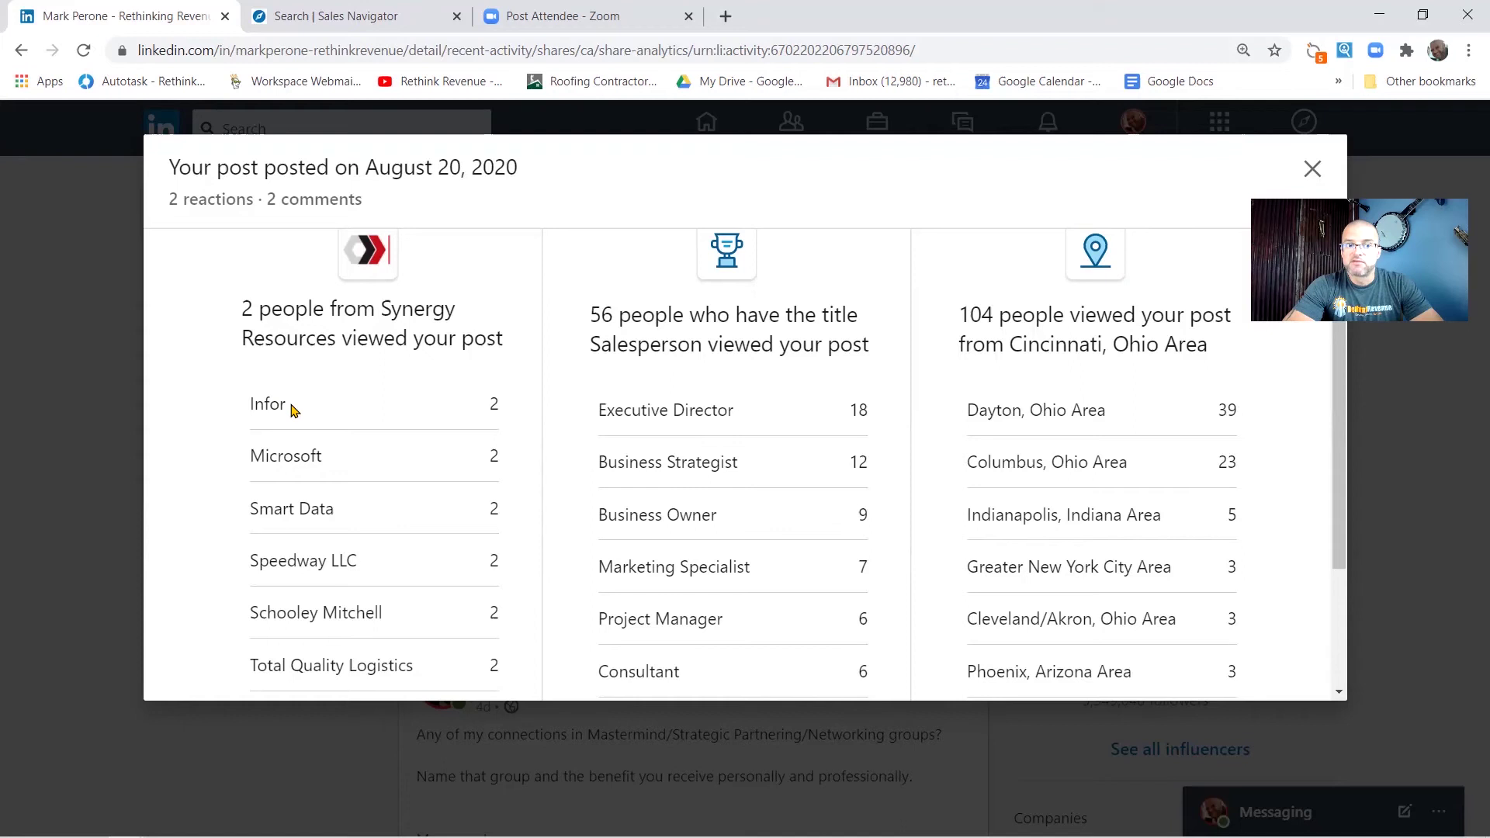
- Select the company name Infor in the viewers' company list
double_click(247, 403)
click(253, 406)
double_click(254, 407)
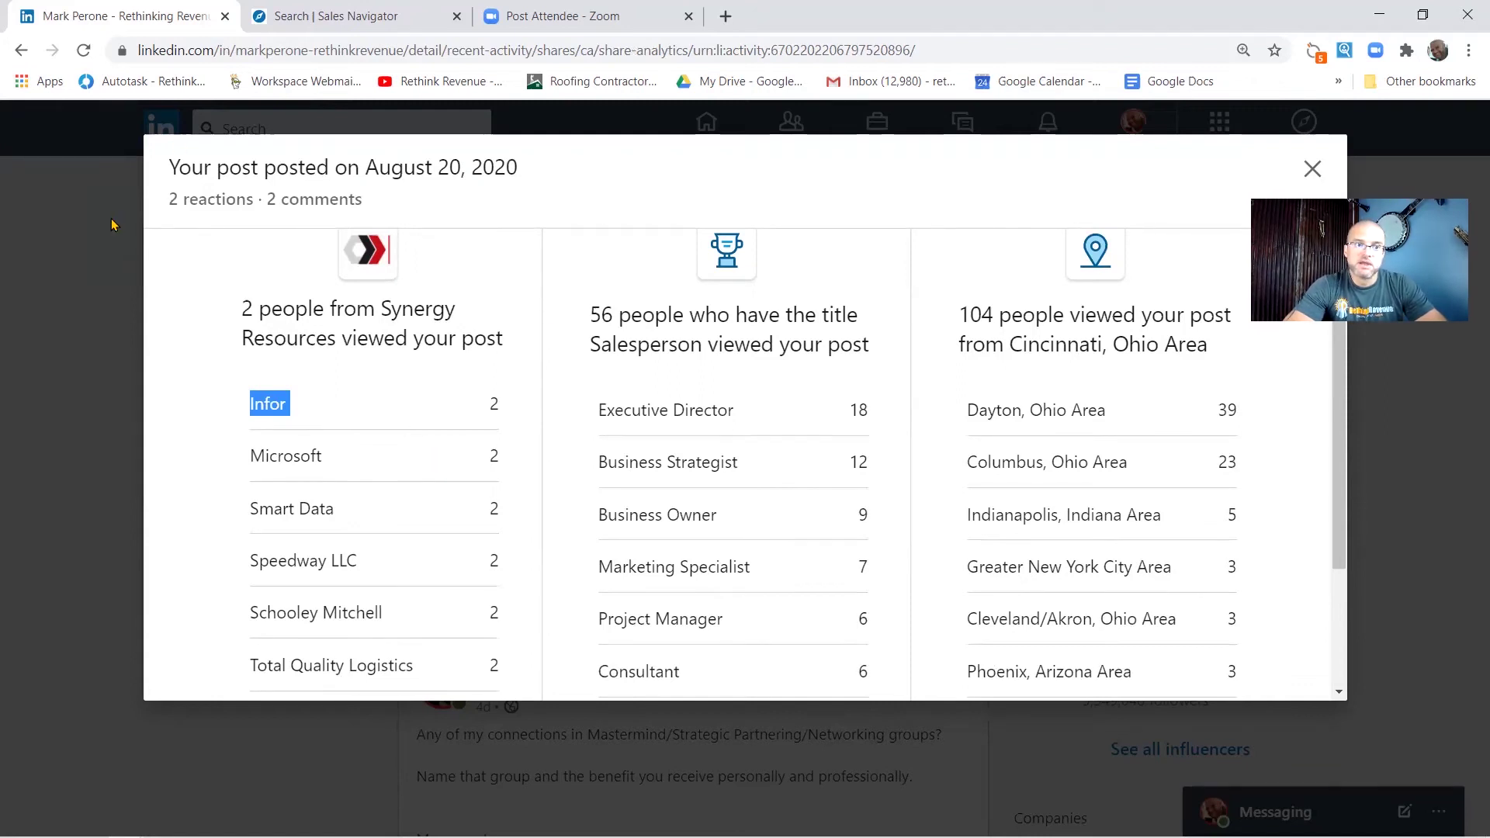
click(1313, 168)
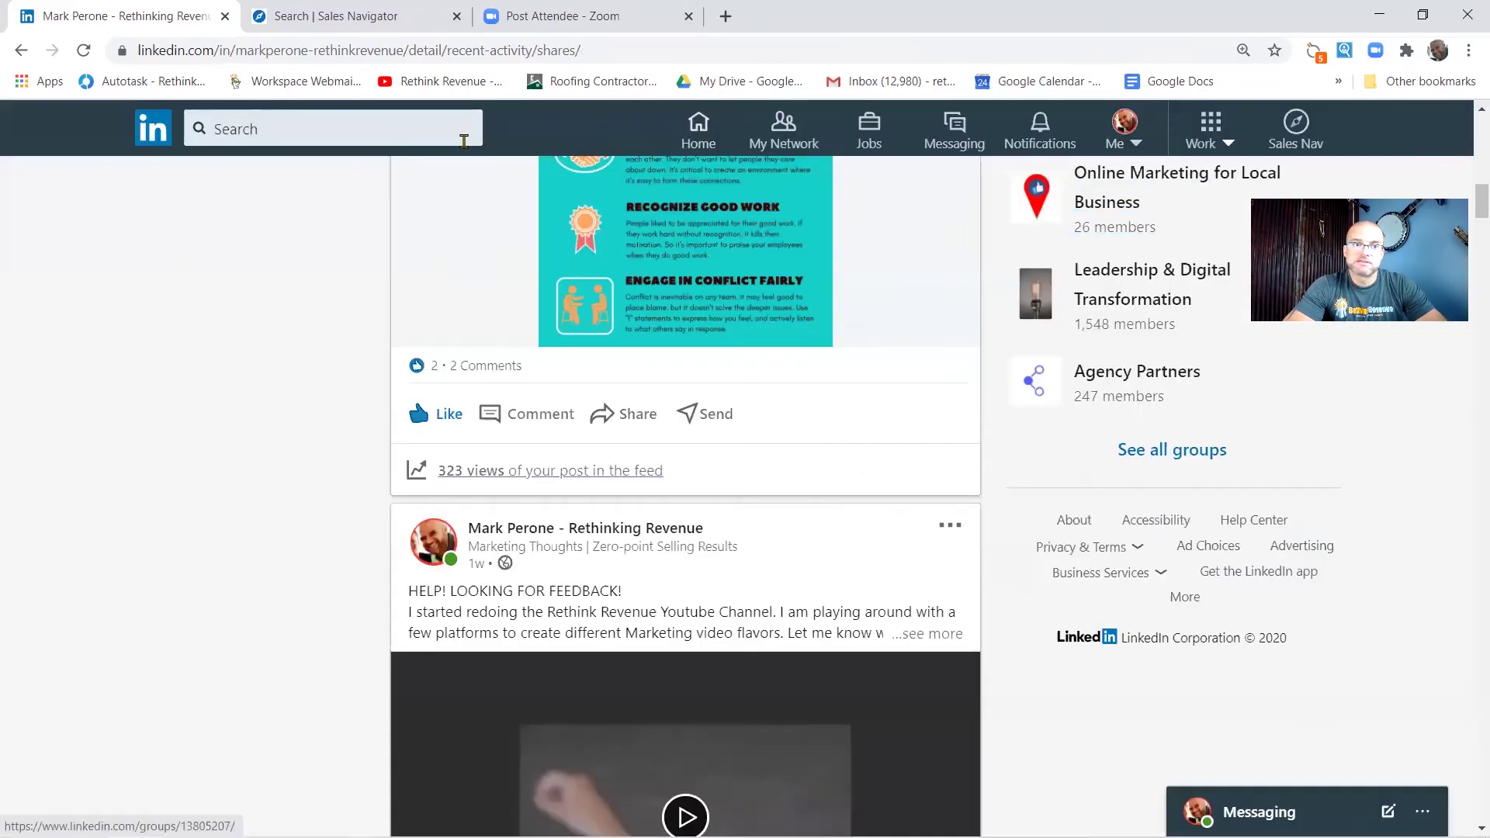
click(393, 132)
text(Infor)
key(Return)
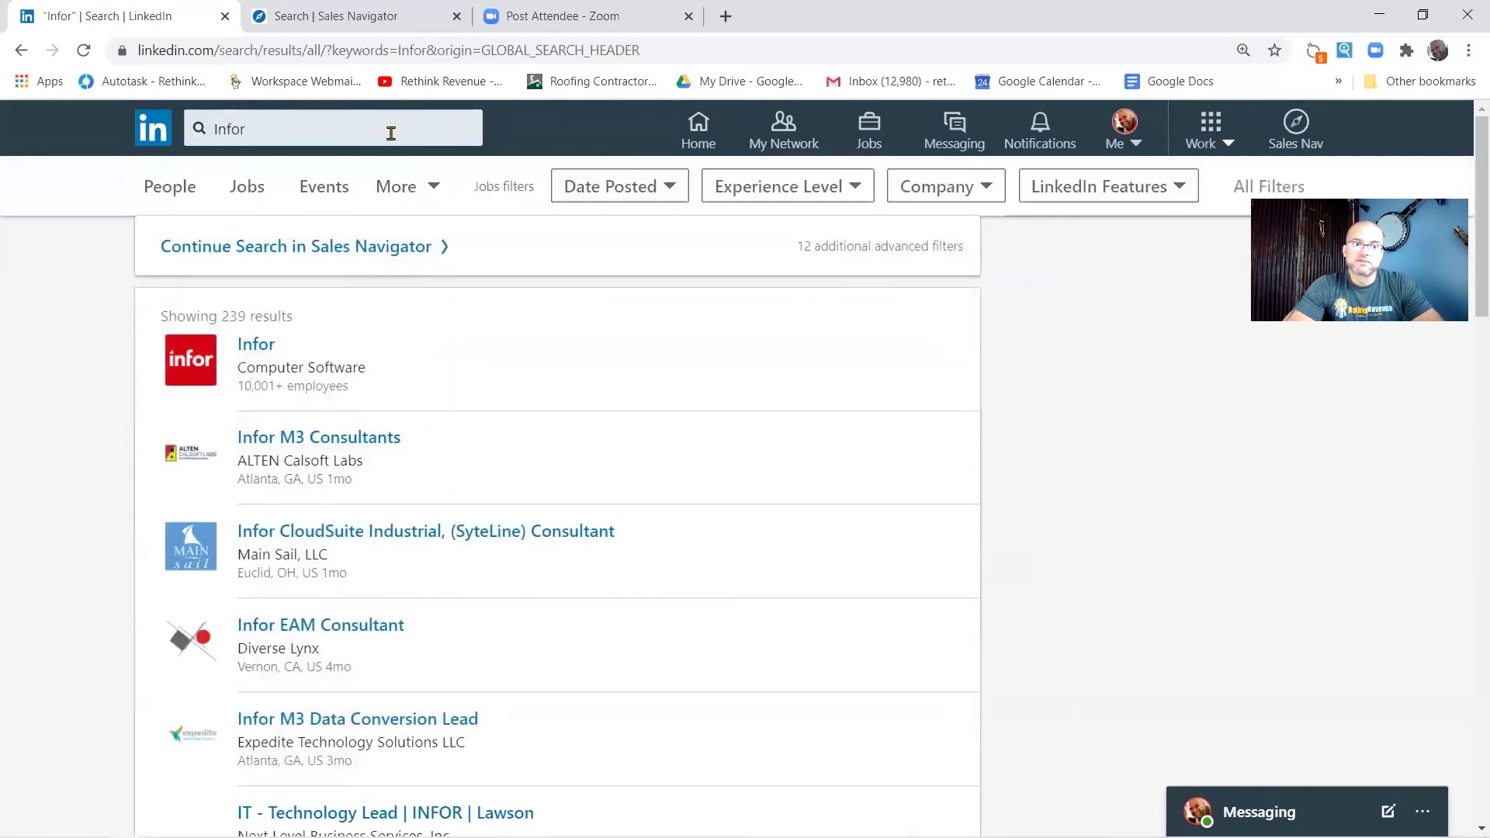
click(432, 189)
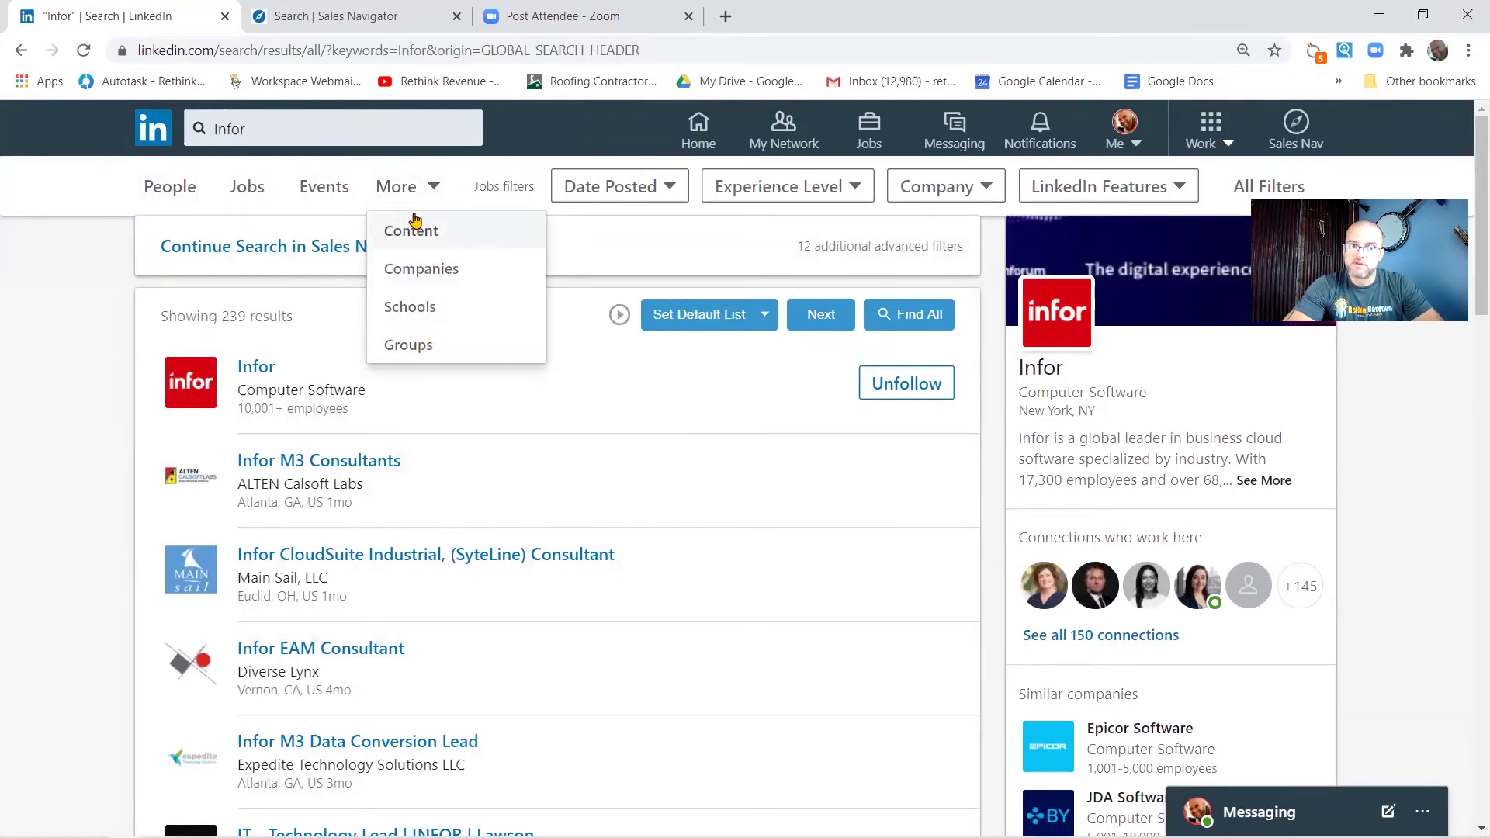
click(160, 193)
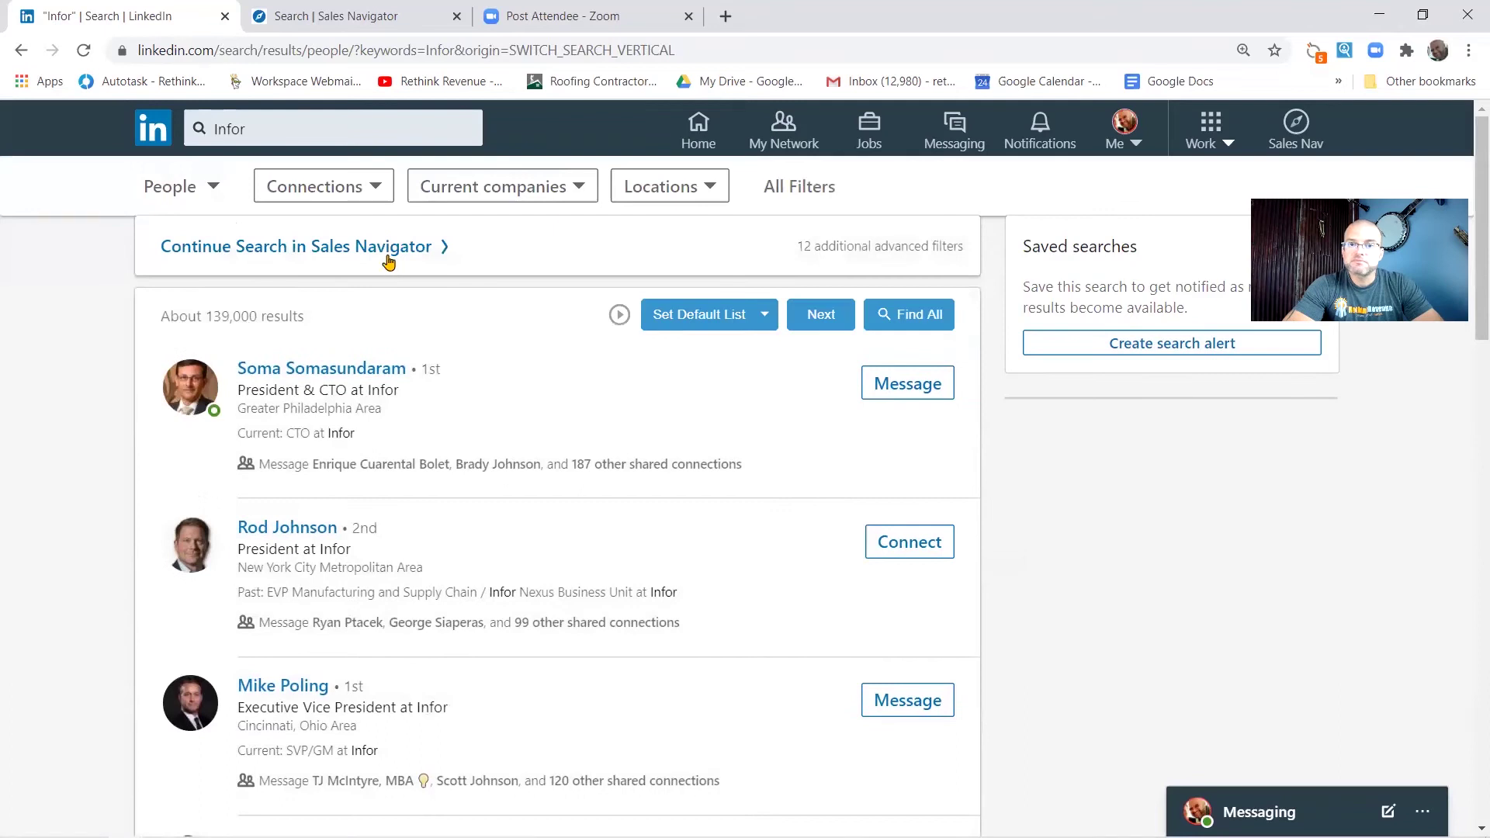
click(375, 190)
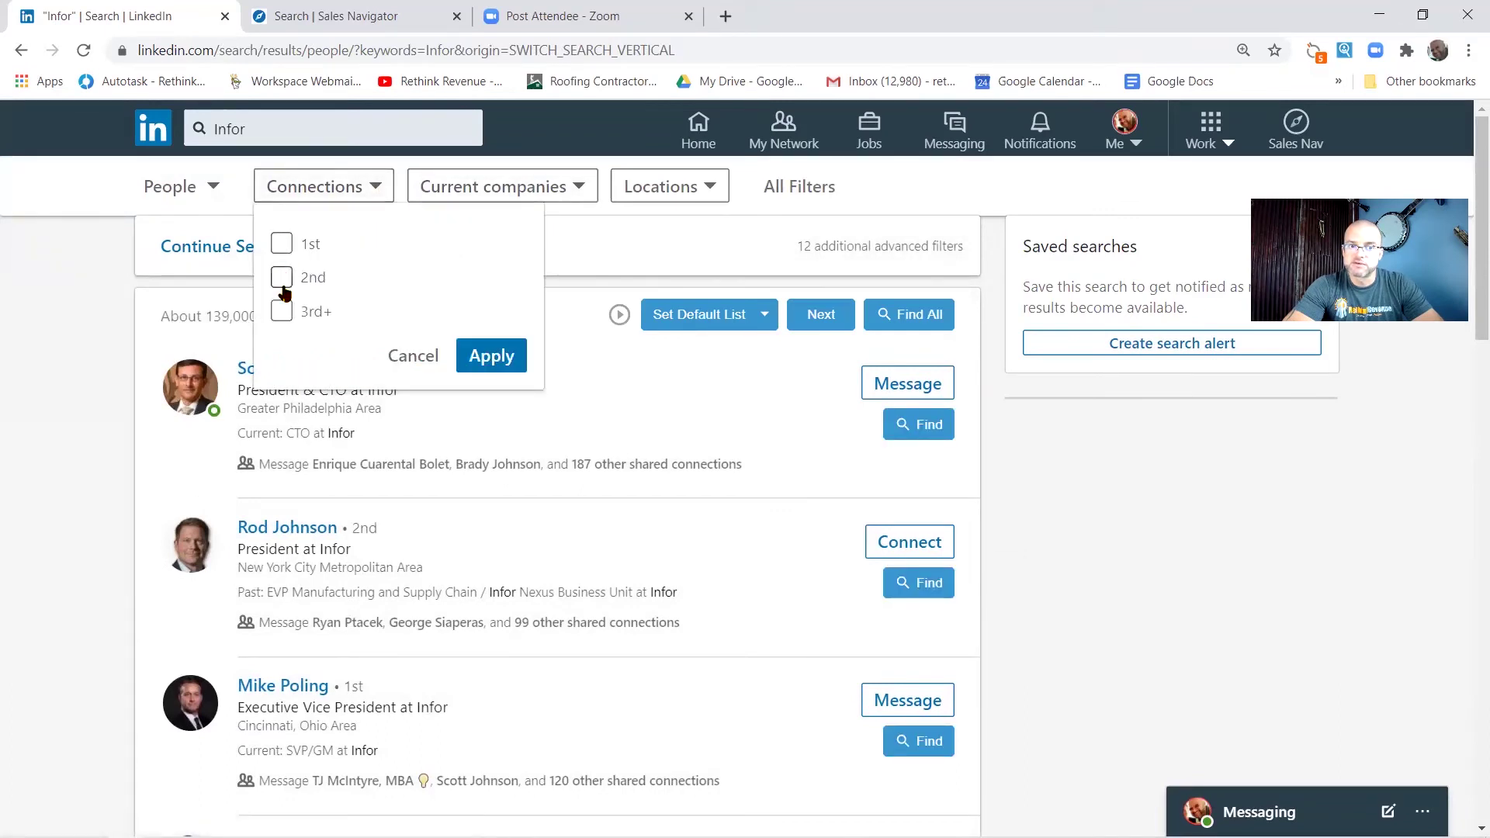
click(621, 264)
click(567, 190)
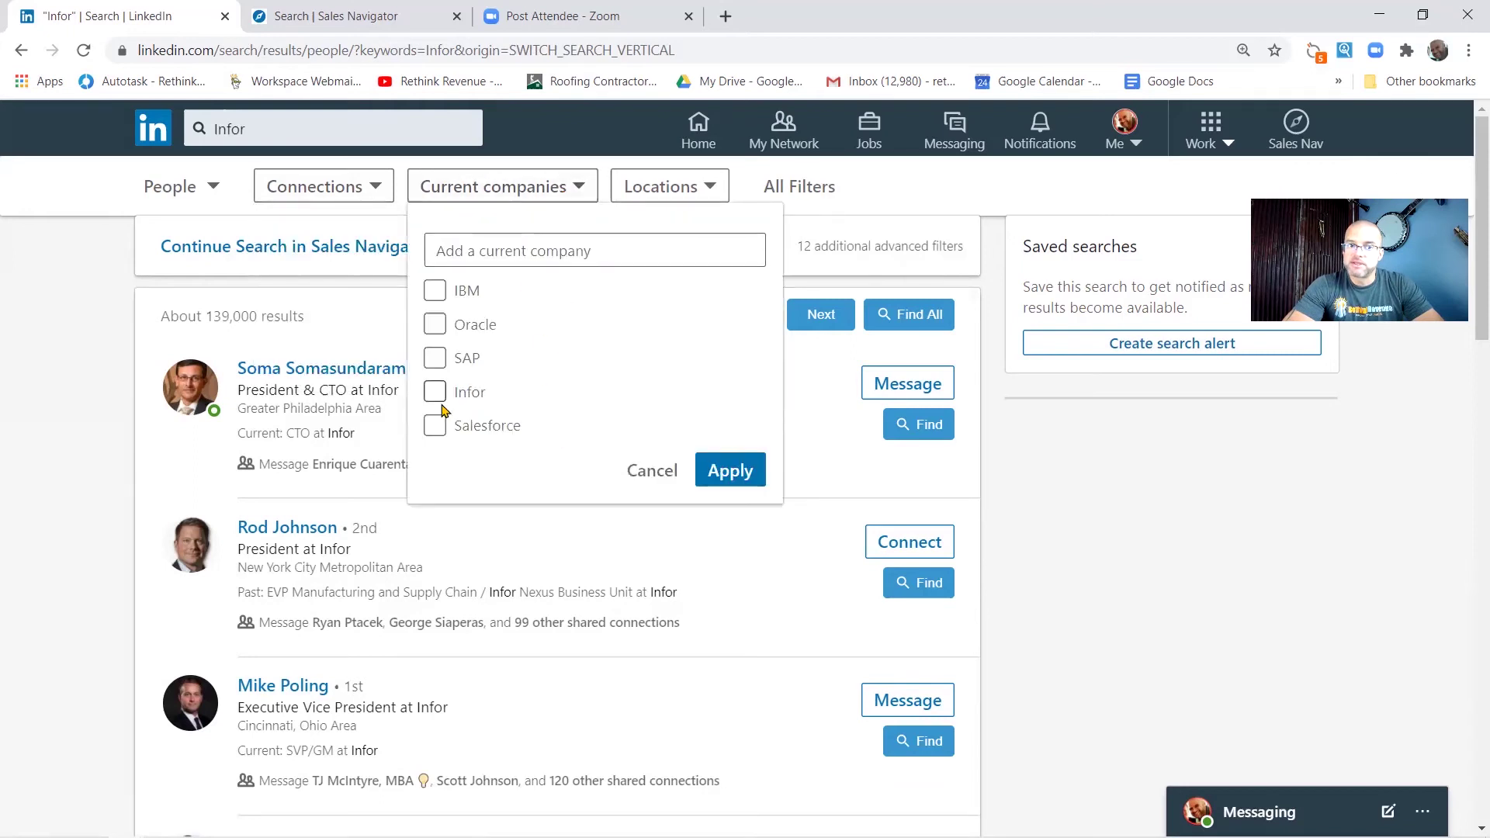
click(711, 191)
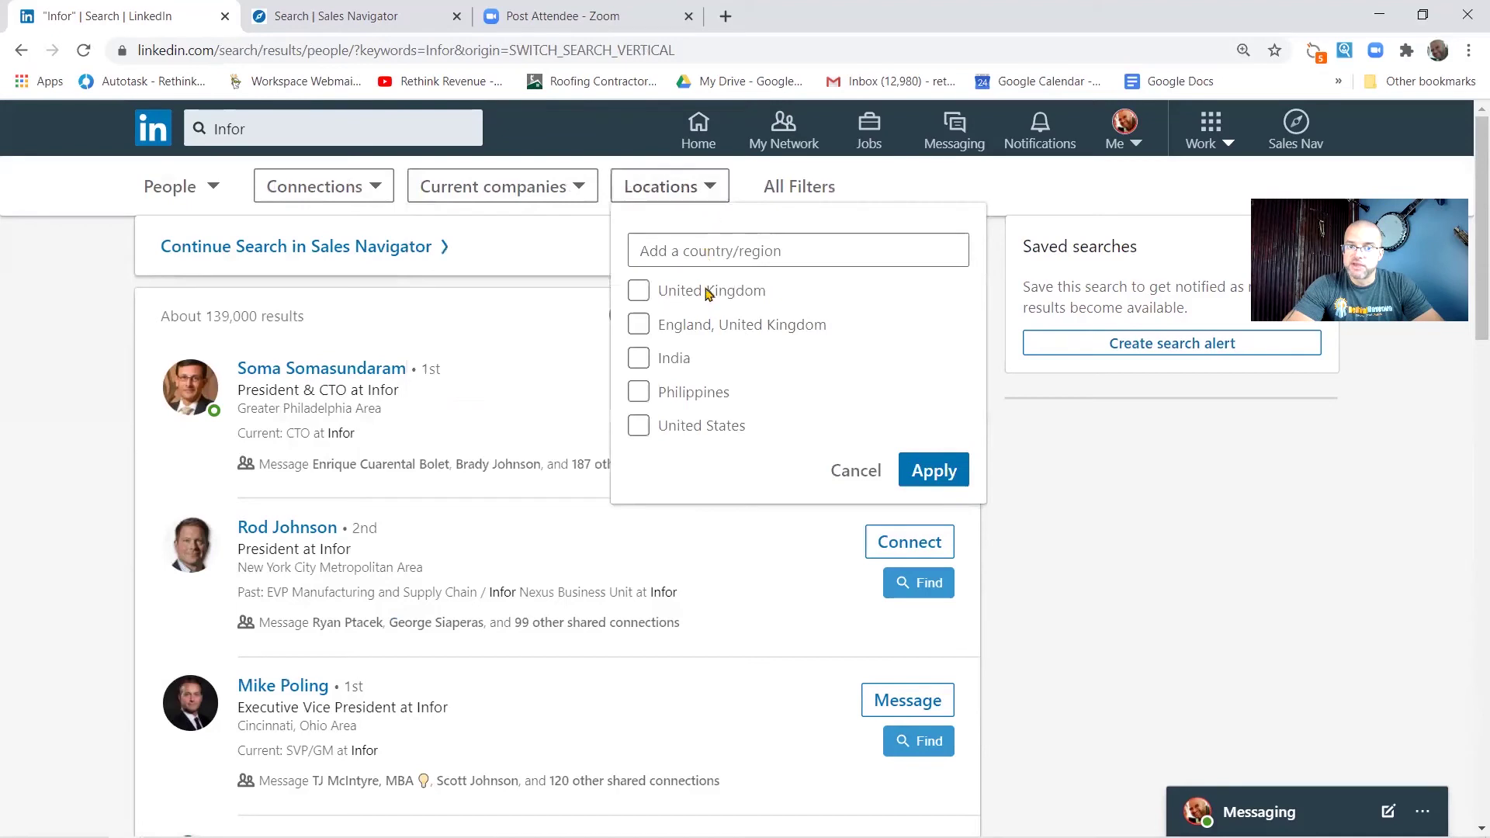
click(699, 253)
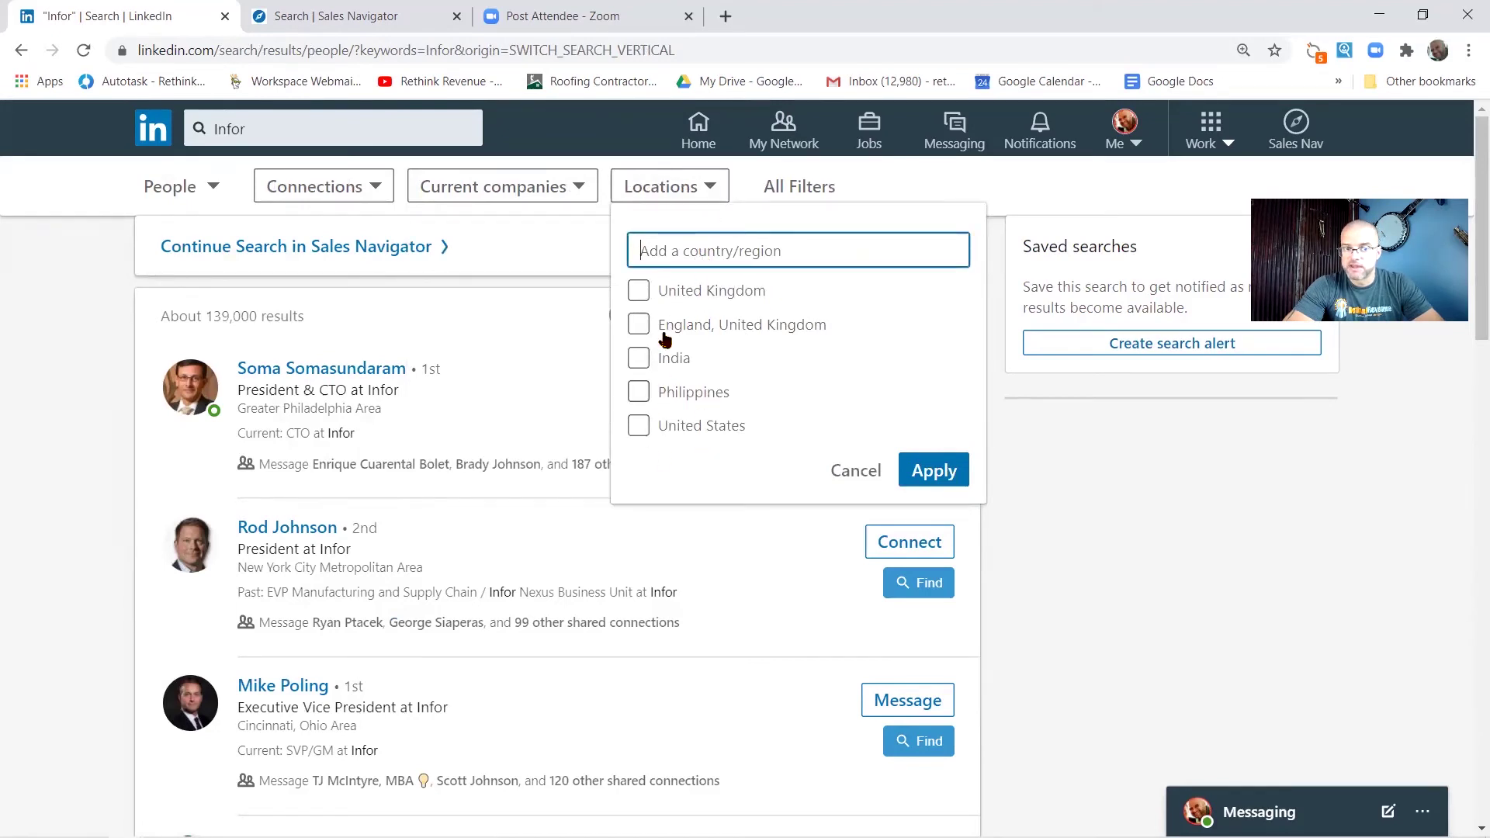
click(546, 285)
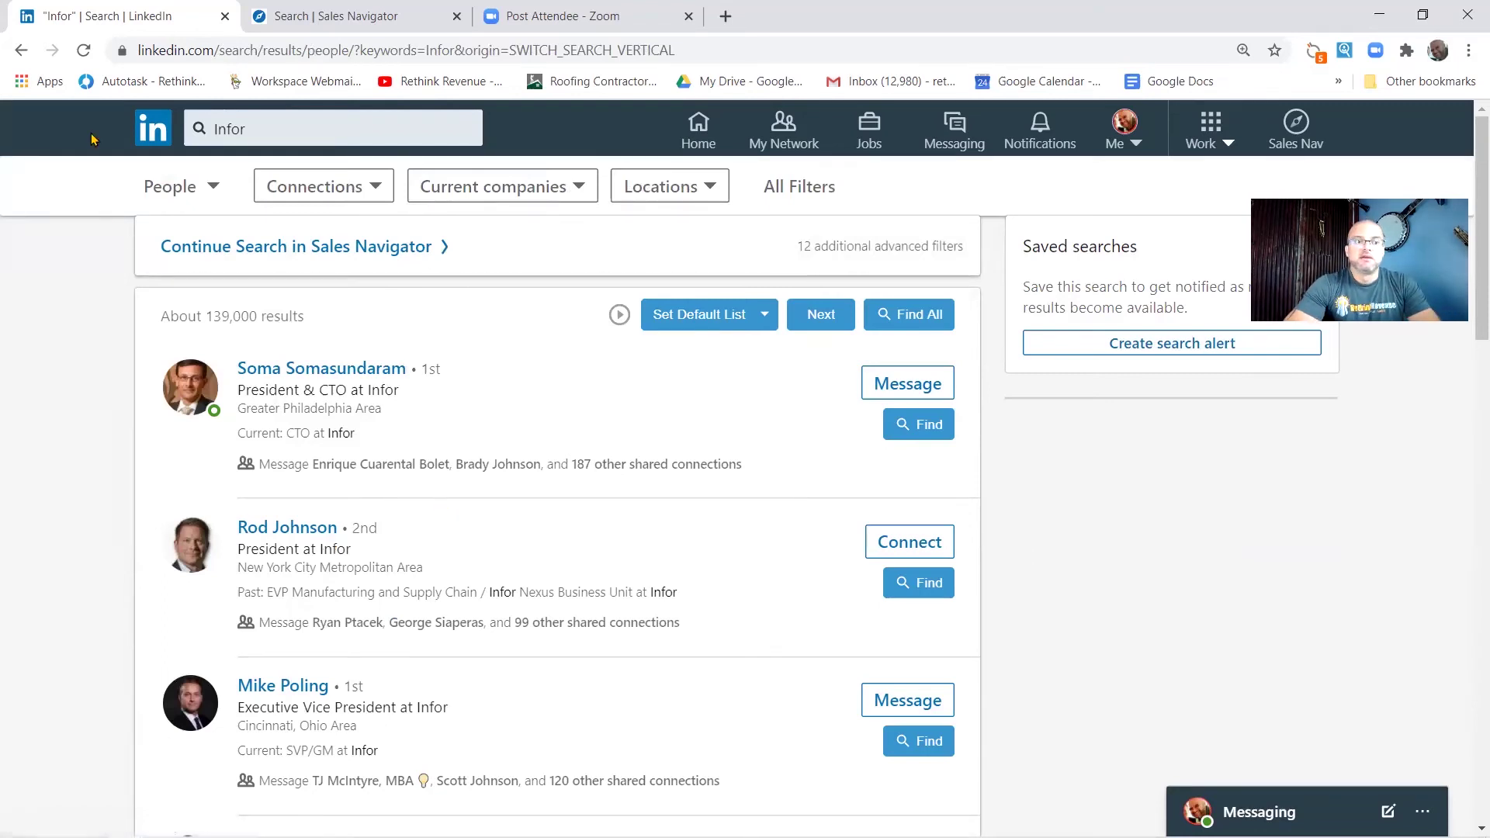
- Return to the LinkedIn home feed and go to your own profile page
click(159, 132)
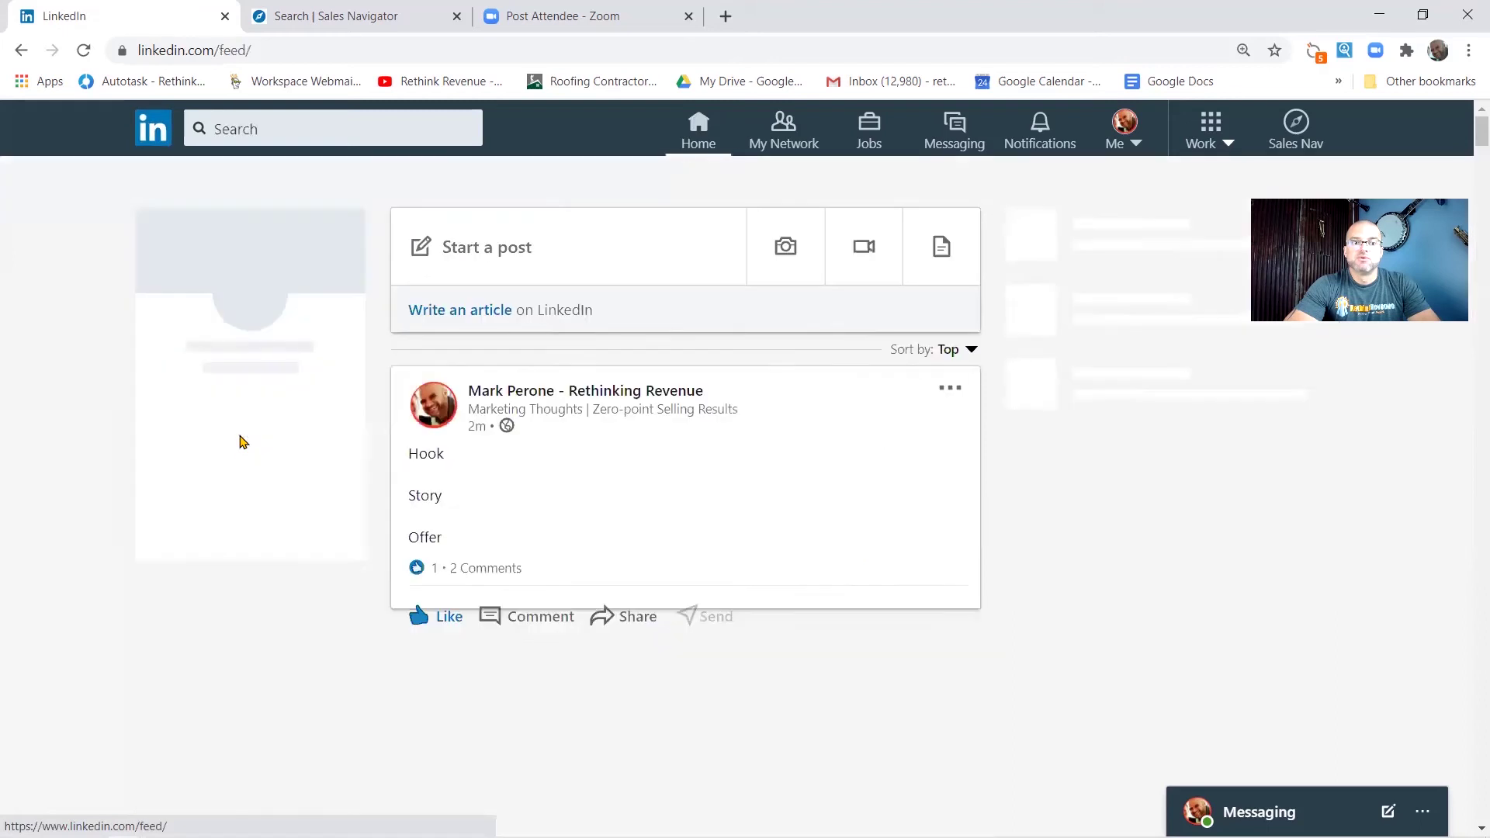
scroll(266, 205, down, 1)
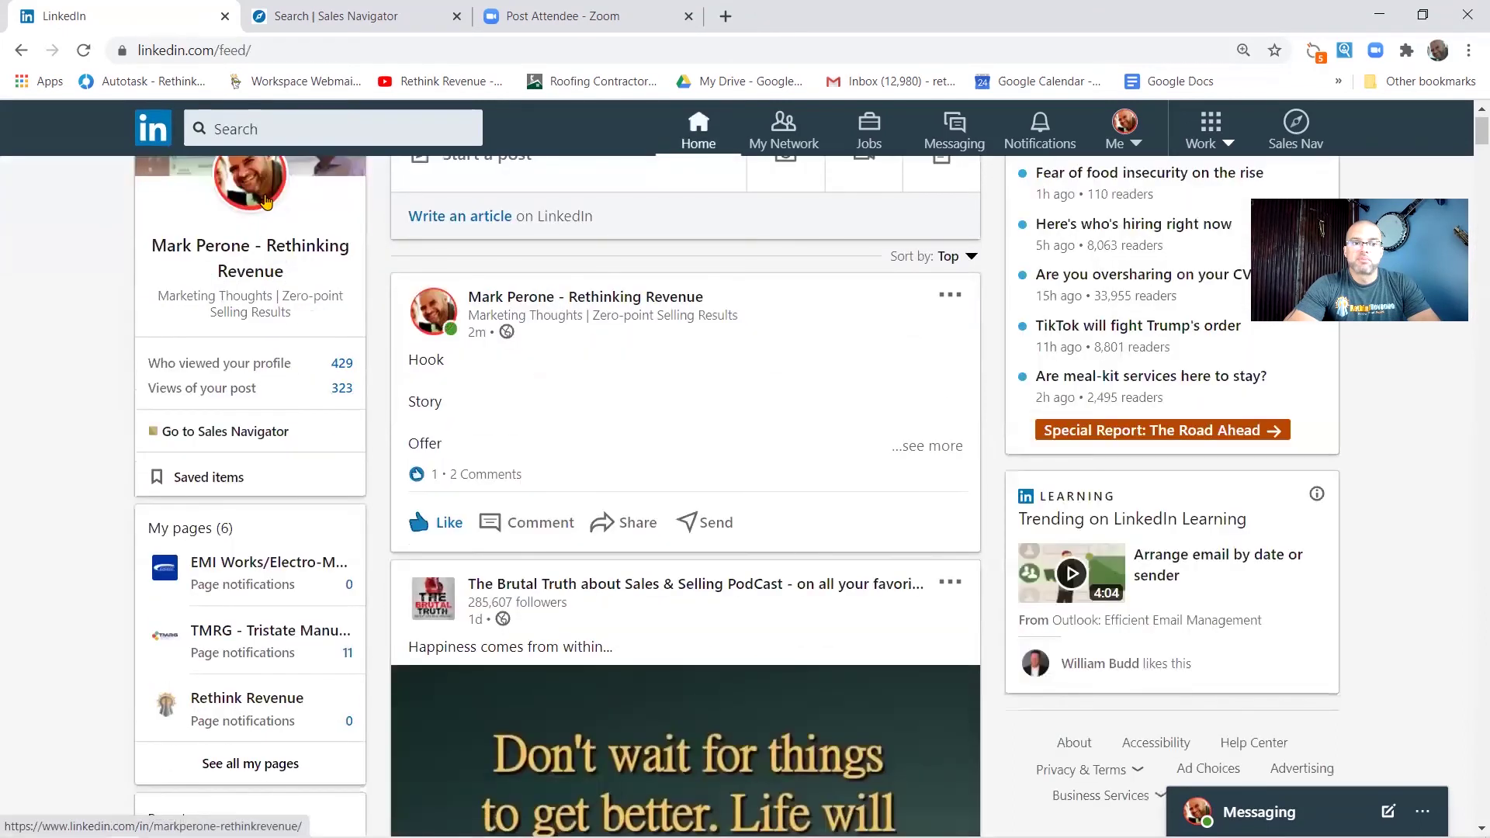
click(267, 202)
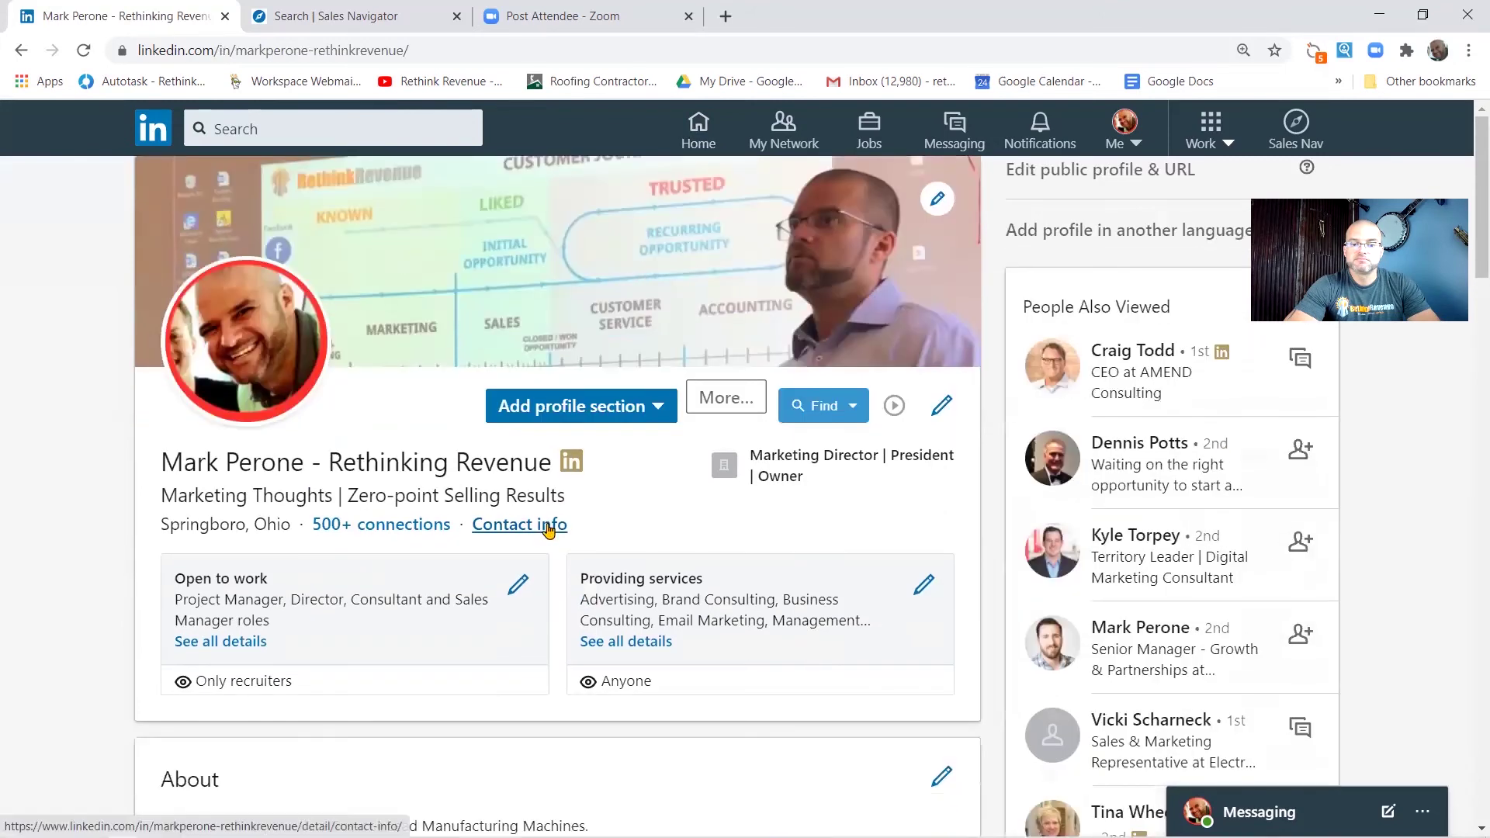
scroll(548, 530, down, 9)
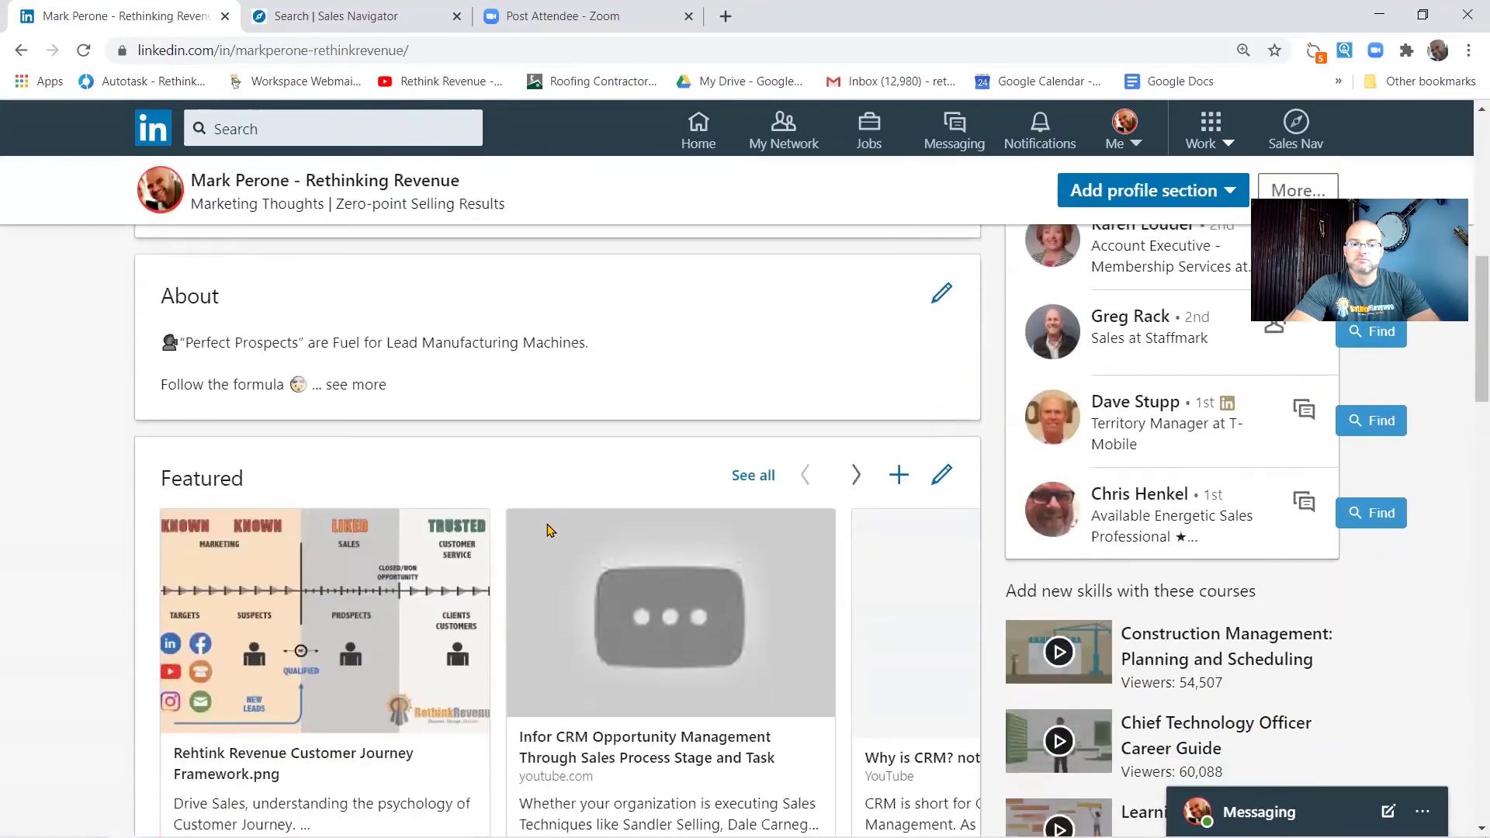
scroll(547, 530, down, 12)
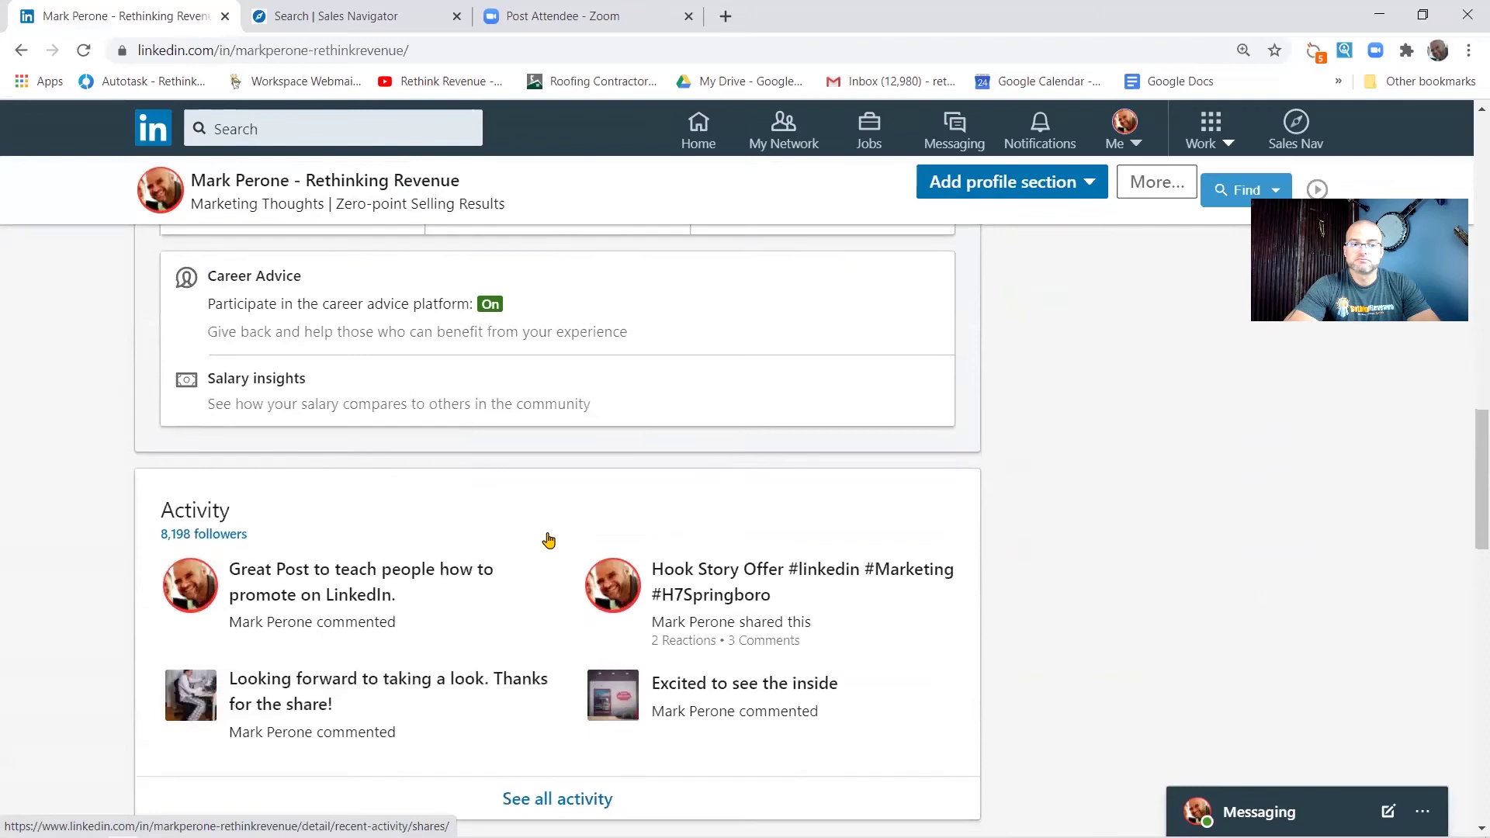
scroll(549, 541, down, 4)
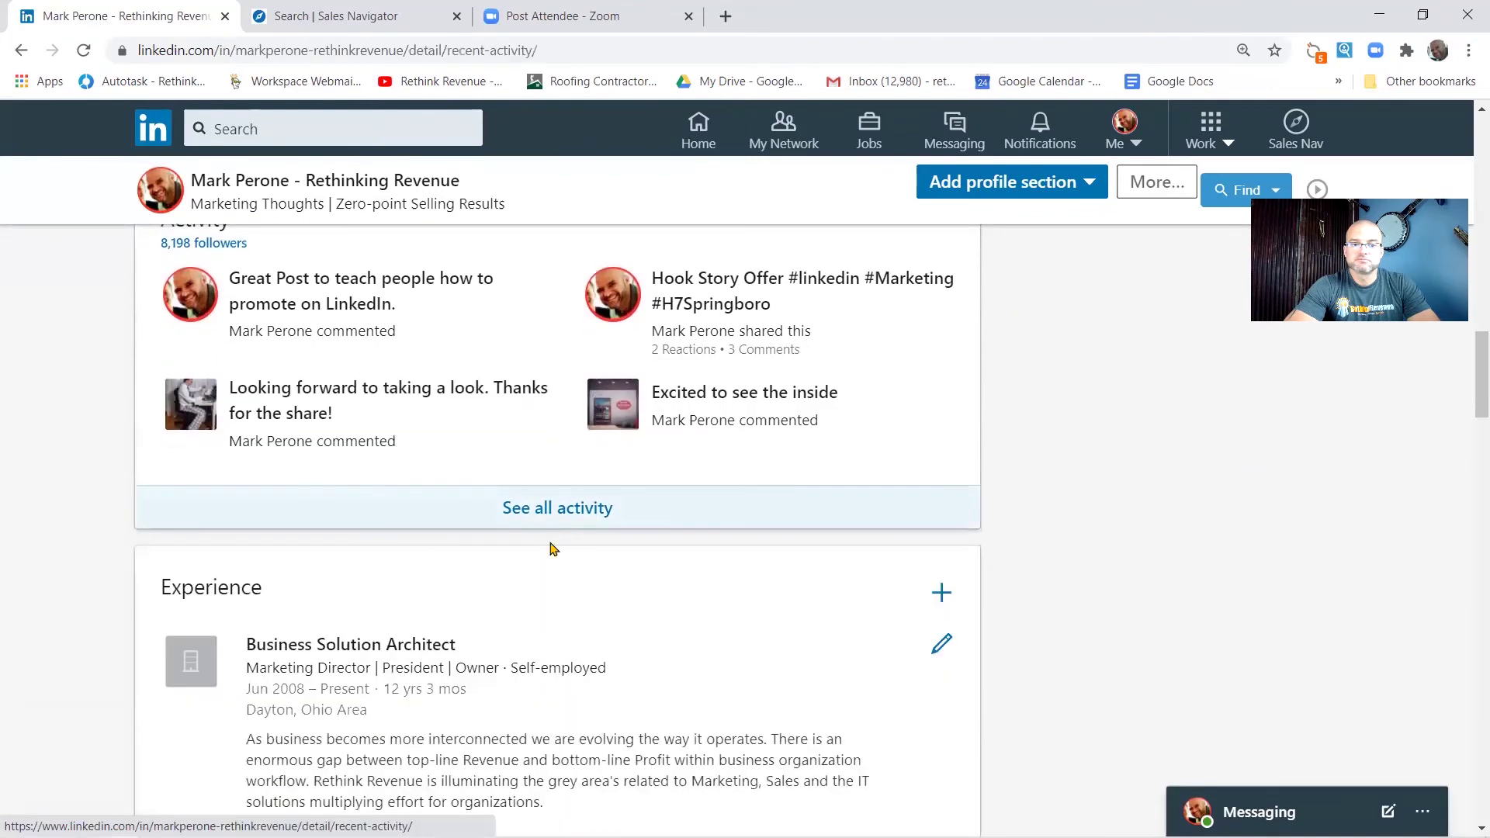
- Show only Posts in your full activity and scroll to the Before/After poll with 3,002 views
click(551, 542)
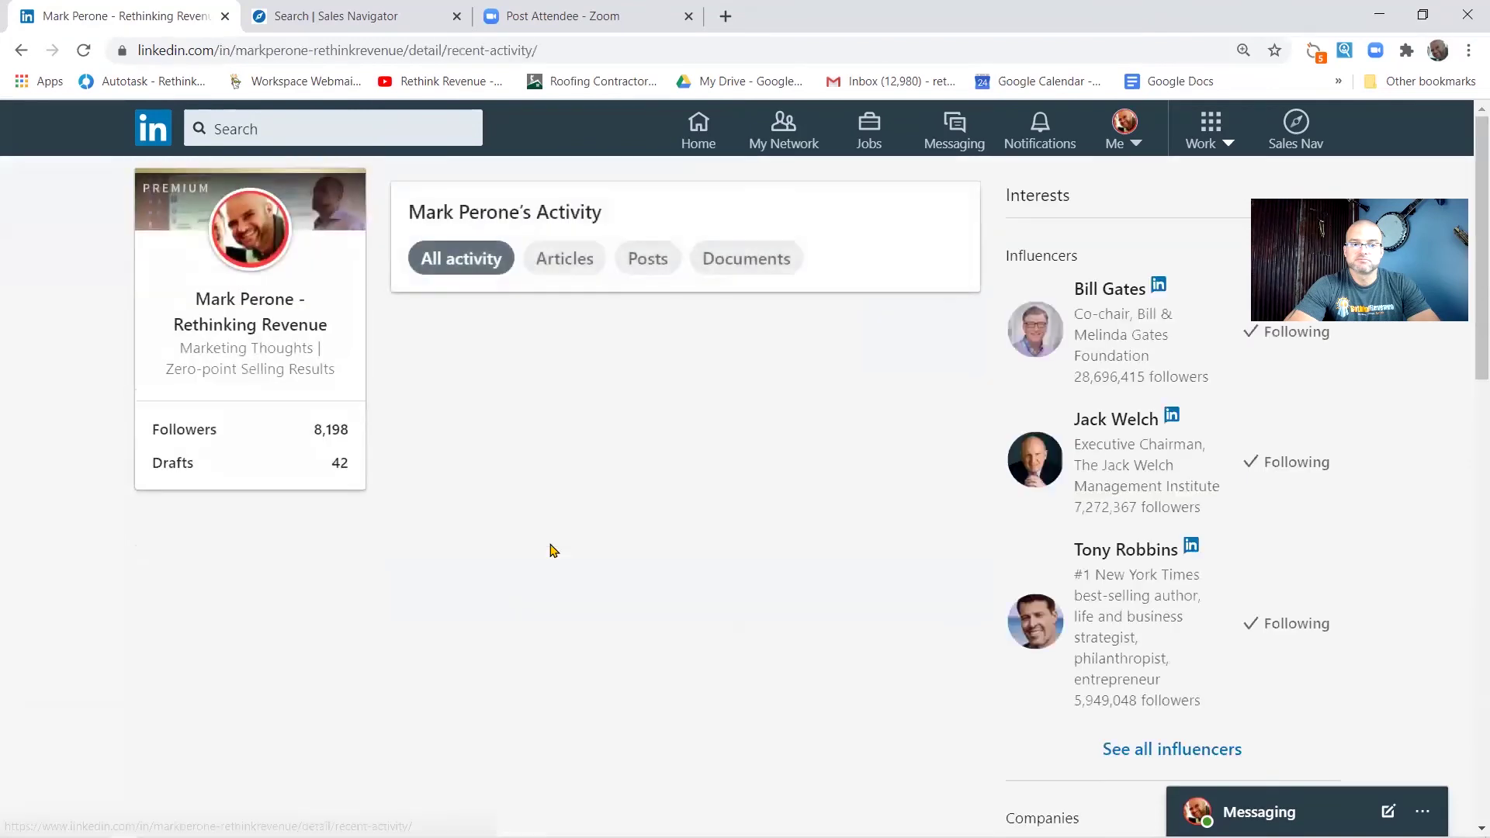
click(648, 259)
scroll(652, 392, down, 15)
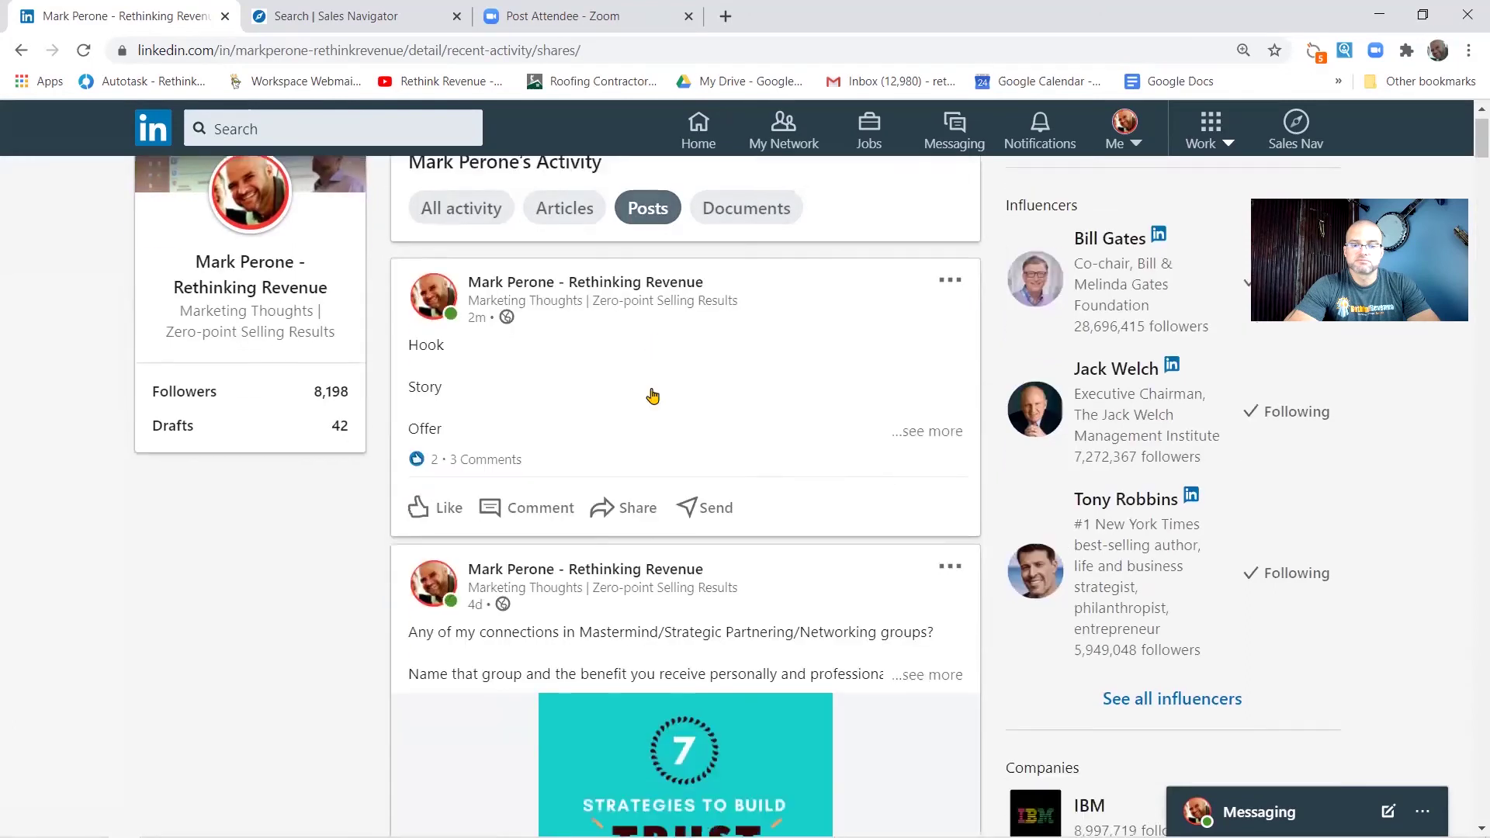
scroll(652, 396, down, 6)
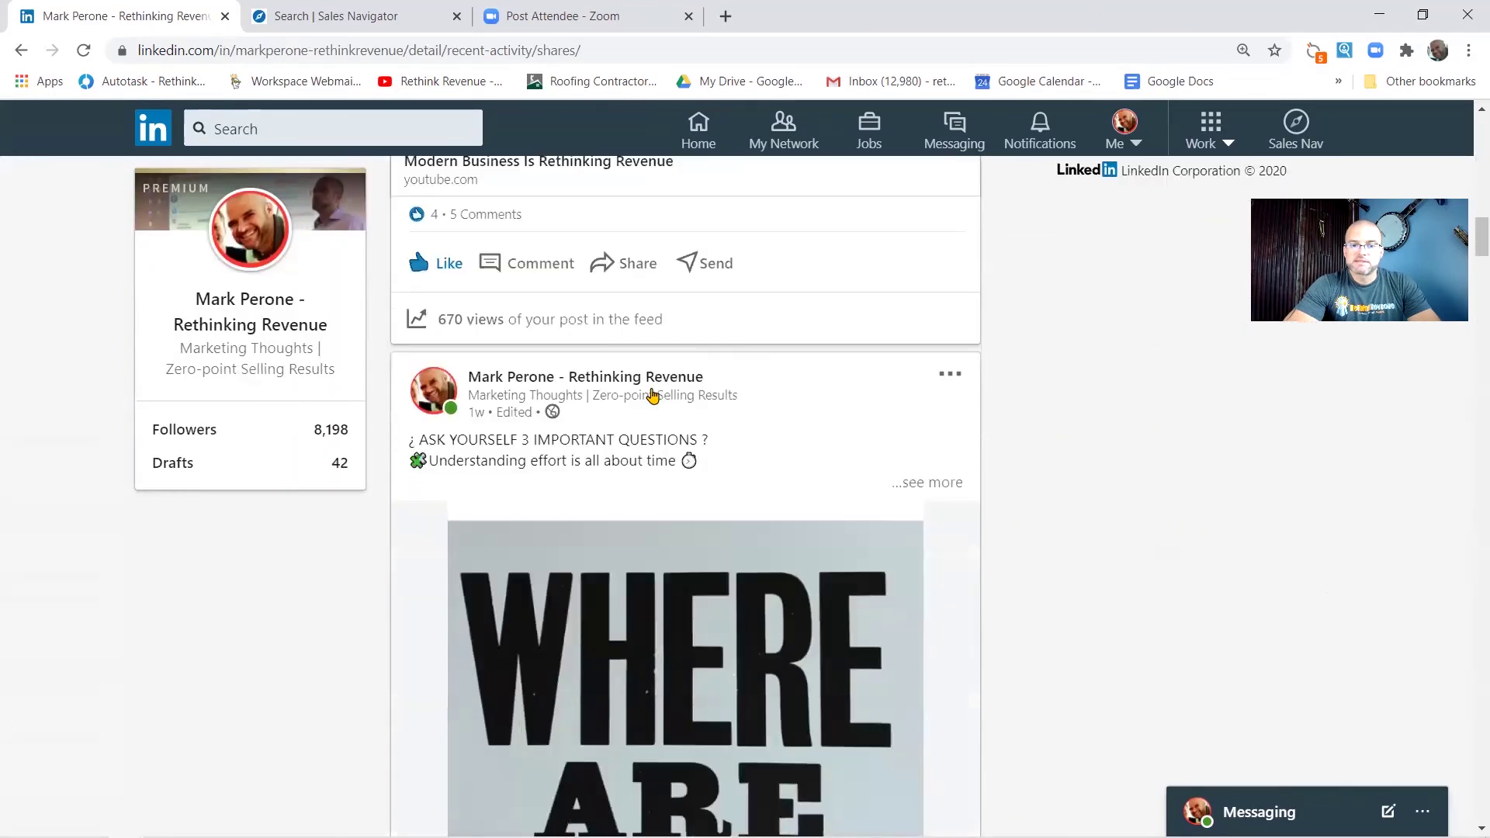
scroll(652, 397, down, 8)
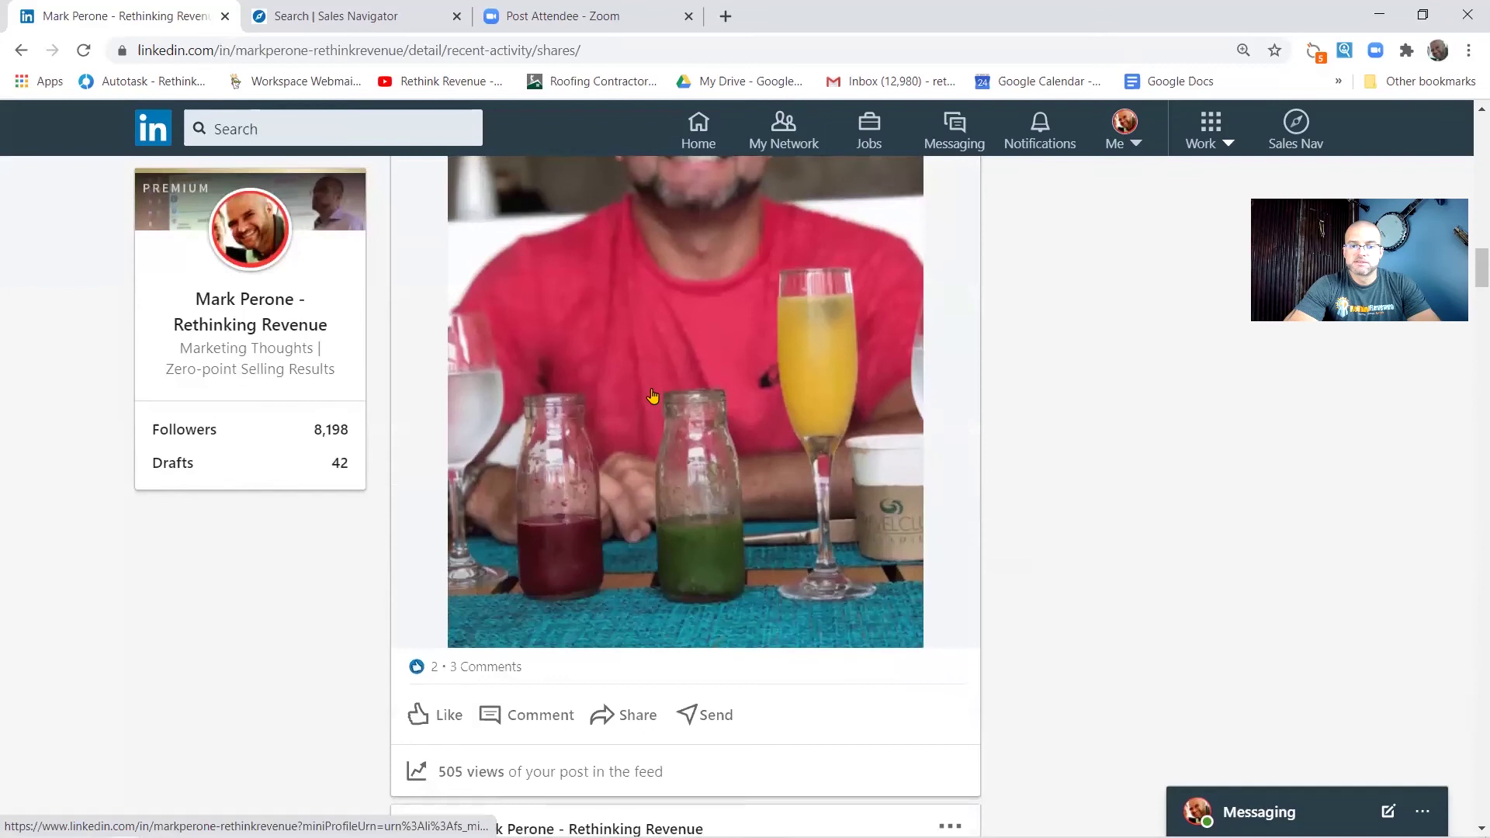
scroll(521, 605, down, 18)
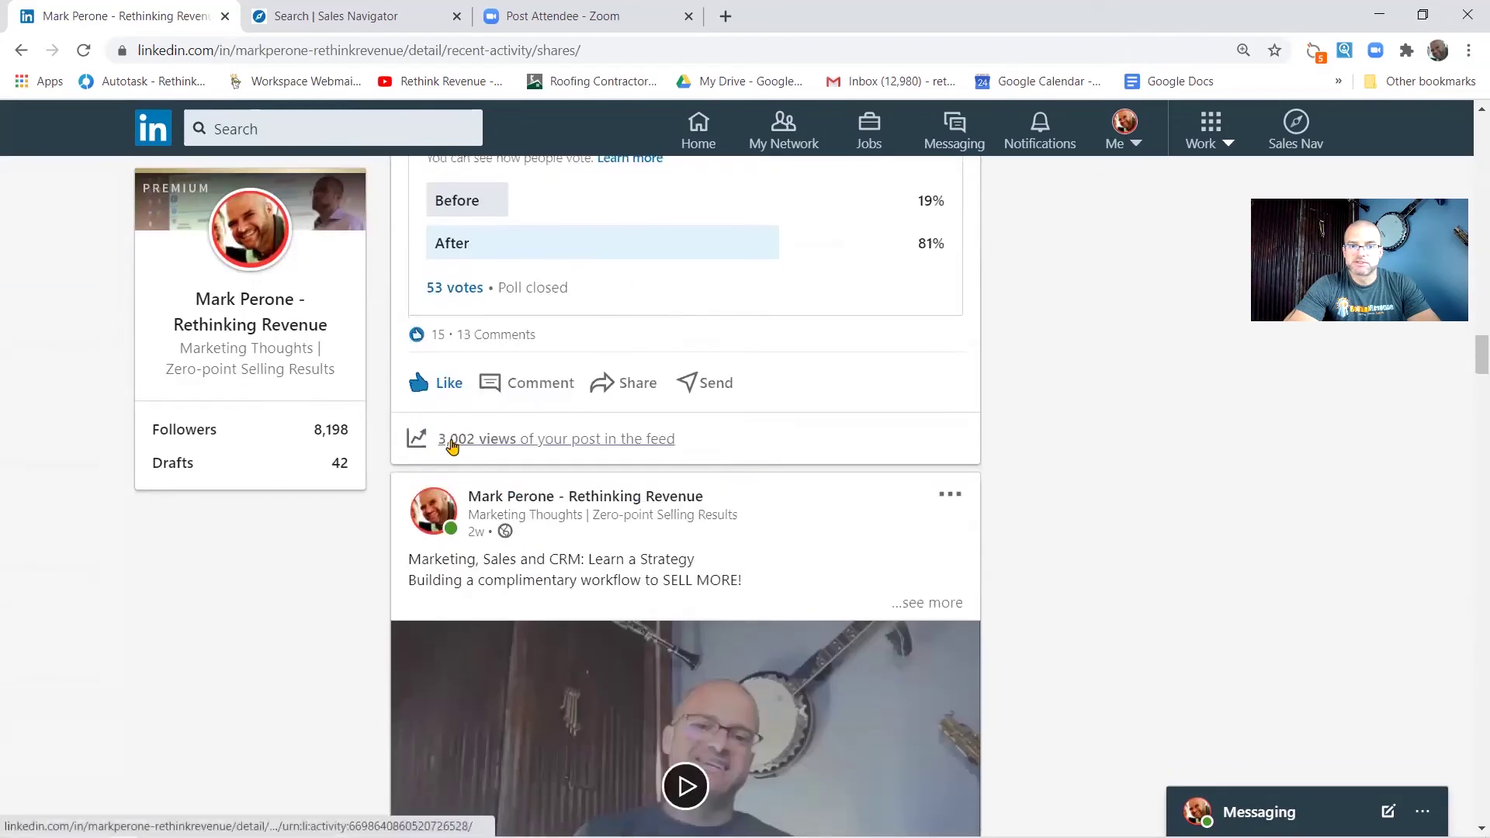
- Open the poll post's viewer analytics and review its company, title and location breakdowns, including 19 Infor and 525 Cincinnati viewers
click(457, 439)
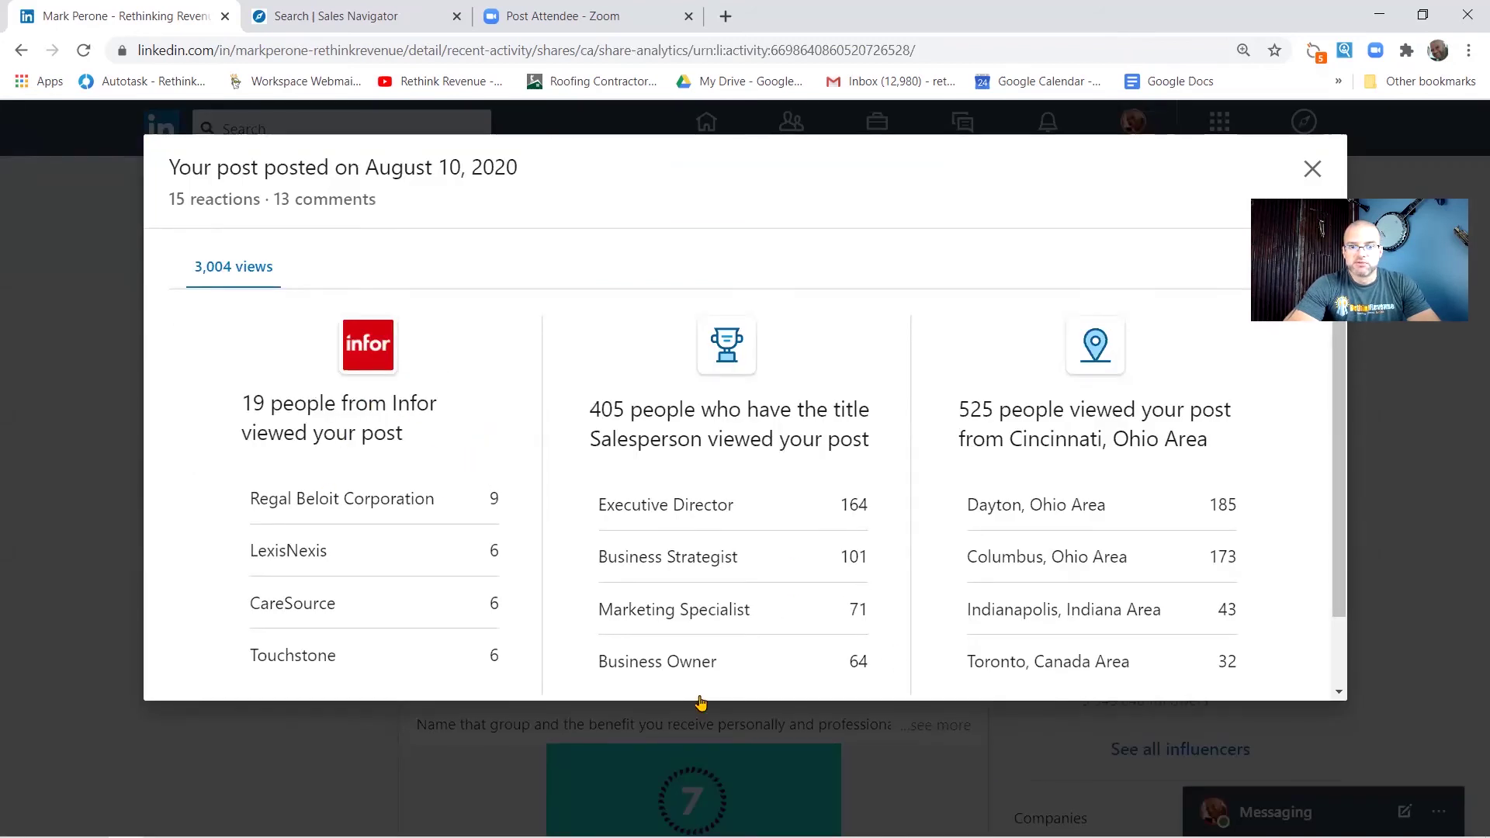
scroll(1025, 565, down, 1)
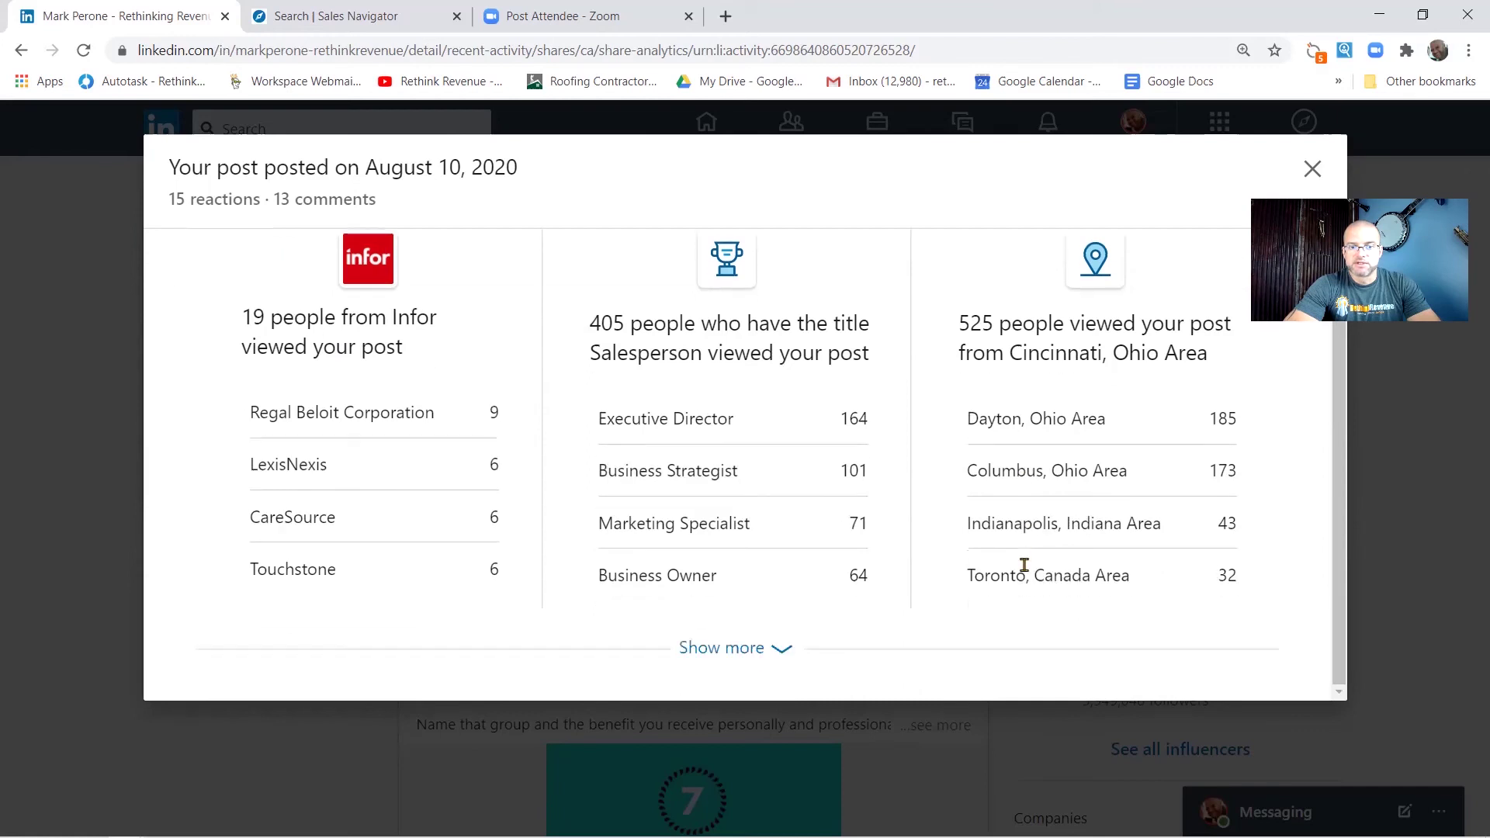
click(782, 652)
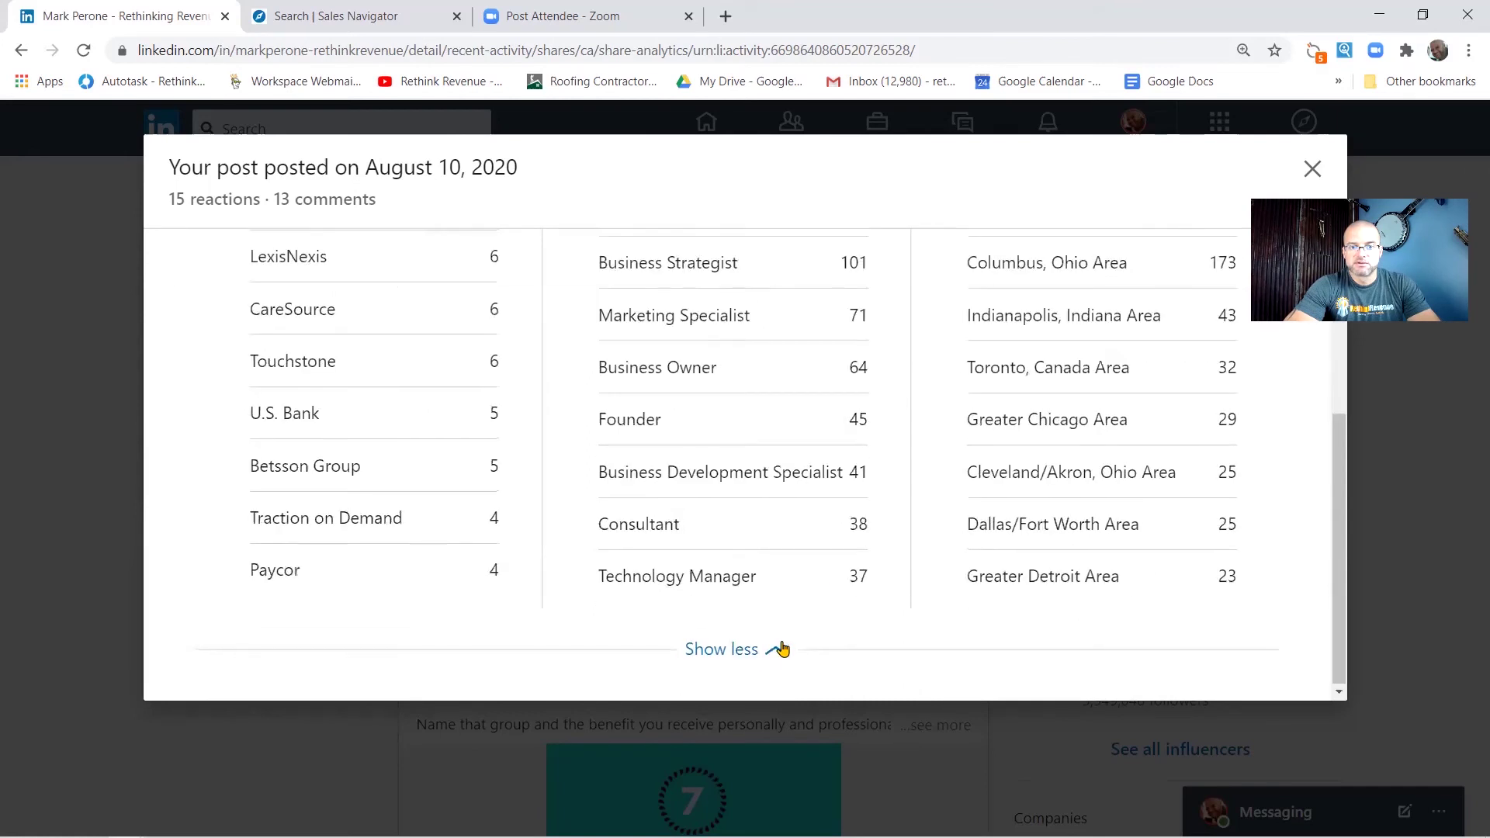
click(783, 649)
scroll(782, 649, down, 1)
scroll(782, 649, down, 1)
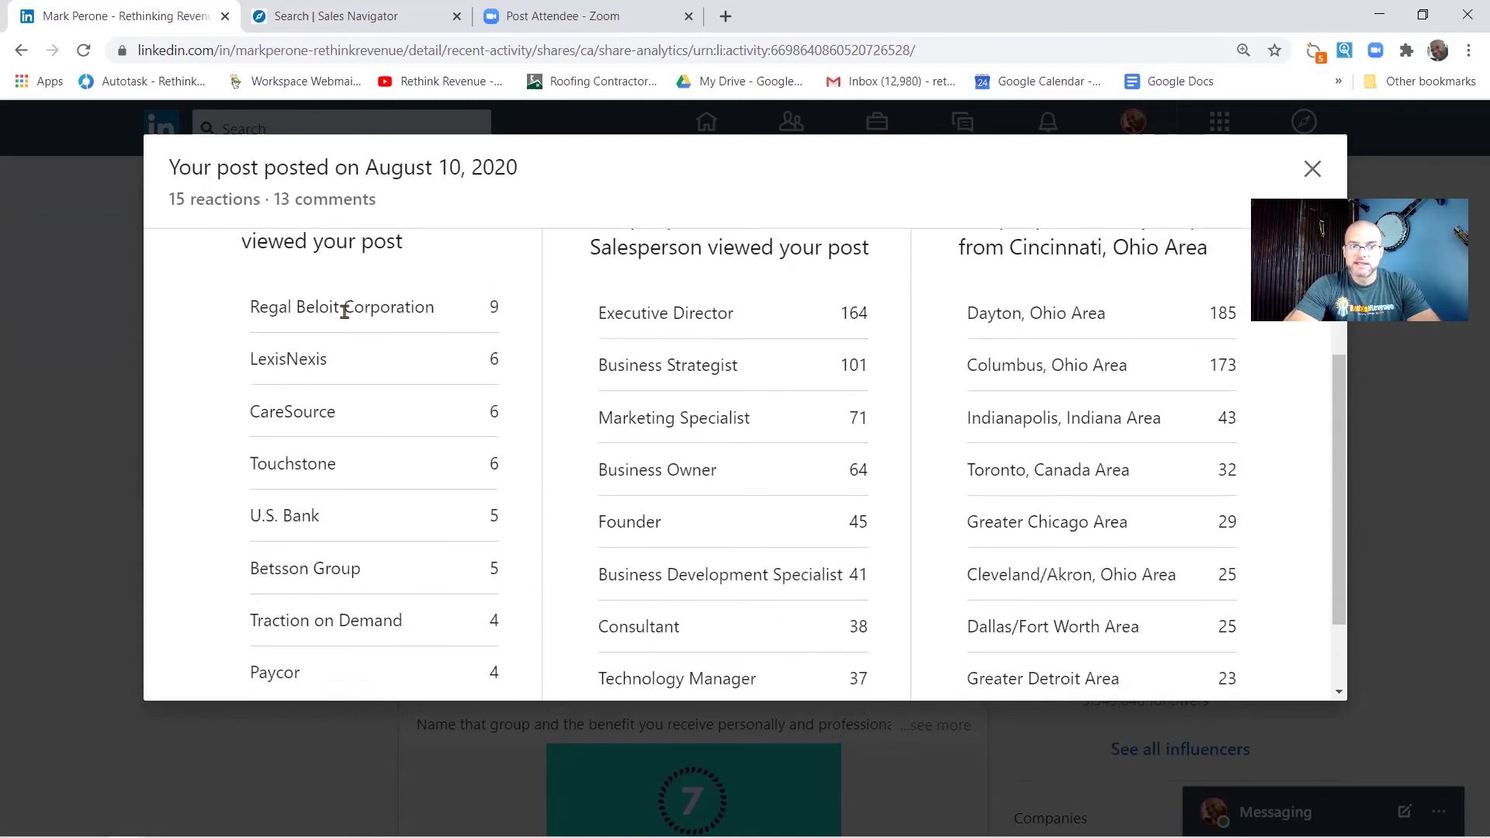
scroll(366, 305, up, 2)
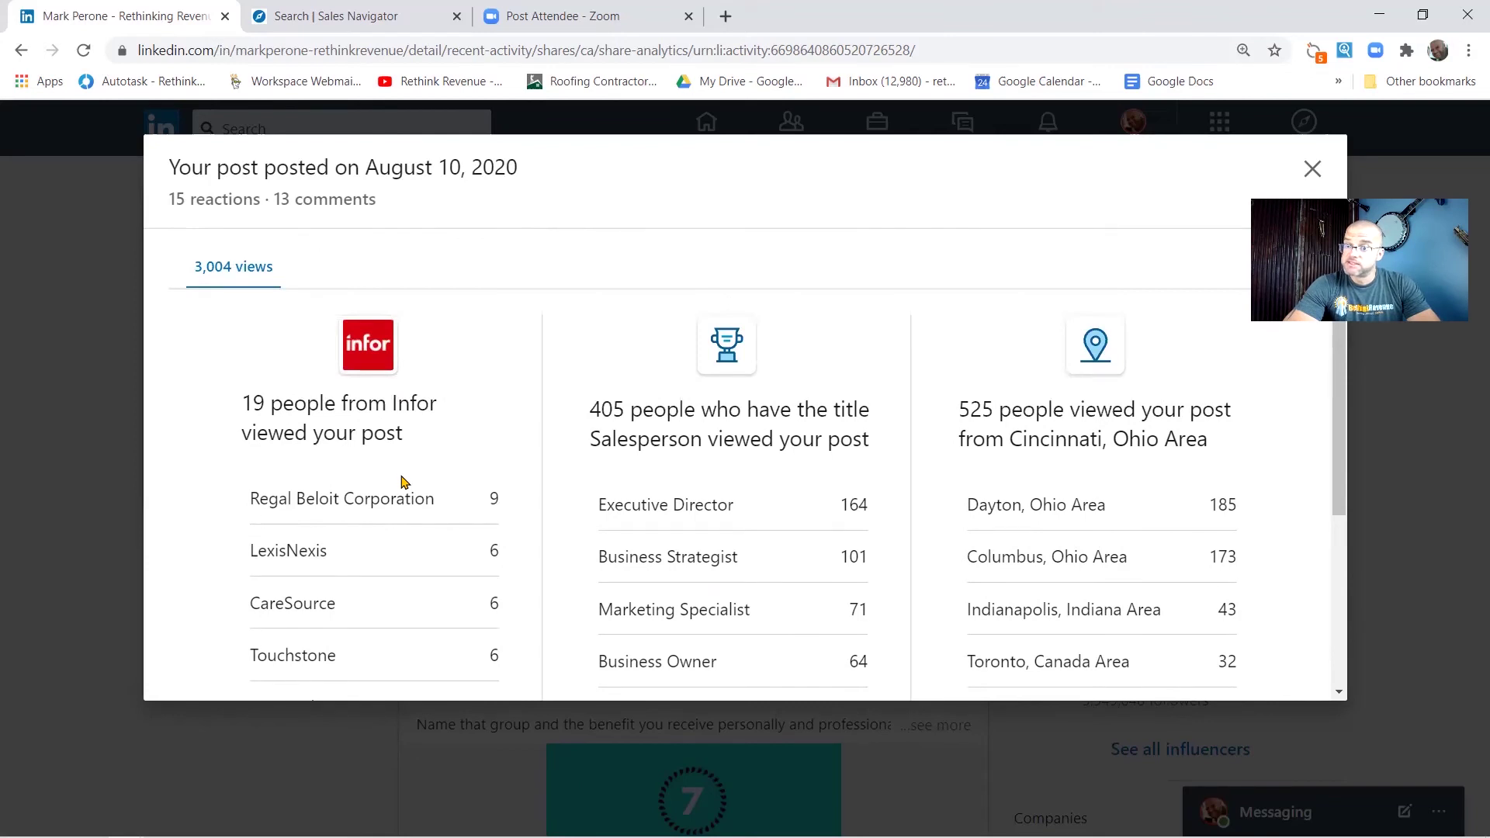
scroll(402, 482, down, 1)
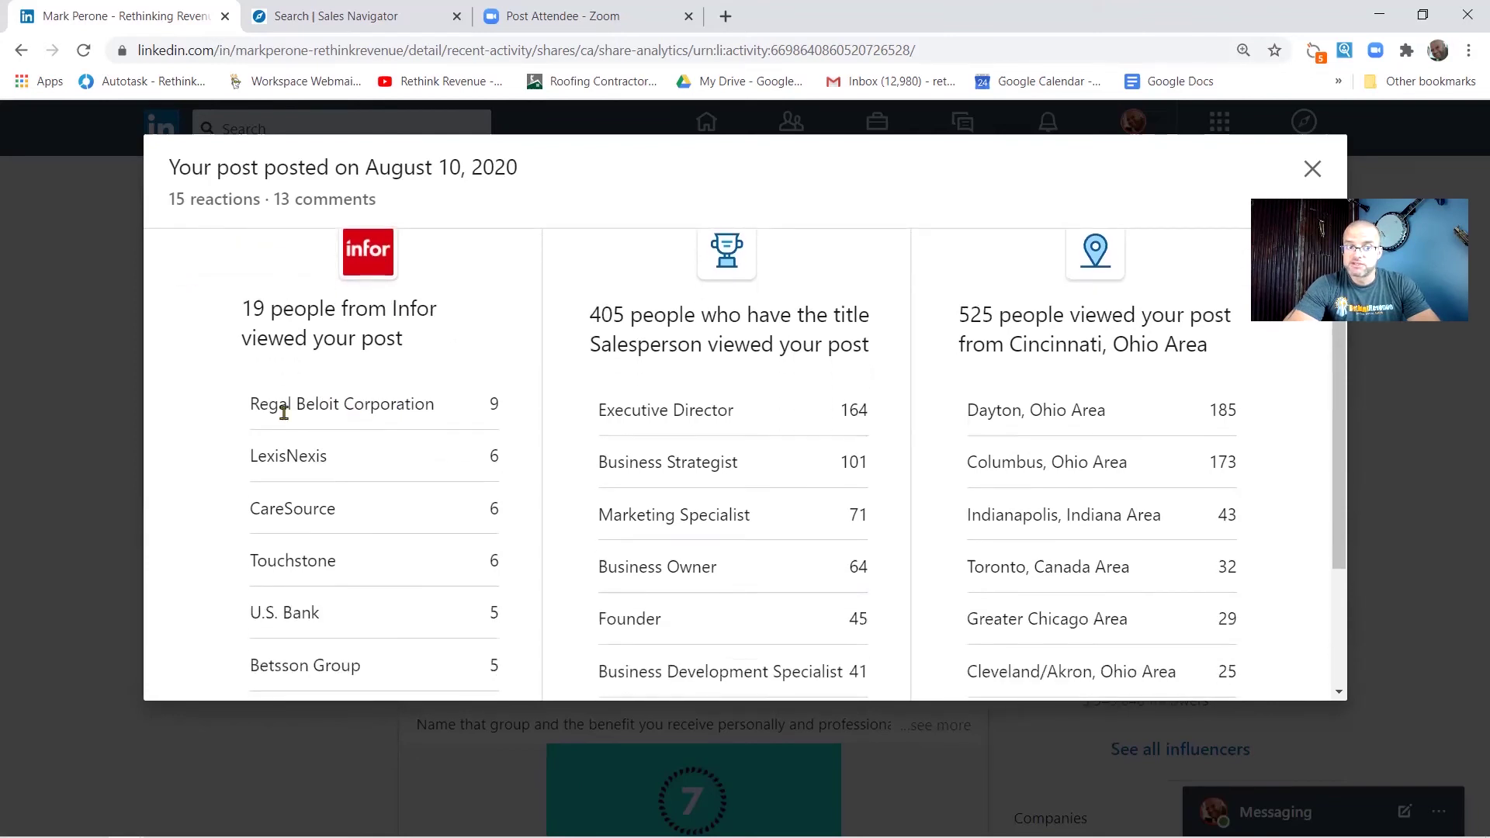
scroll(292, 507, down, 2)
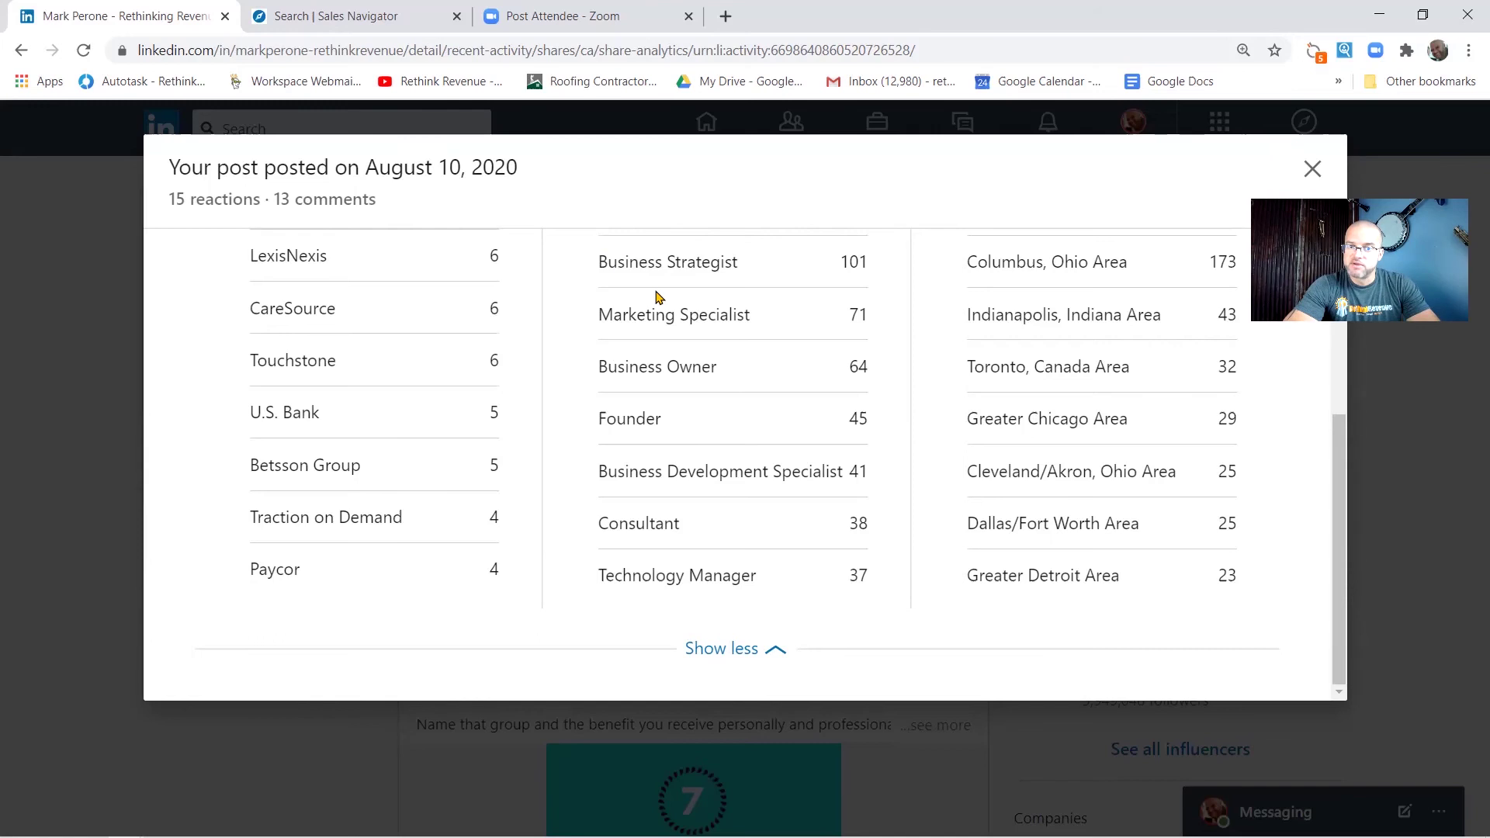
scroll(659, 297, up, 4)
scroll(780, 556, down, 4)
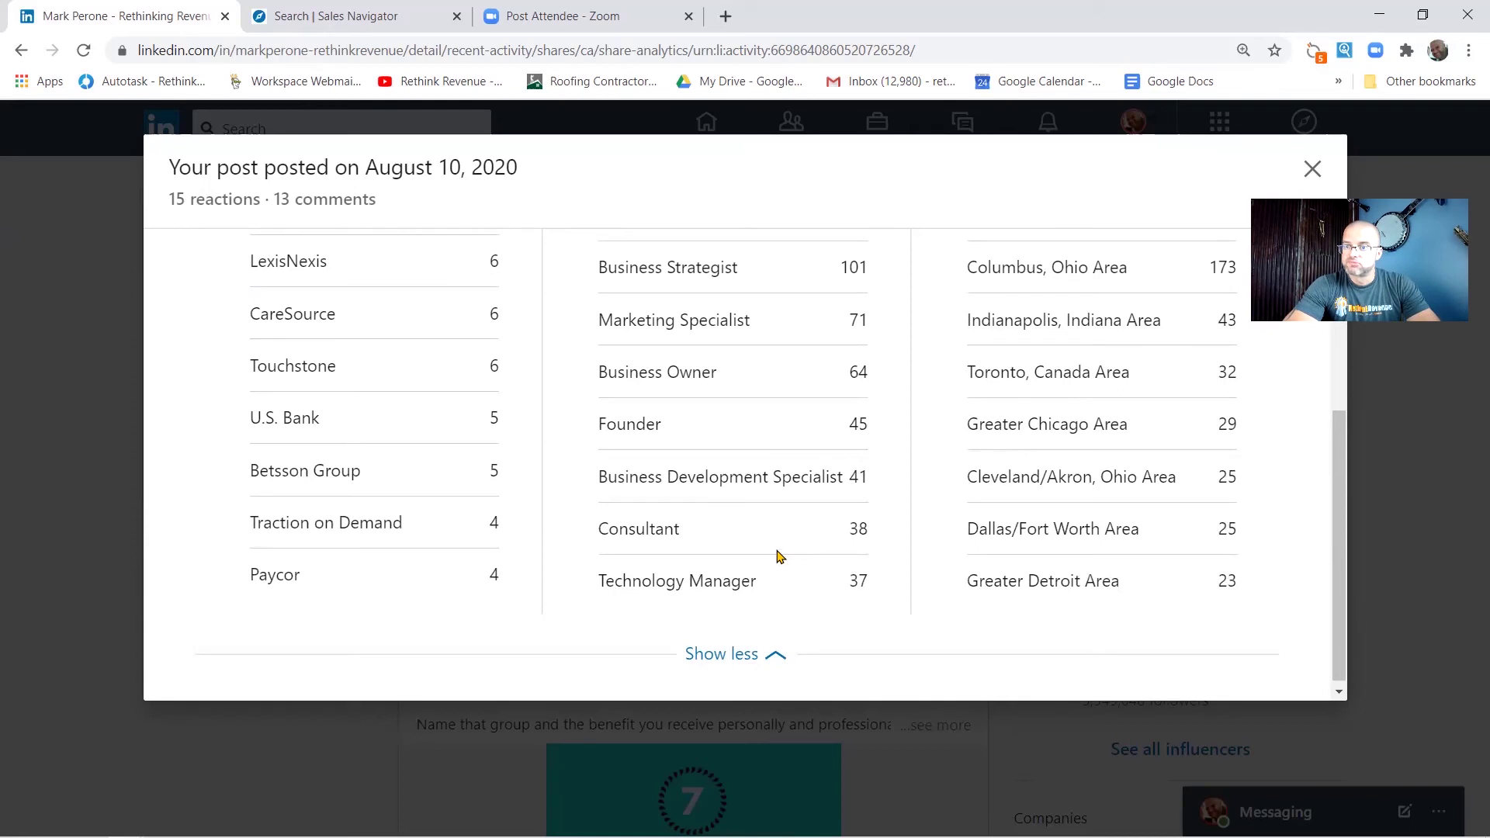
- Close the analytics dialog to return to the Posts activity list
click(1312, 169)
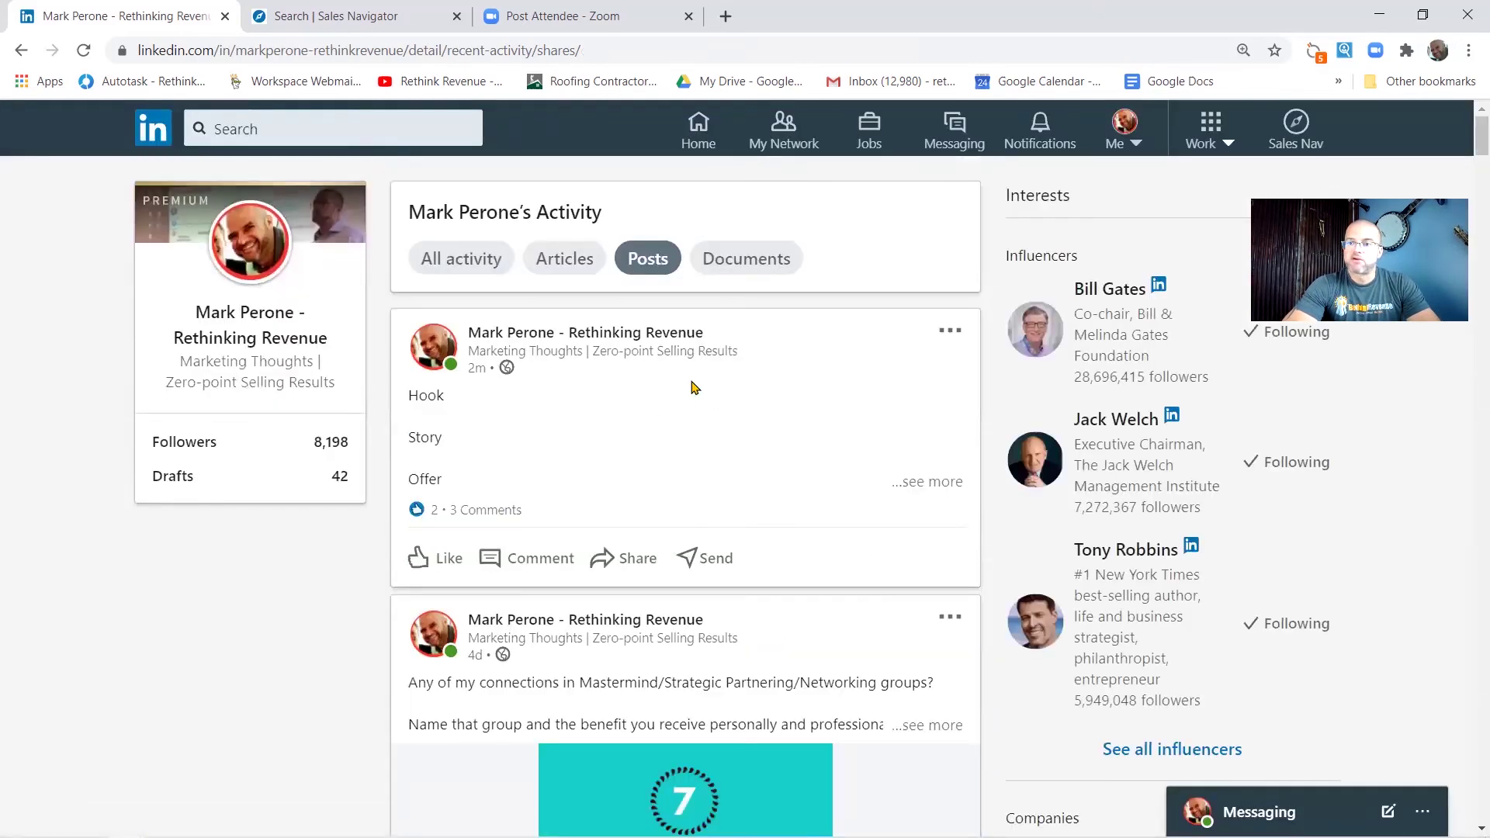